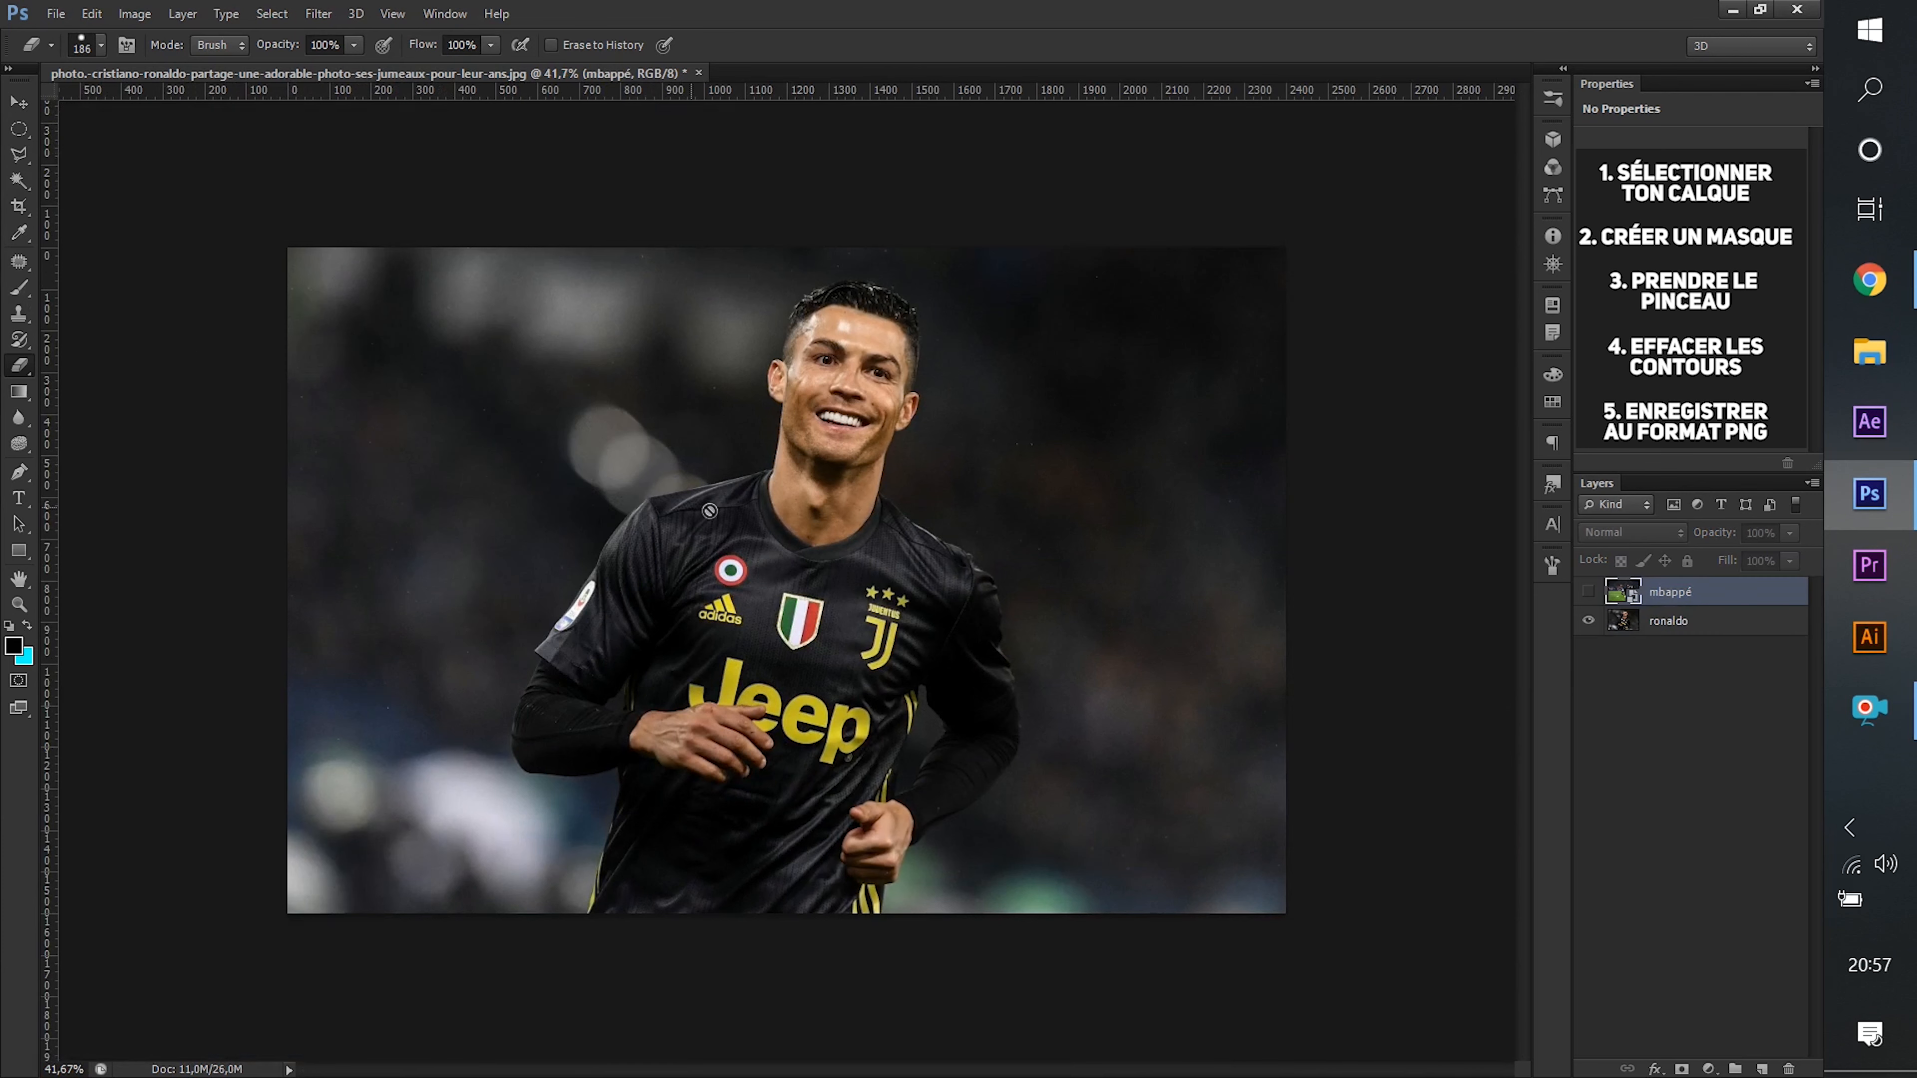
# Set up a hard round brush of about 240 px and add a layer mask to the ronaldo layer.
pyautogui.click(1721, 621)
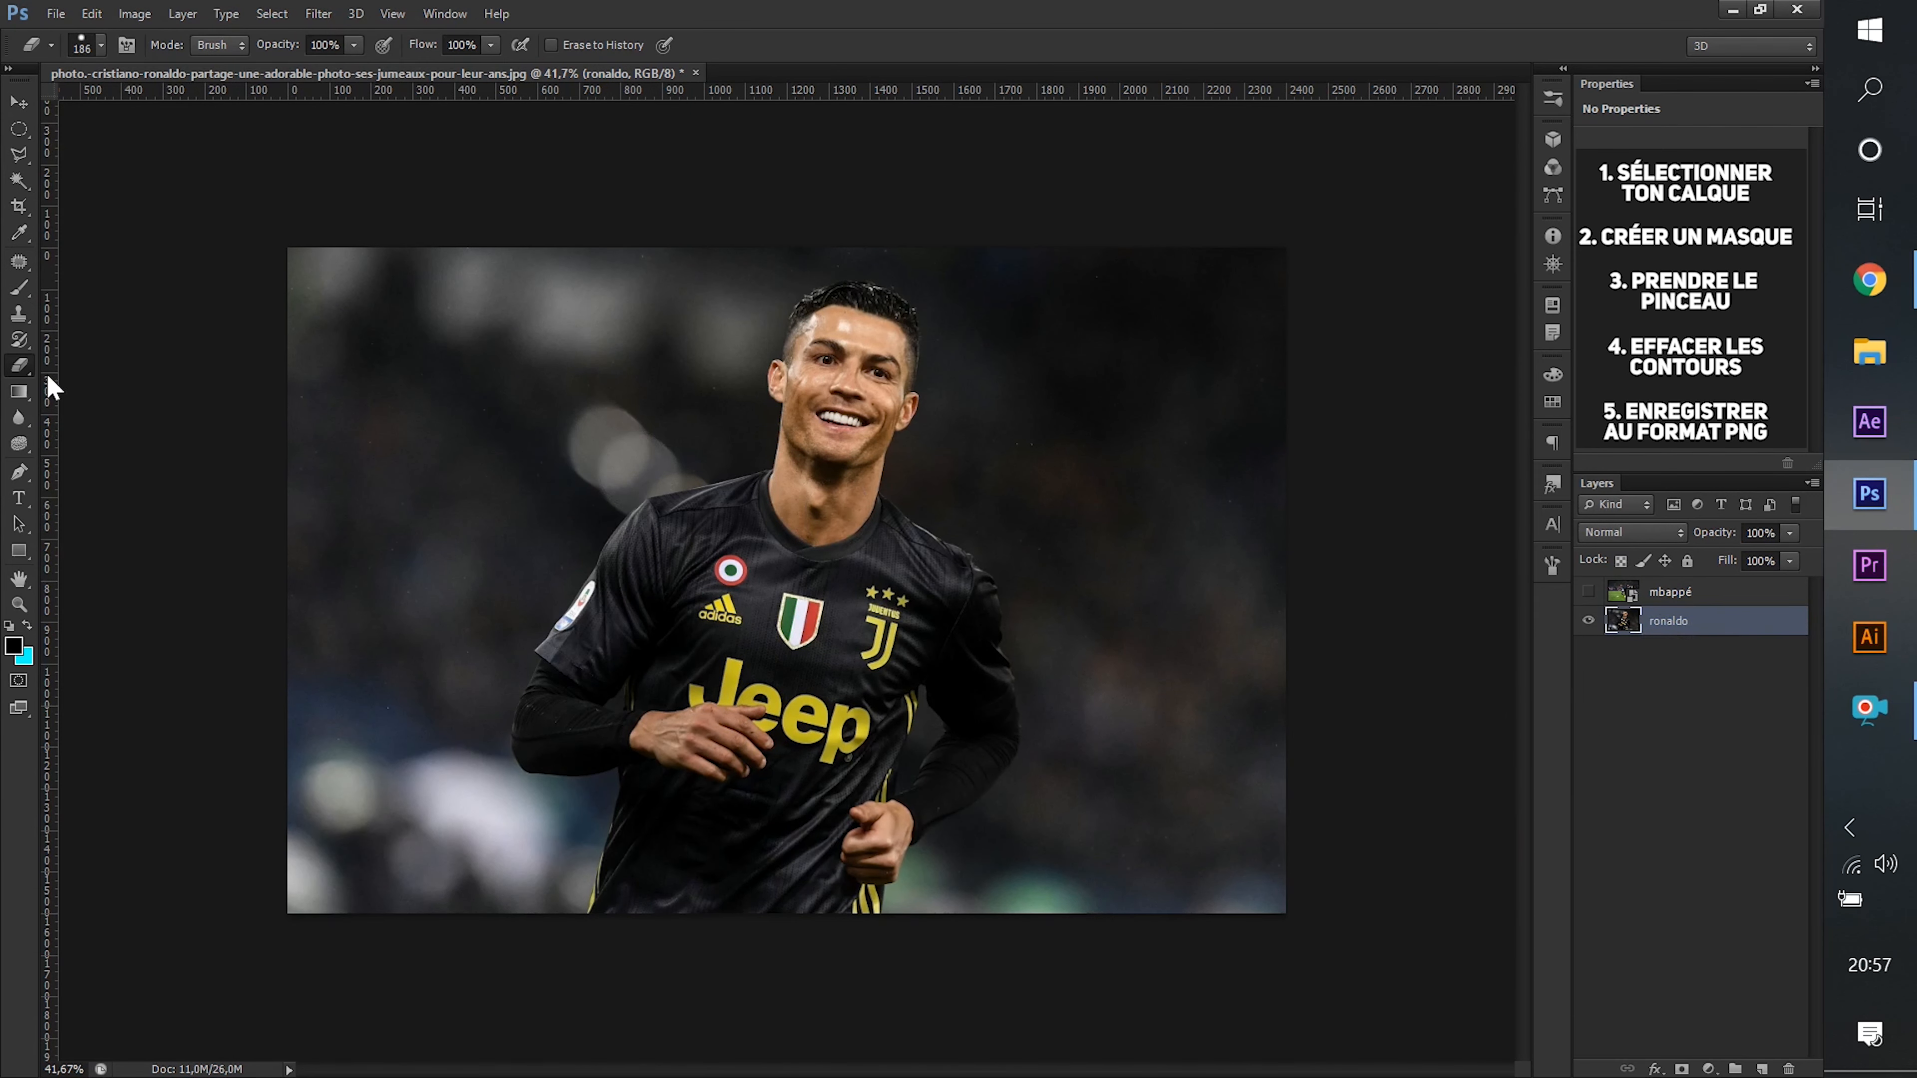
pyautogui.click(19, 288)
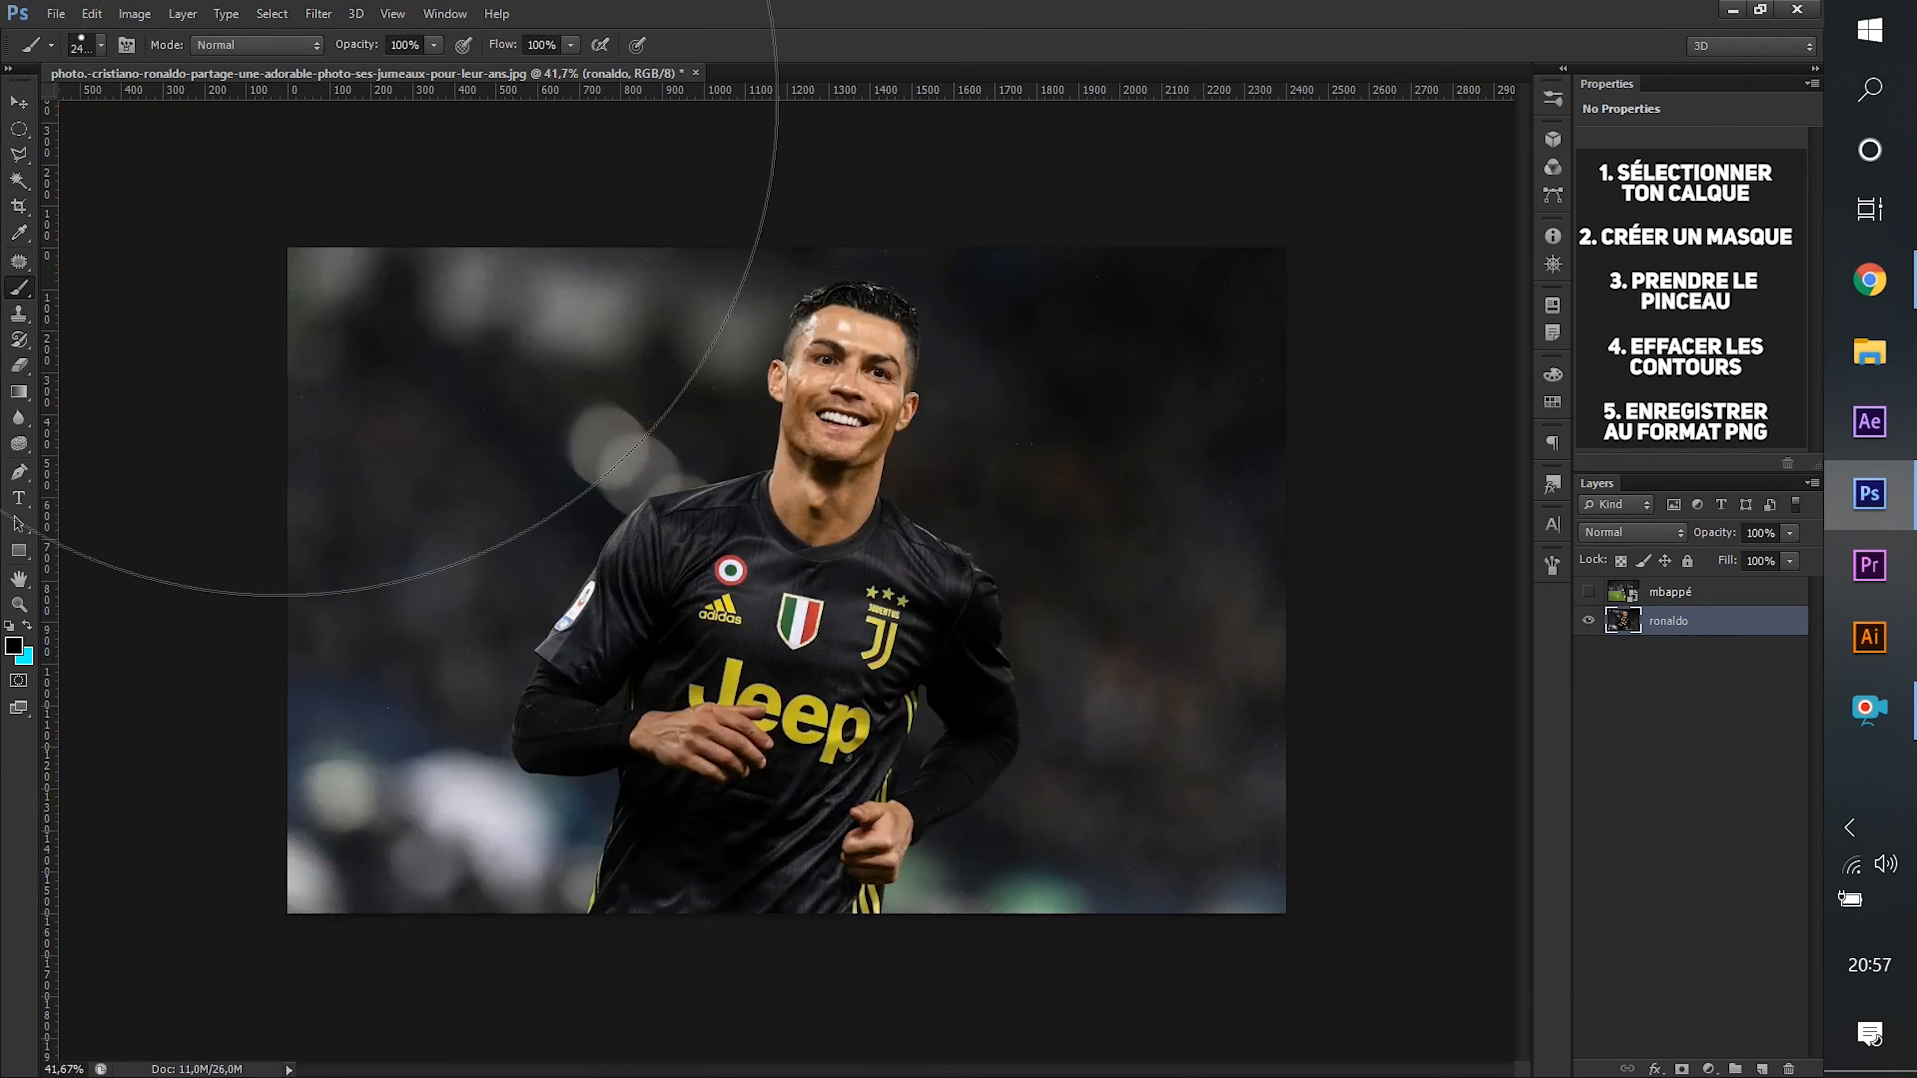
pyautogui.click(73, 53)
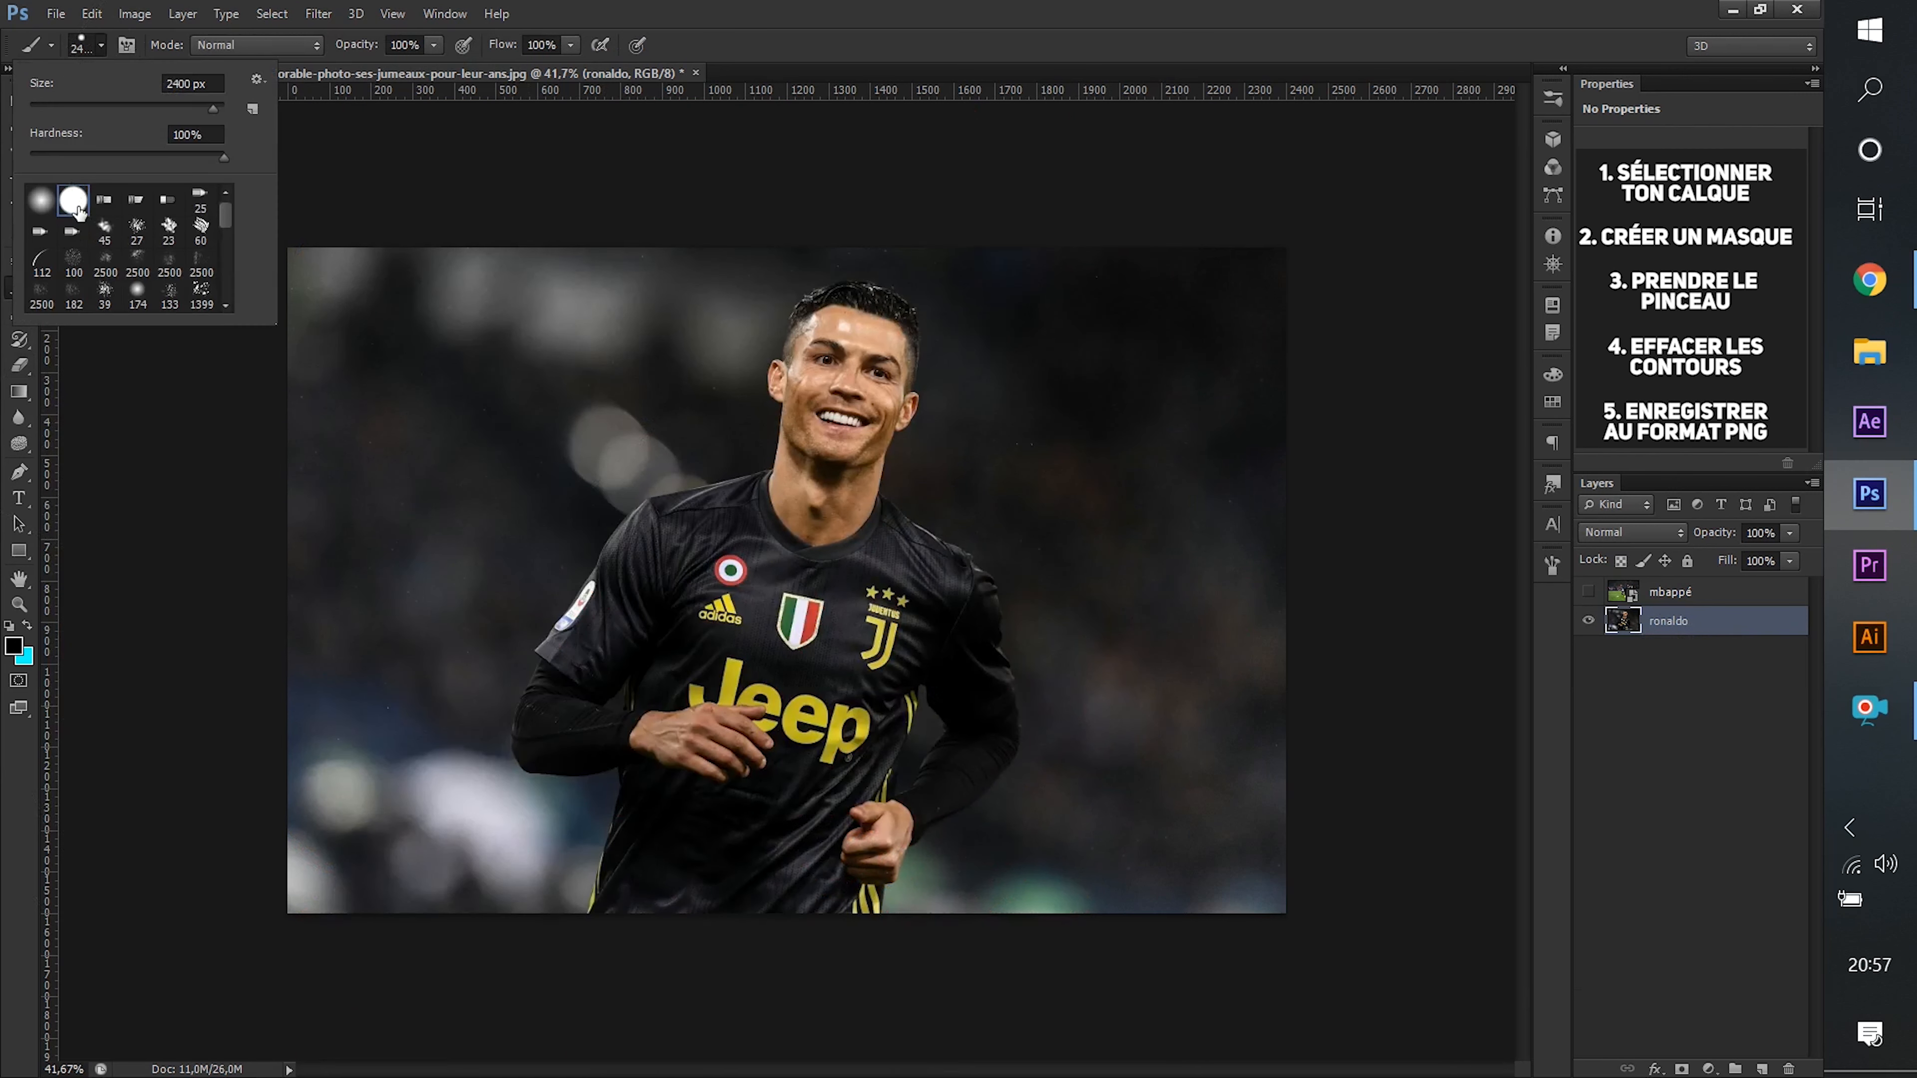
pyautogui.moveTo(230, 164)
pyautogui.mouseDown()
pyautogui.moveTo(185, 164)
pyautogui.moveTo(217, 180)
pyautogui.mouseUp()
pyautogui.keyDown('alt'); pyautogui.rightClick(696, 511); pyautogui.keyUp('alt')
pyautogui.keyDown('alt'); pyautogui.rightClick(767, 507); pyautogui.keyUp('alt')
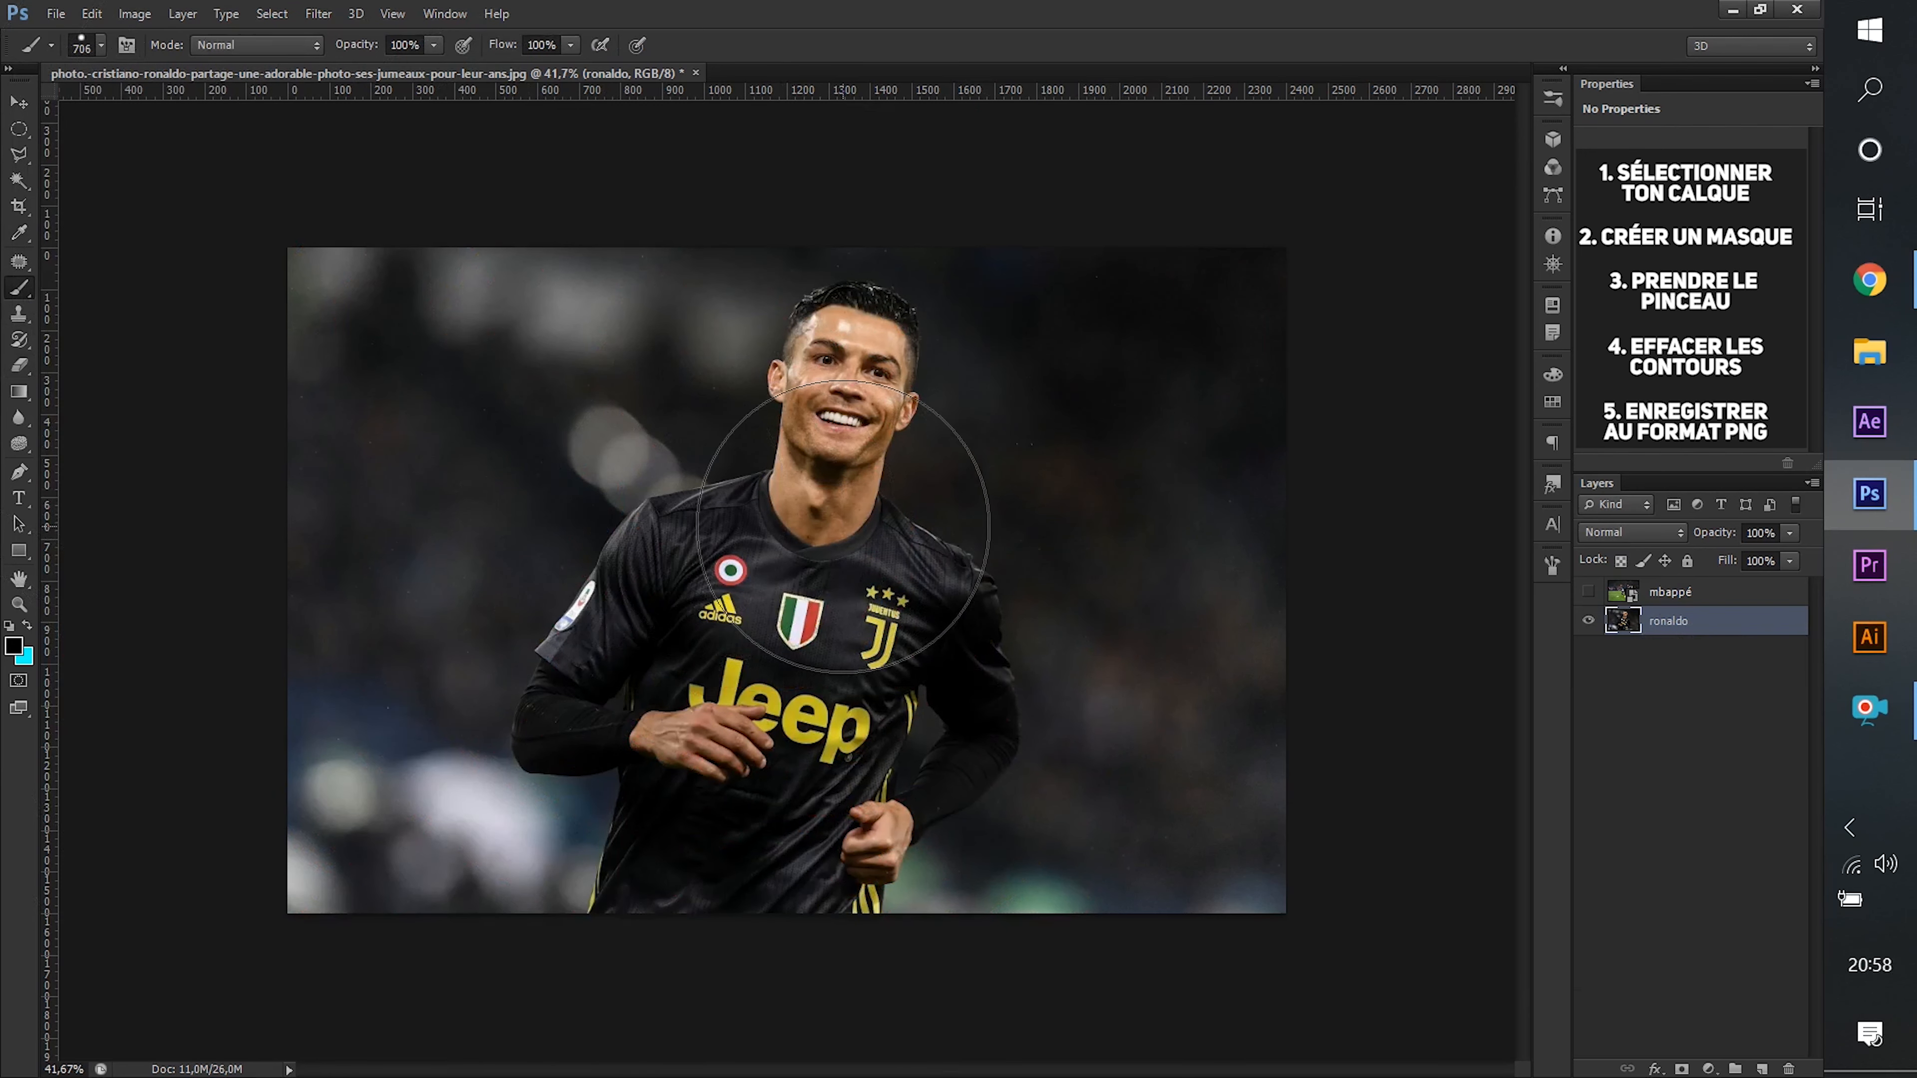
pyautogui.keyDown('alt'); pyautogui.rightClick(829, 533); pyautogui.keyUp('alt')
pyautogui.moveTo(830, 534)
pyautogui.mouseDown()
pyautogui.moveTo(766, 544)
pyautogui.moveTo(865, 542)
pyautogui.moveTo(822, 546)
pyautogui.moveTo(839, 546)
pyautogui.moveTo(823, 571)
pyautogui.mouseUp()
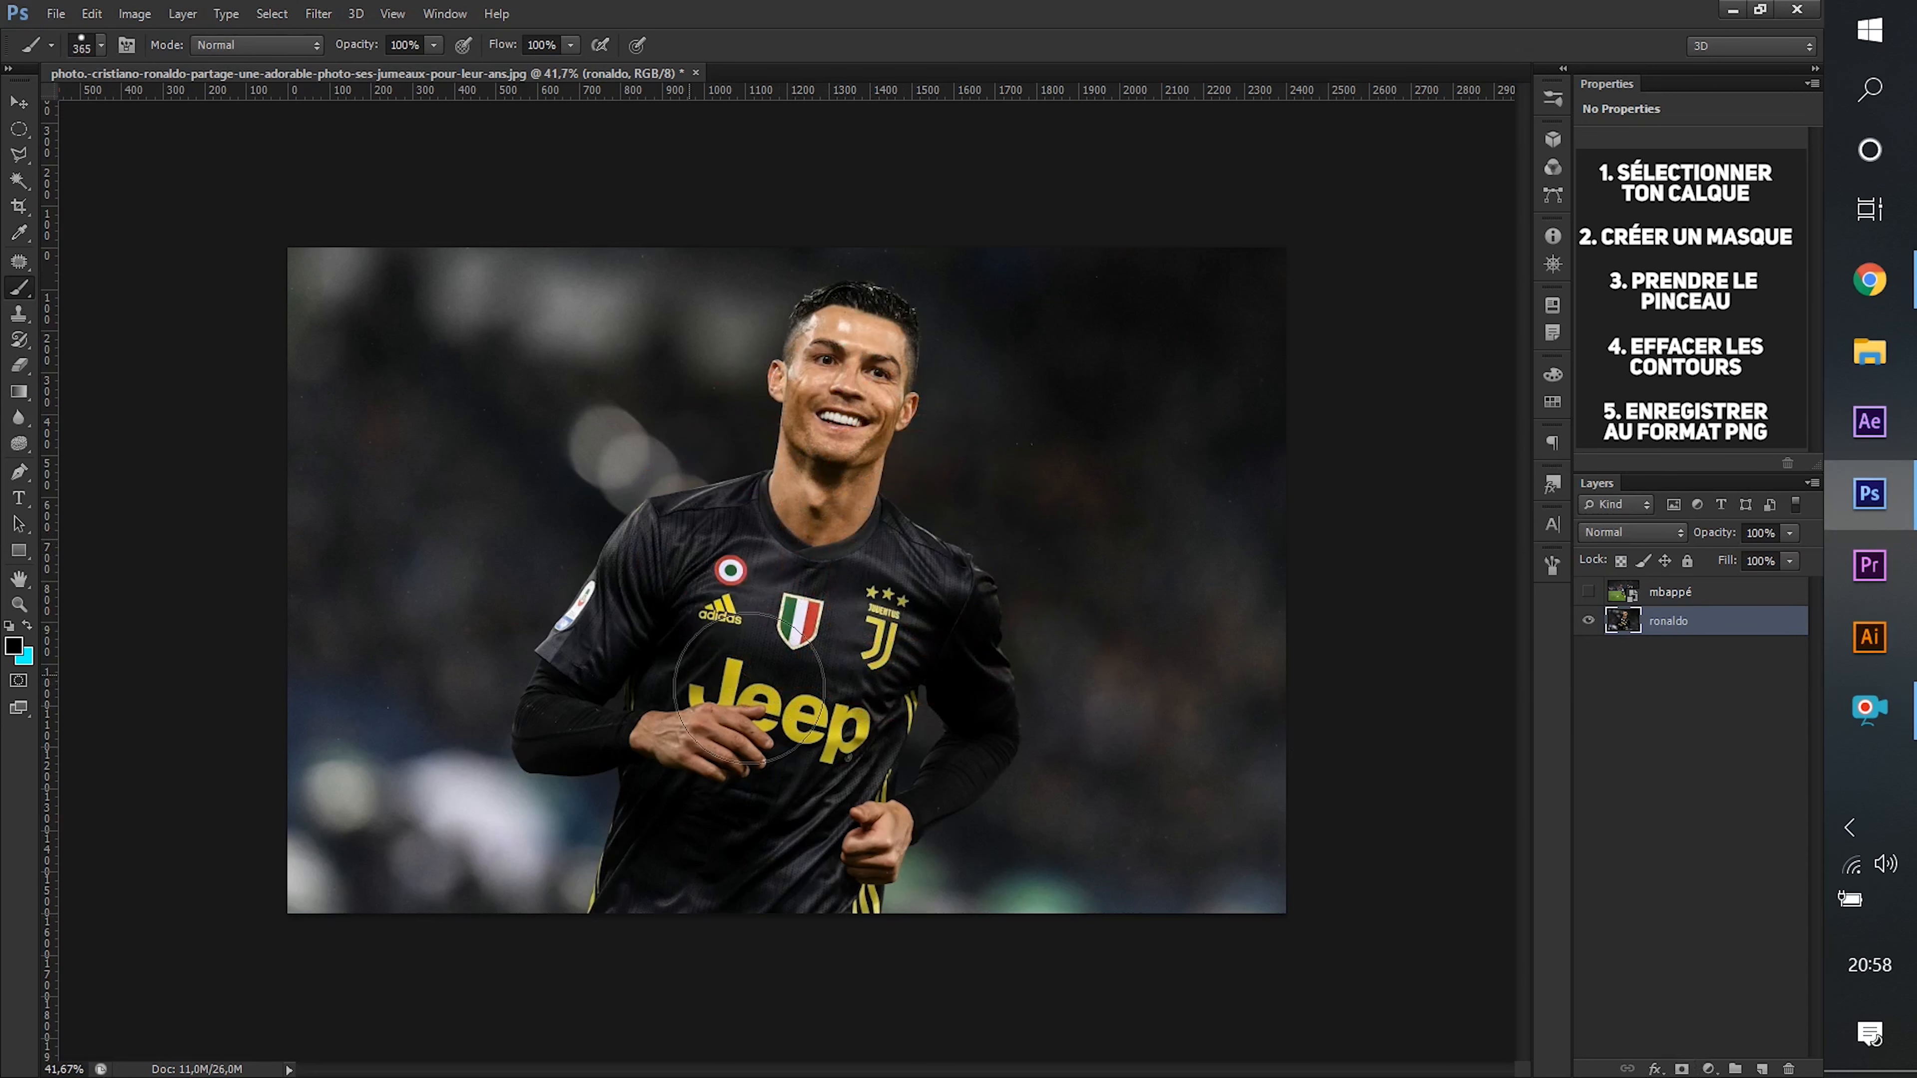
pyautogui.moveTo(1202, 825); pyautogui.dragTo(1174, 838)
pyautogui.click(1682, 1068)
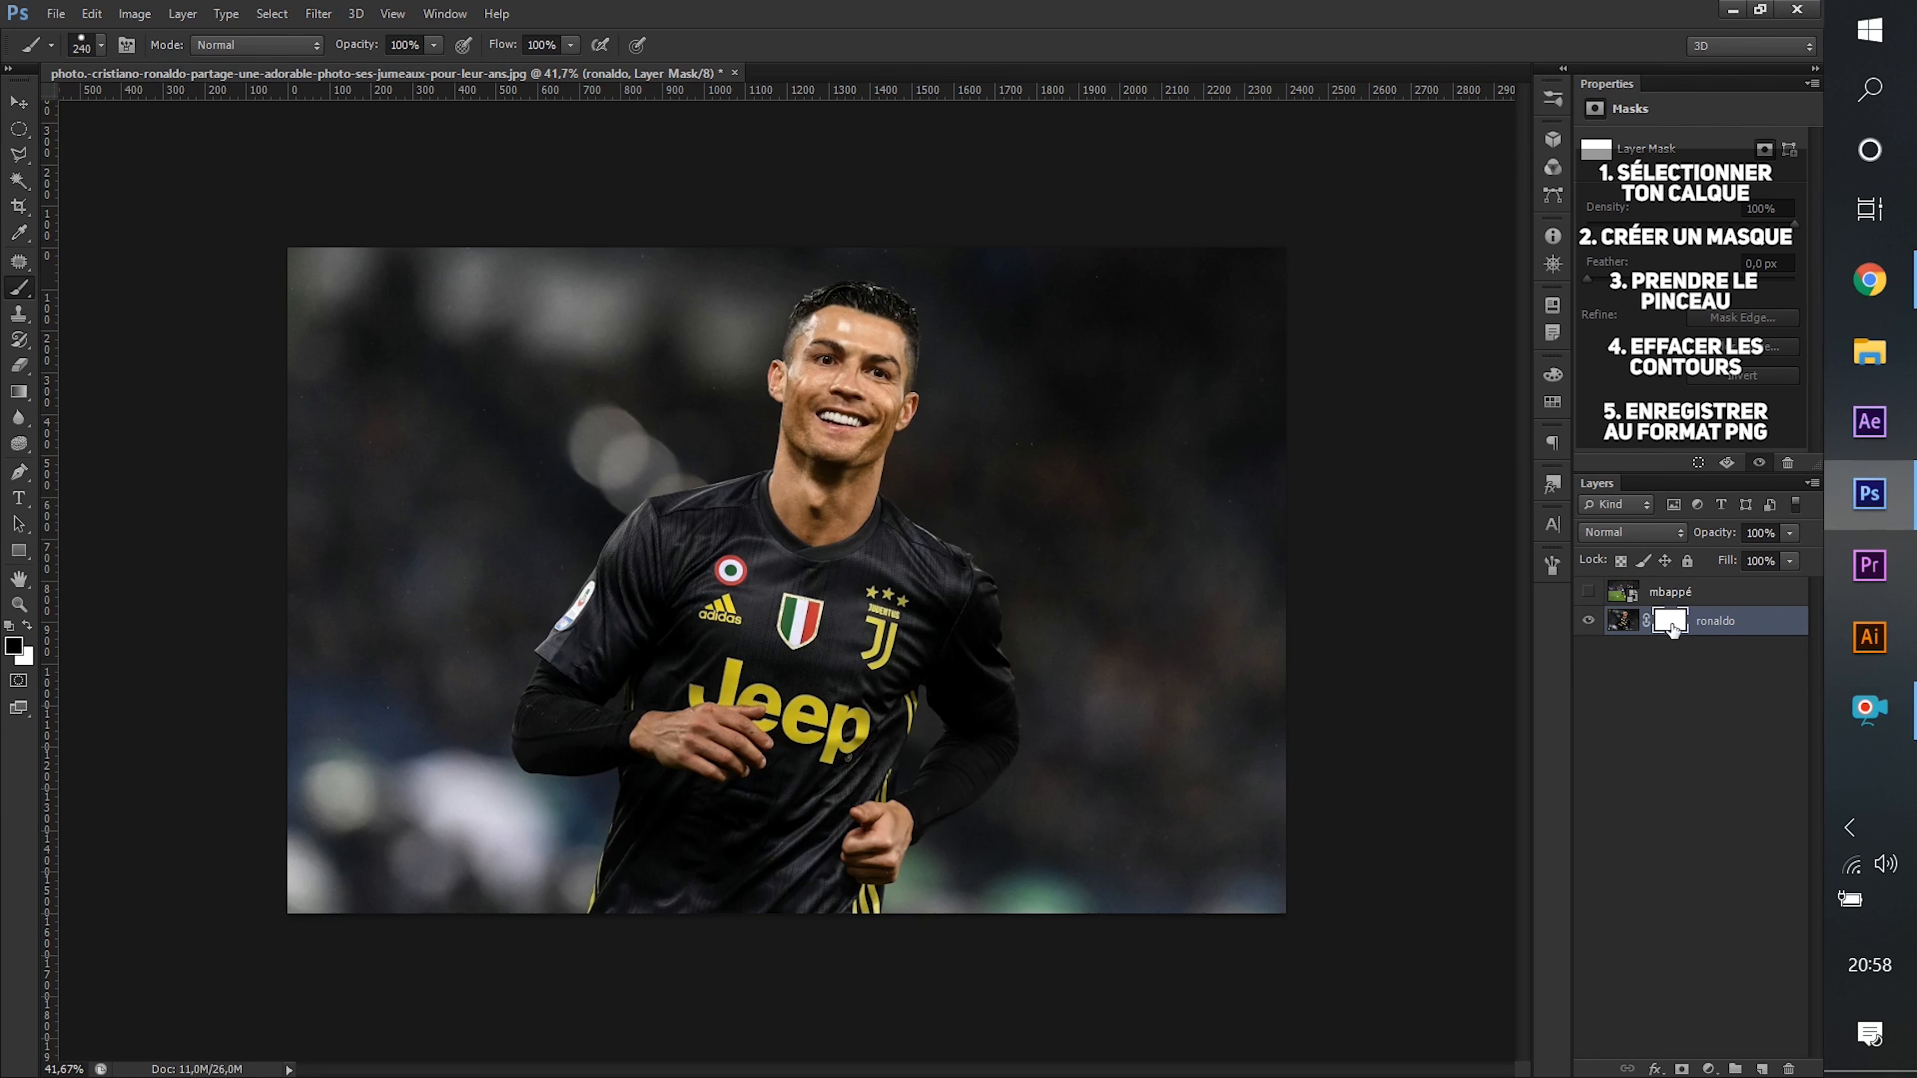
# Roughly mask out the background beside the player's head and raised sleeve with broad black strokes on the ronaldo layer mask.
pyautogui.moveTo(1053, 526); pyautogui.dragTo(1122, 520)
pyautogui.click(1553, 565)
pyautogui.moveTo(1325, 883); pyautogui.dragTo(1275, 885)
pyautogui.click(1496, 505)
pyautogui.moveTo(522, 431)
pyautogui.mouseDown()
pyautogui.moveTo(526, 490)
pyautogui.moveTo(464, 569)
pyautogui.mouseUp()
pyautogui.moveTo(402, 265); pyautogui.dragTo(321, 395)
pyautogui.keyDown('alt'); pyautogui.rightClick(370, 350); pyautogui.keyUp('alt')
pyautogui.click(517, 279)
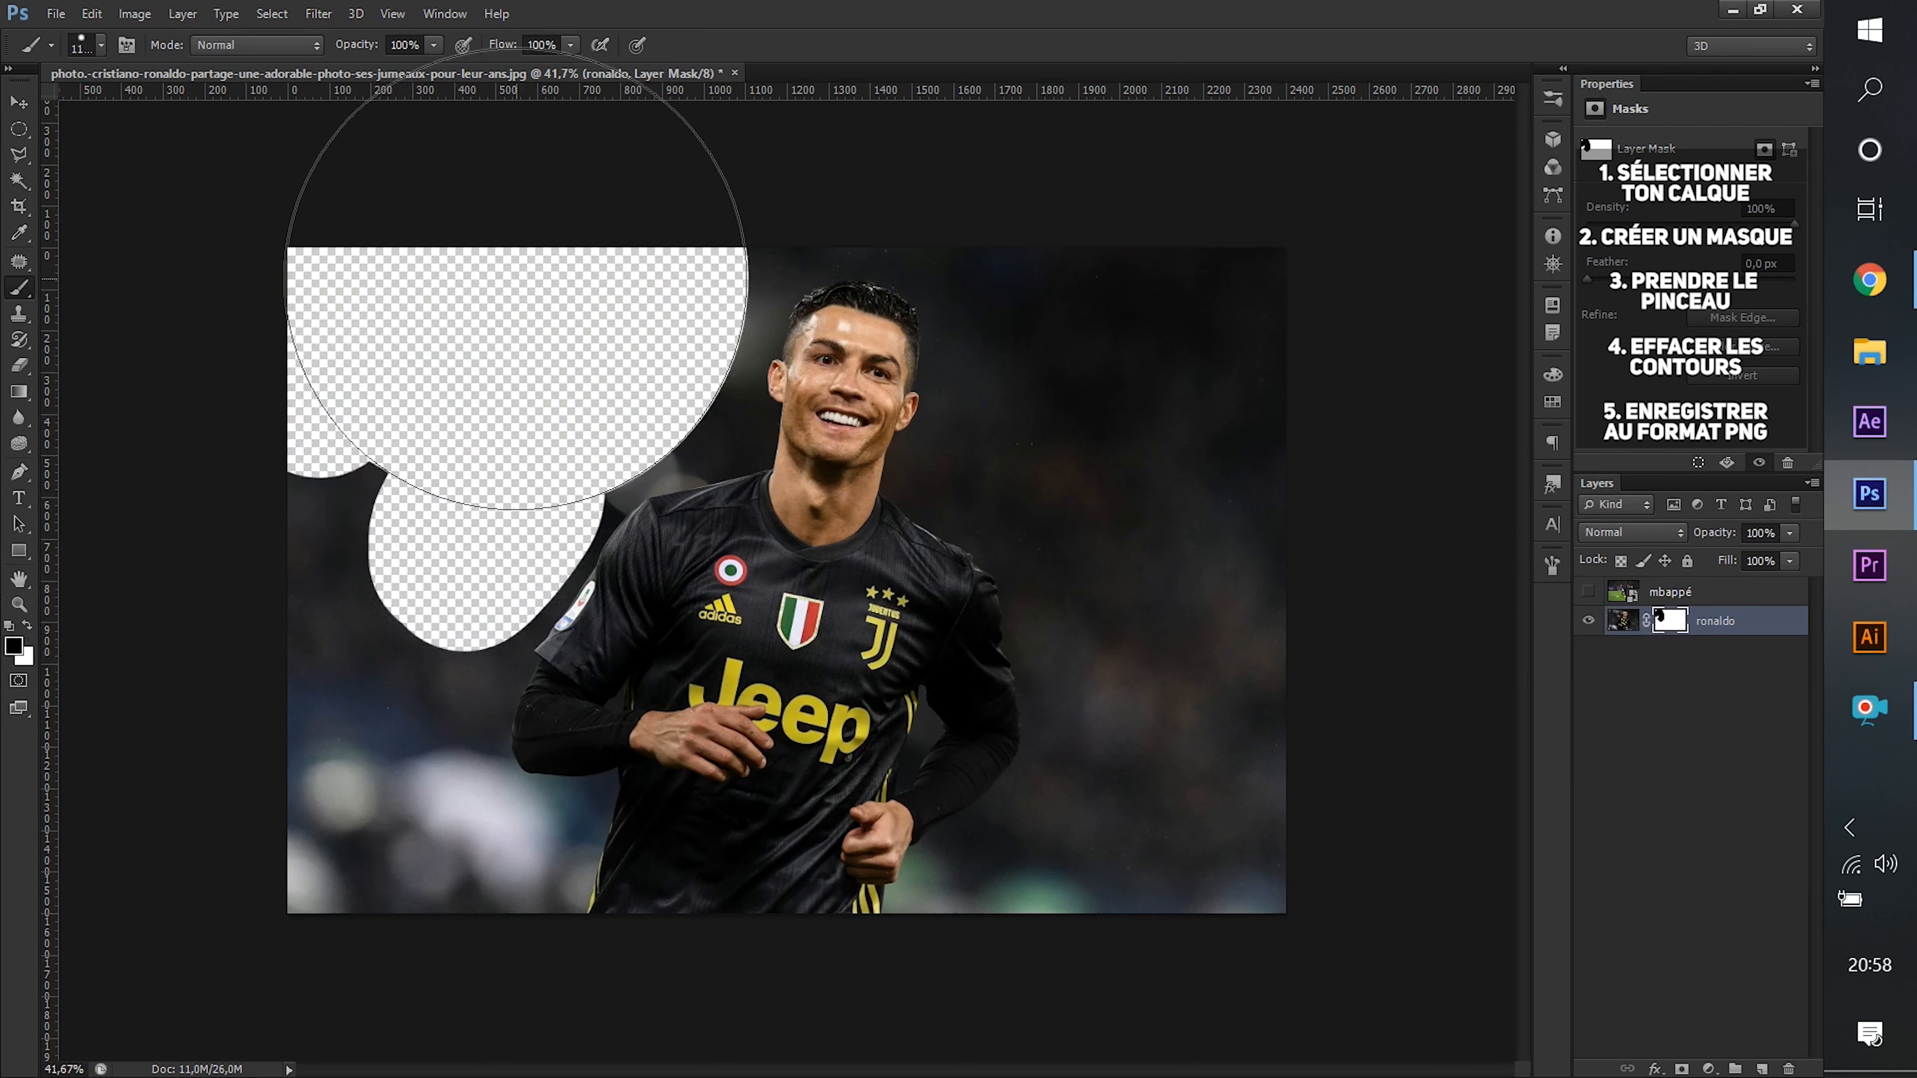
pyautogui.moveTo(517, 279)
pyautogui.mouseDown()
pyautogui.moveTo(342, 448)
pyautogui.moveTo(235, 668)
pyautogui.mouseUp()
pyautogui.moveTo(344, 508); pyautogui.dragTo(276, 650)
pyautogui.scroll(5, 584, 523)
pyautogui.scroll(4, 407, 783)
pyautogui.moveTo(333, 910)
pyautogui.mouseDown()
pyautogui.moveTo(509, 713)
pyautogui.moveTo(694, 374)
pyautogui.moveTo(607, 473)
pyautogui.moveTo(670, 437)
pyautogui.moveTo(757, 303)
pyautogui.mouseUp()
# Mask out the background close to the badge sleeve and elbow with a smaller black brush of about 82 px.
pyautogui.scroll(-8, 661, 421)
pyautogui.scroll(4, 462, 514)
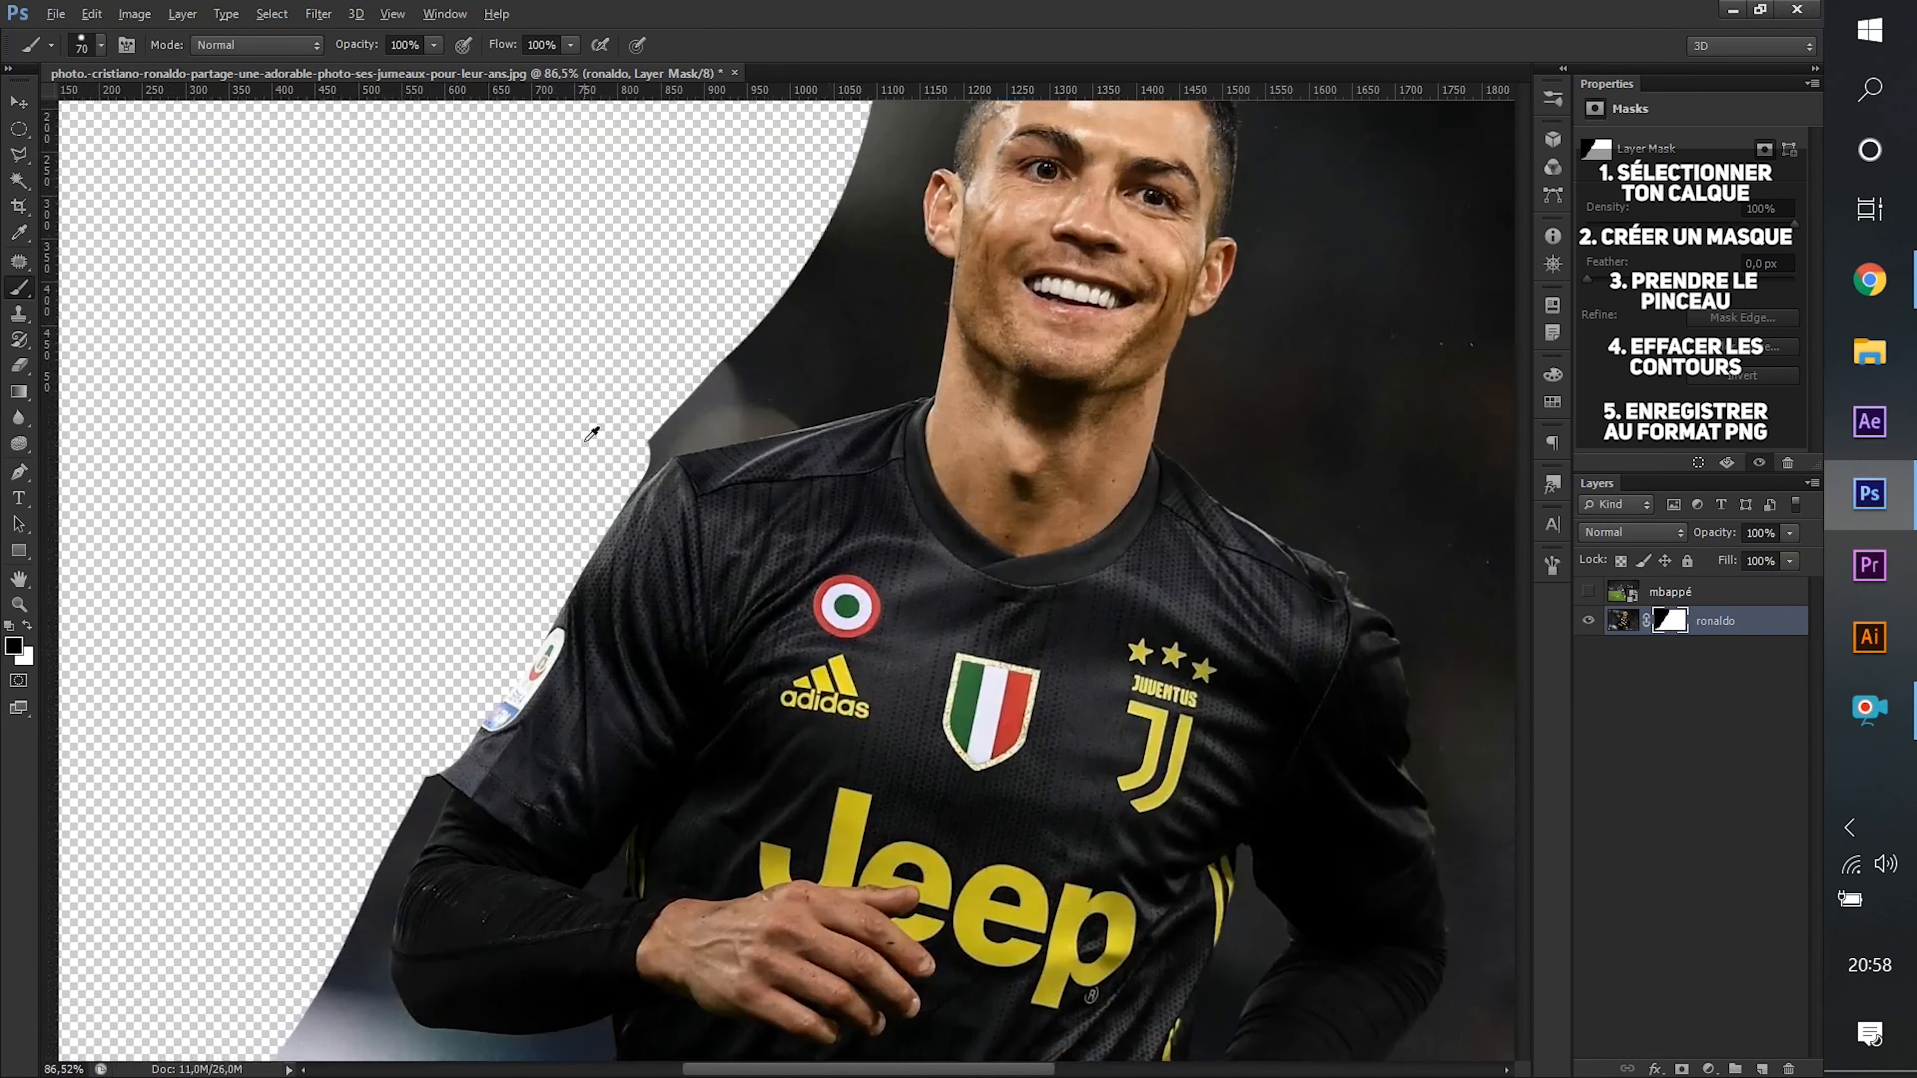
pyautogui.scroll(4, 591, 433)
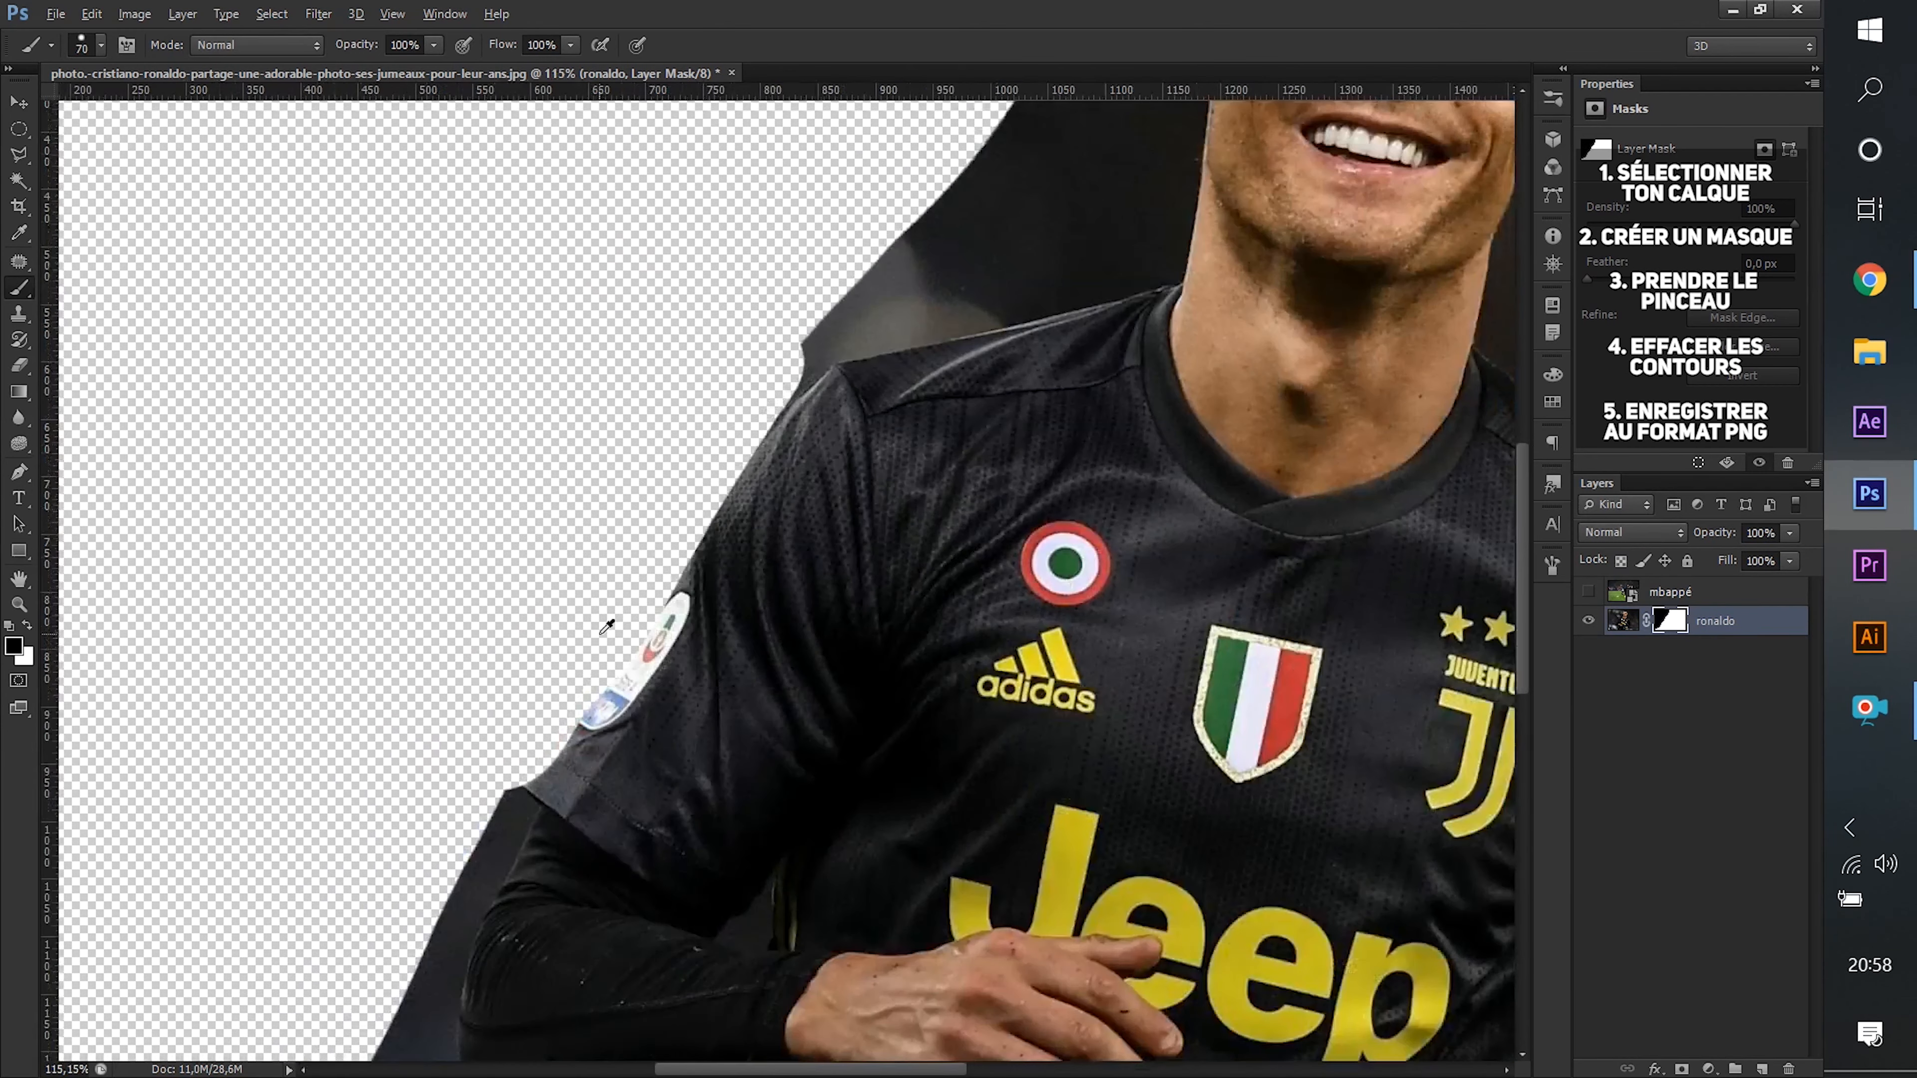
pyautogui.scroll(-5, 621, 612)
pyautogui.scroll(10, 556, 728)
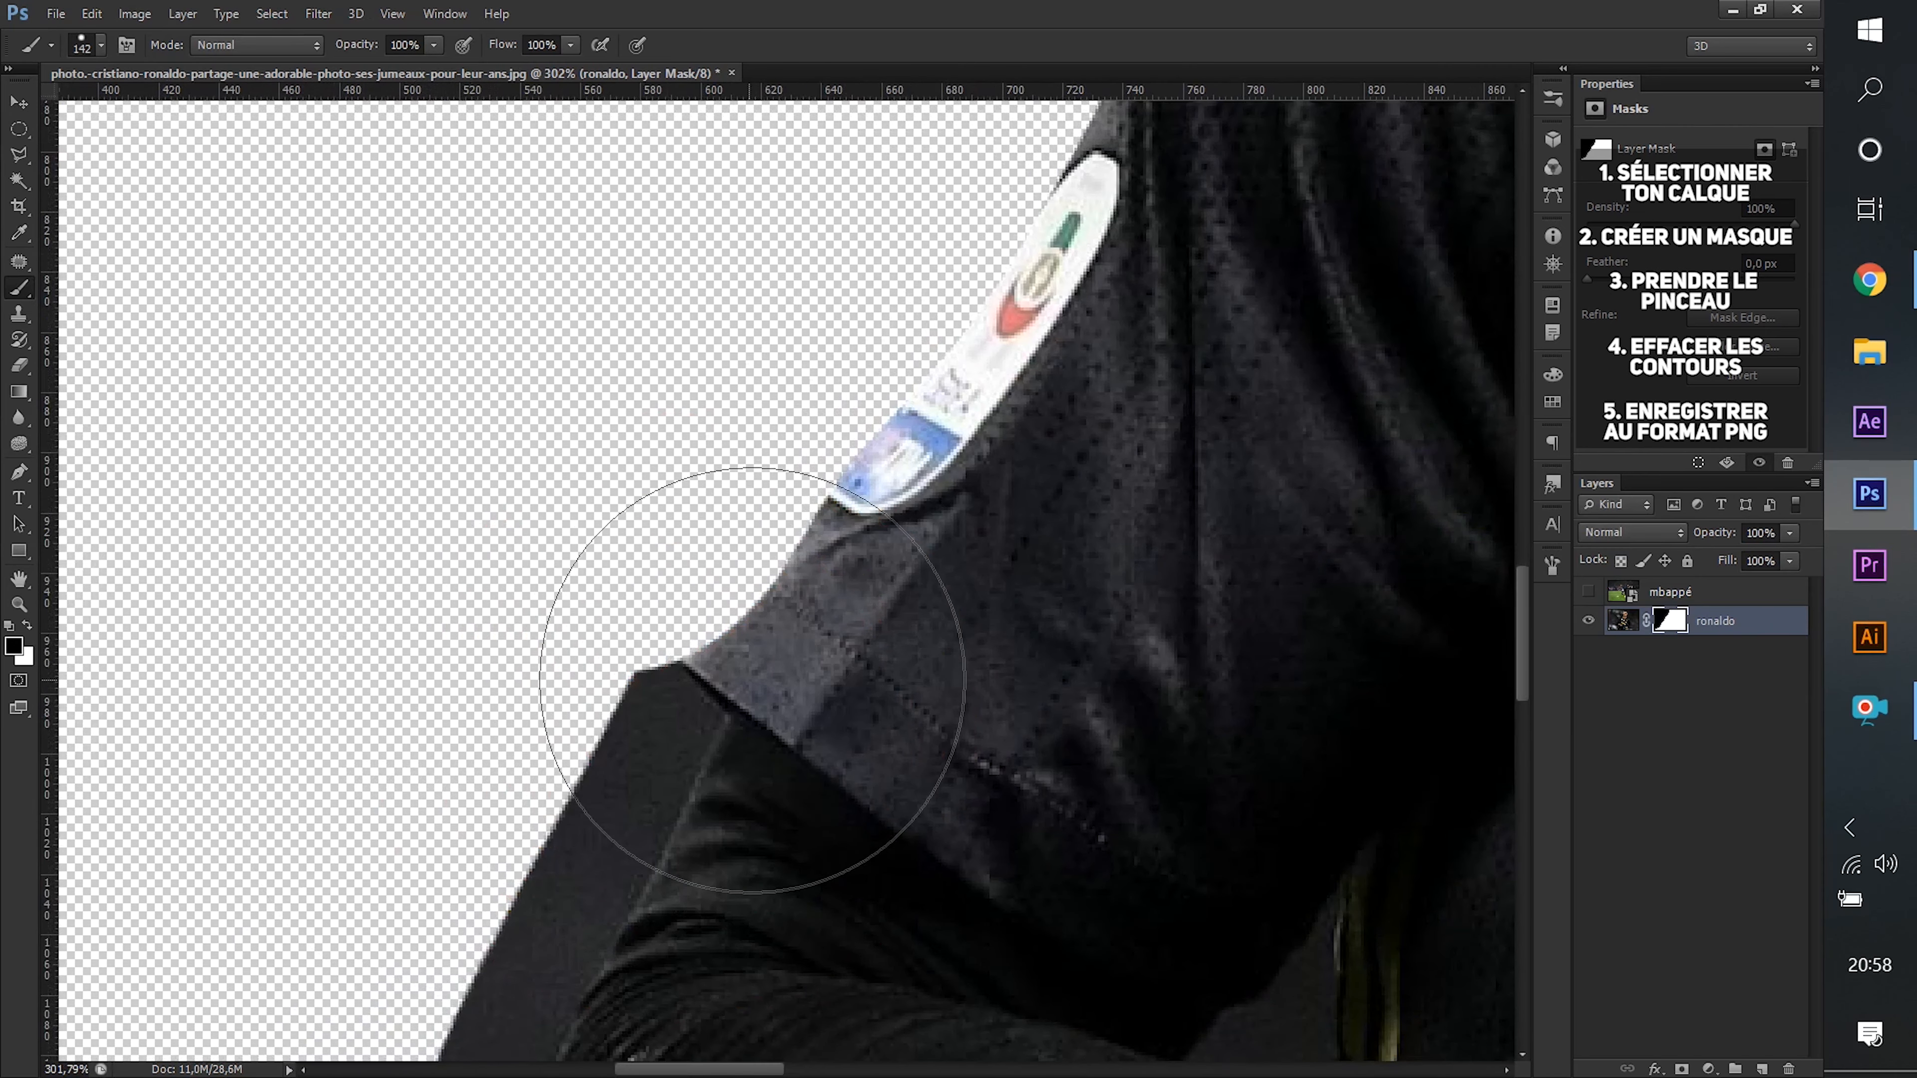
pyautogui.keyDown('alt'); pyautogui.rightClick(708, 679); pyautogui.keyUp('alt')
pyautogui.moveTo(749, 393); pyautogui.dragTo(566, 718)
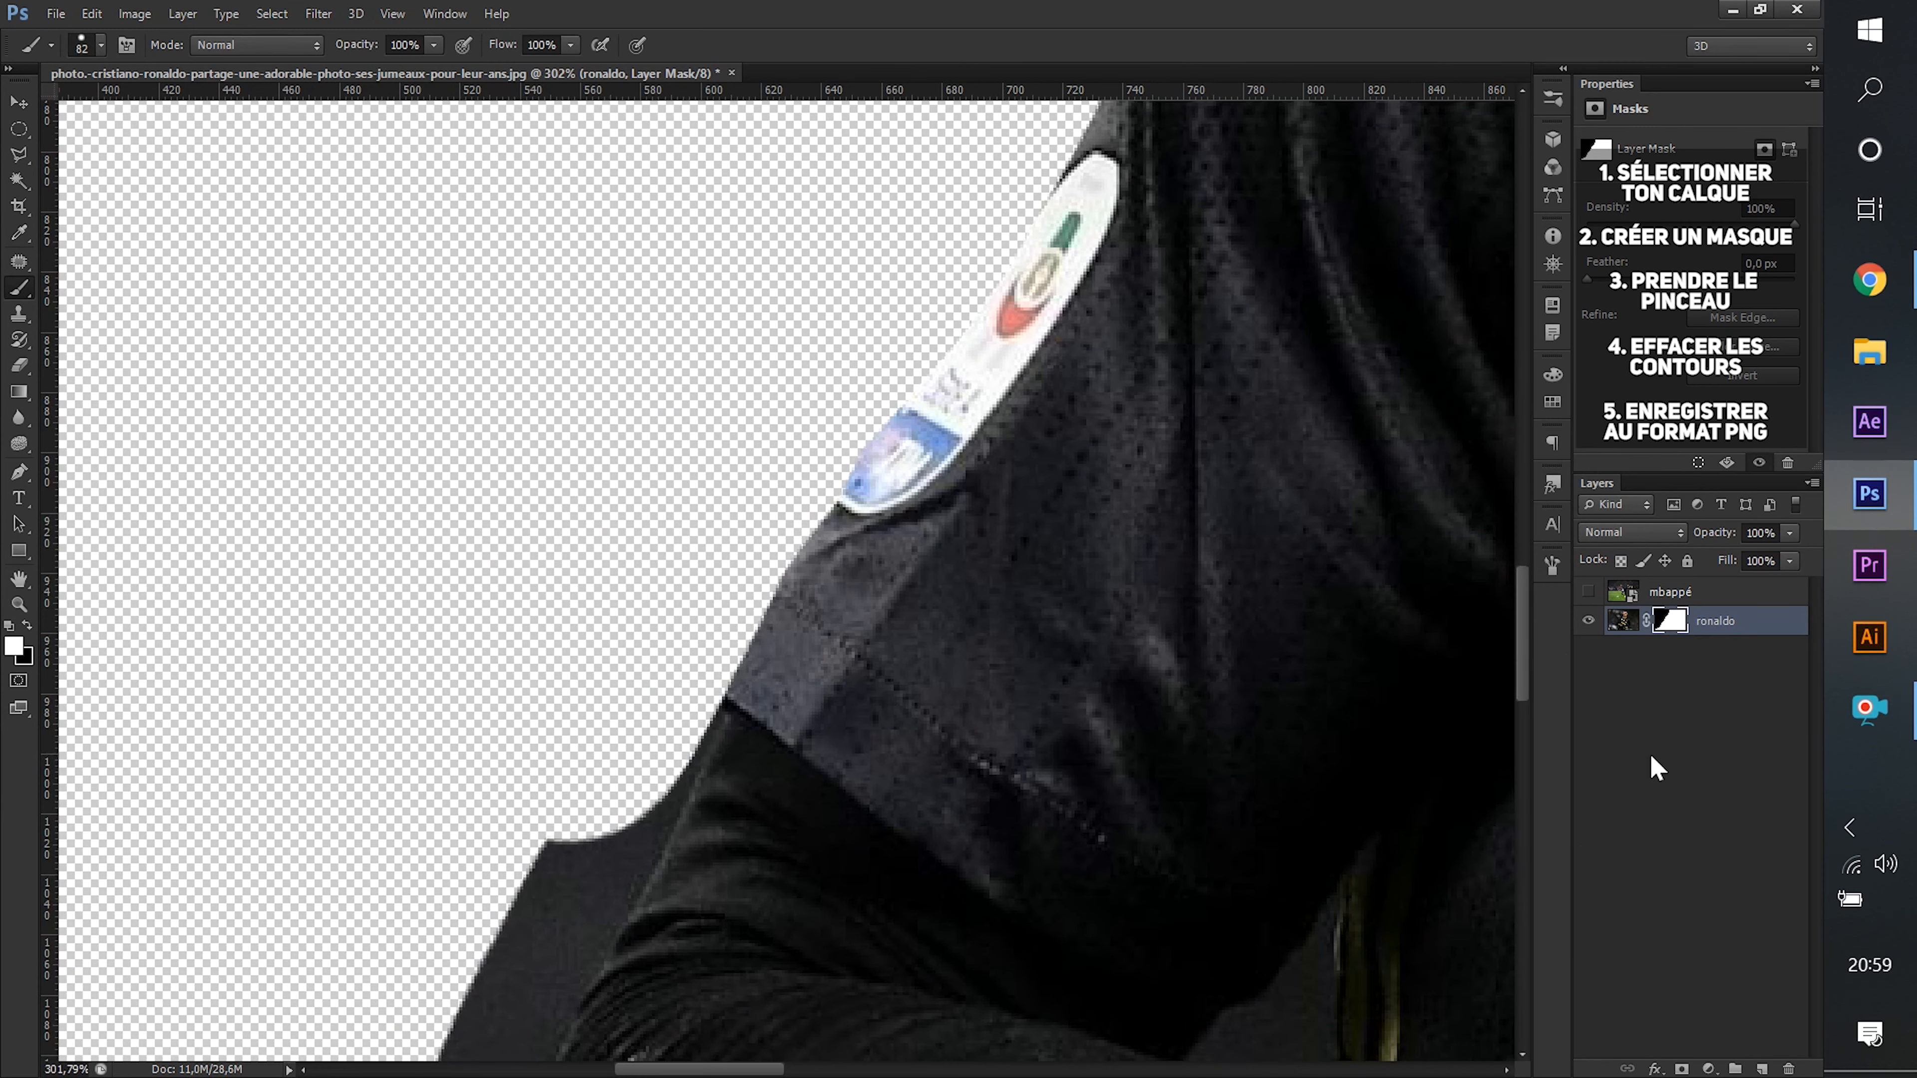
# Restore the strip along the badge sleeve by painting white on the mask with a 49 px brush, and return the foreground colour to black.
pyautogui.keyDown('alt'); pyautogui.rightClick(766, 772); pyautogui.keyUp('alt')
pyautogui.moveTo(653, 878)
pyautogui.mouseDown()
pyautogui.moveTo(737, 737)
pyautogui.moveTo(748, 641)
pyautogui.moveTo(624, 869)
pyautogui.moveTo(743, 600)
pyautogui.moveTo(1069, 312)
pyautogui.mouseUp()
pyautogui.scroll(-5, 906, 484)
pyautogui.scroll(-4, 904, 489)
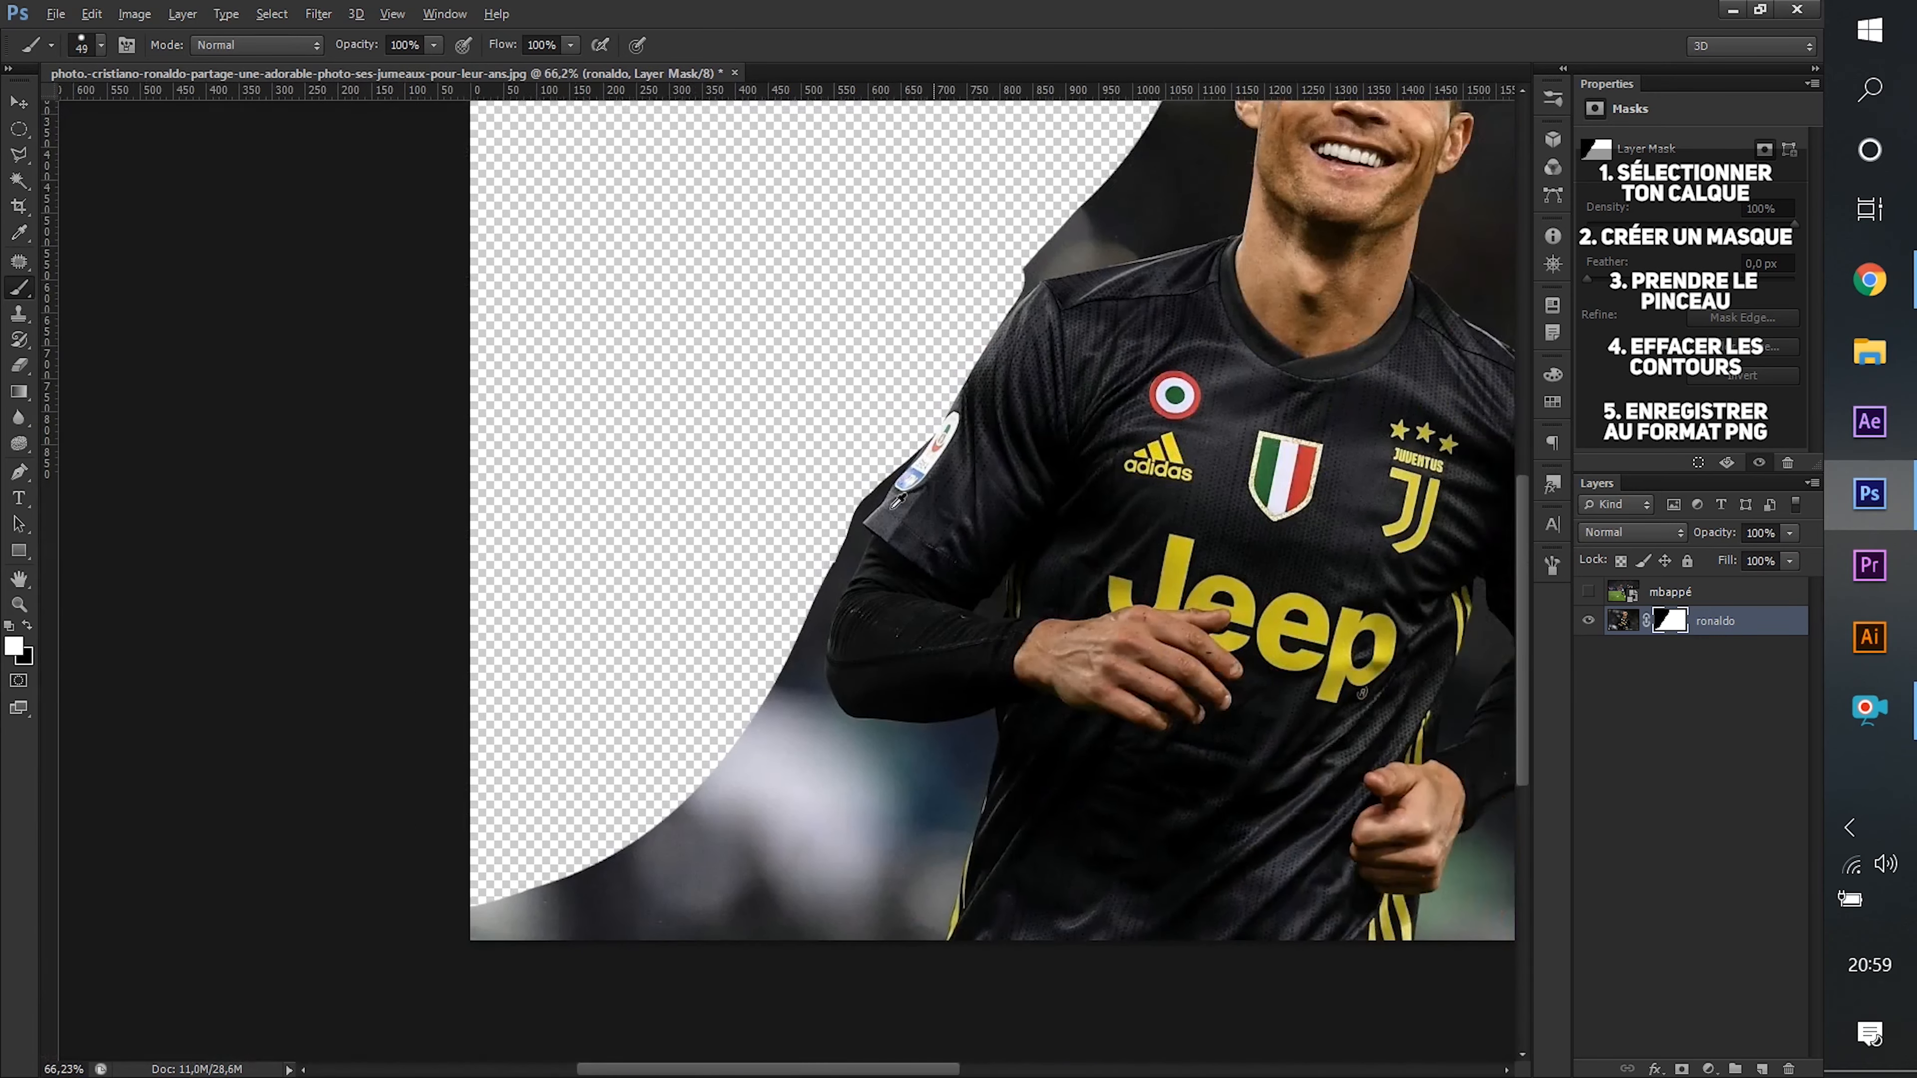
pyautogui.click(27, 626)
pyautogui.scroll(8, 594, 492)
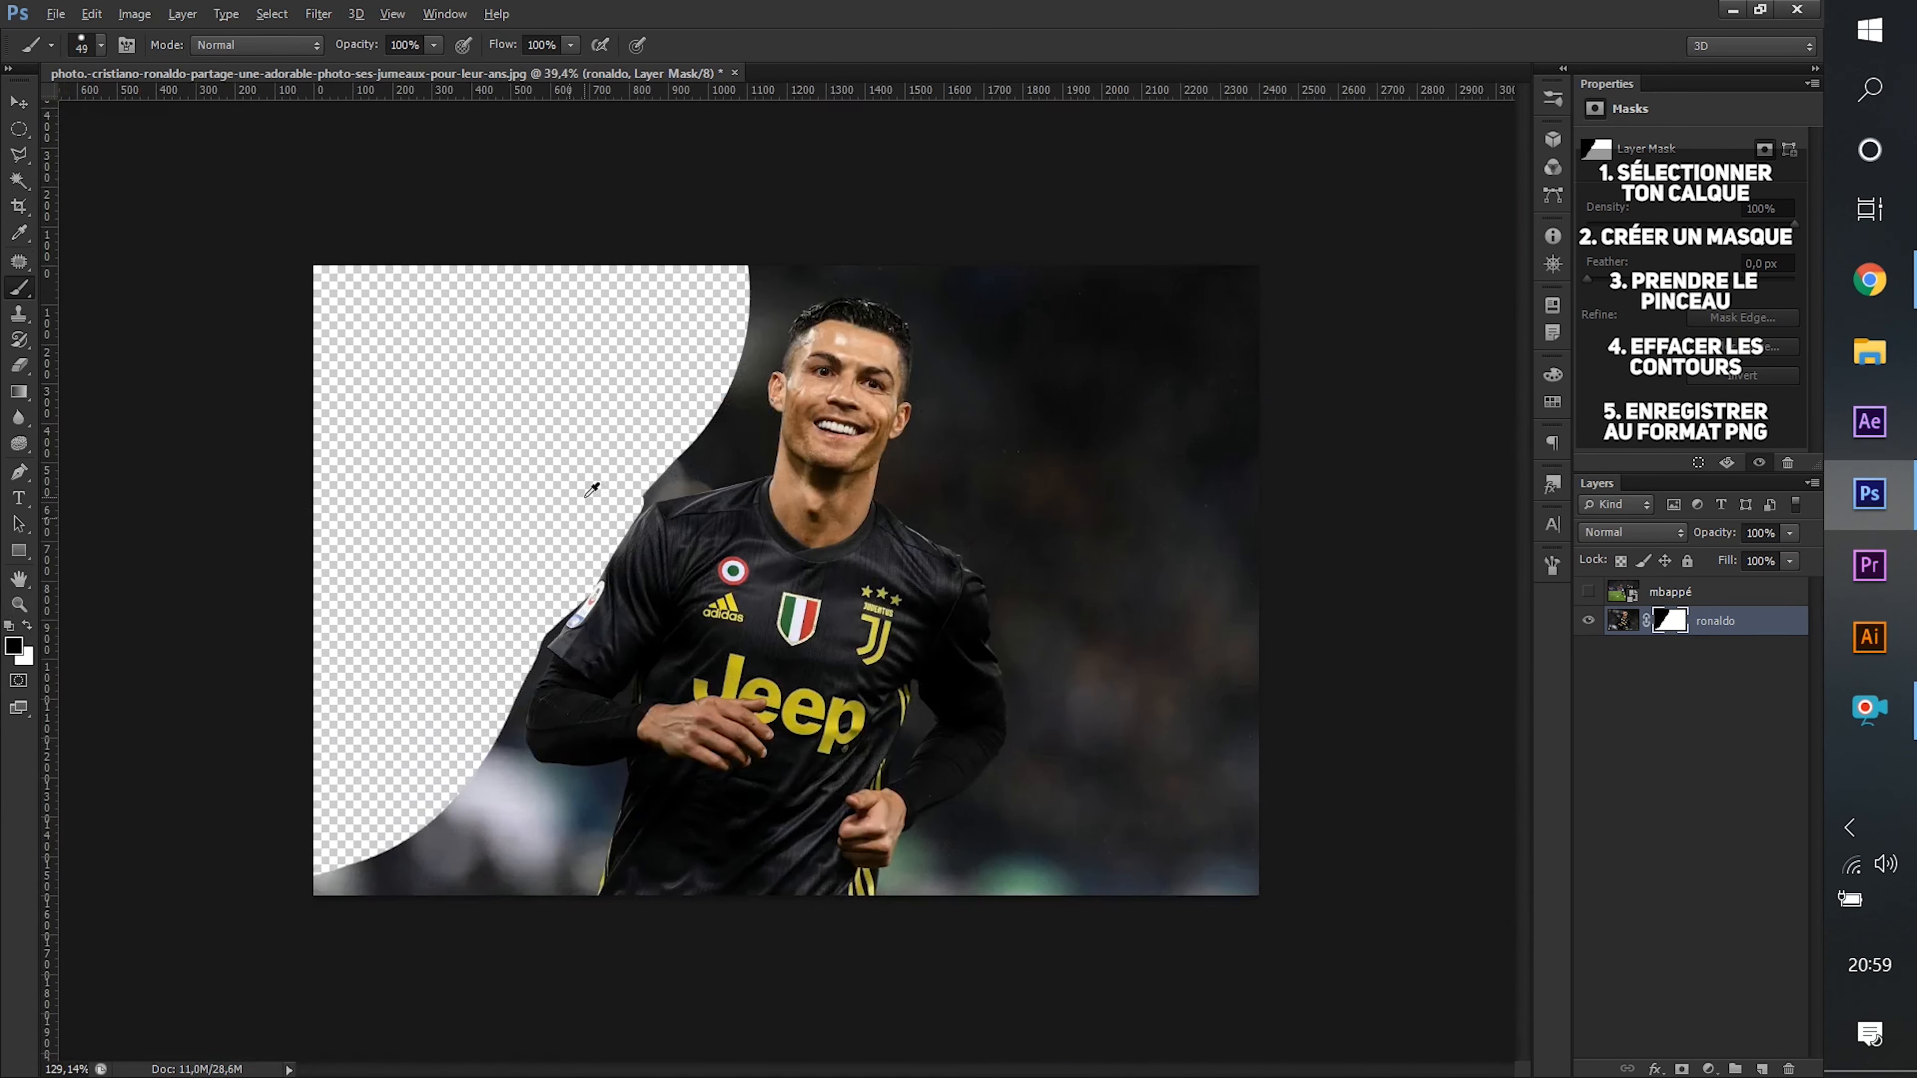
pyautogui.scroll(-4, 474, 857)
pyautogui.scroll(-3, 500, 870)
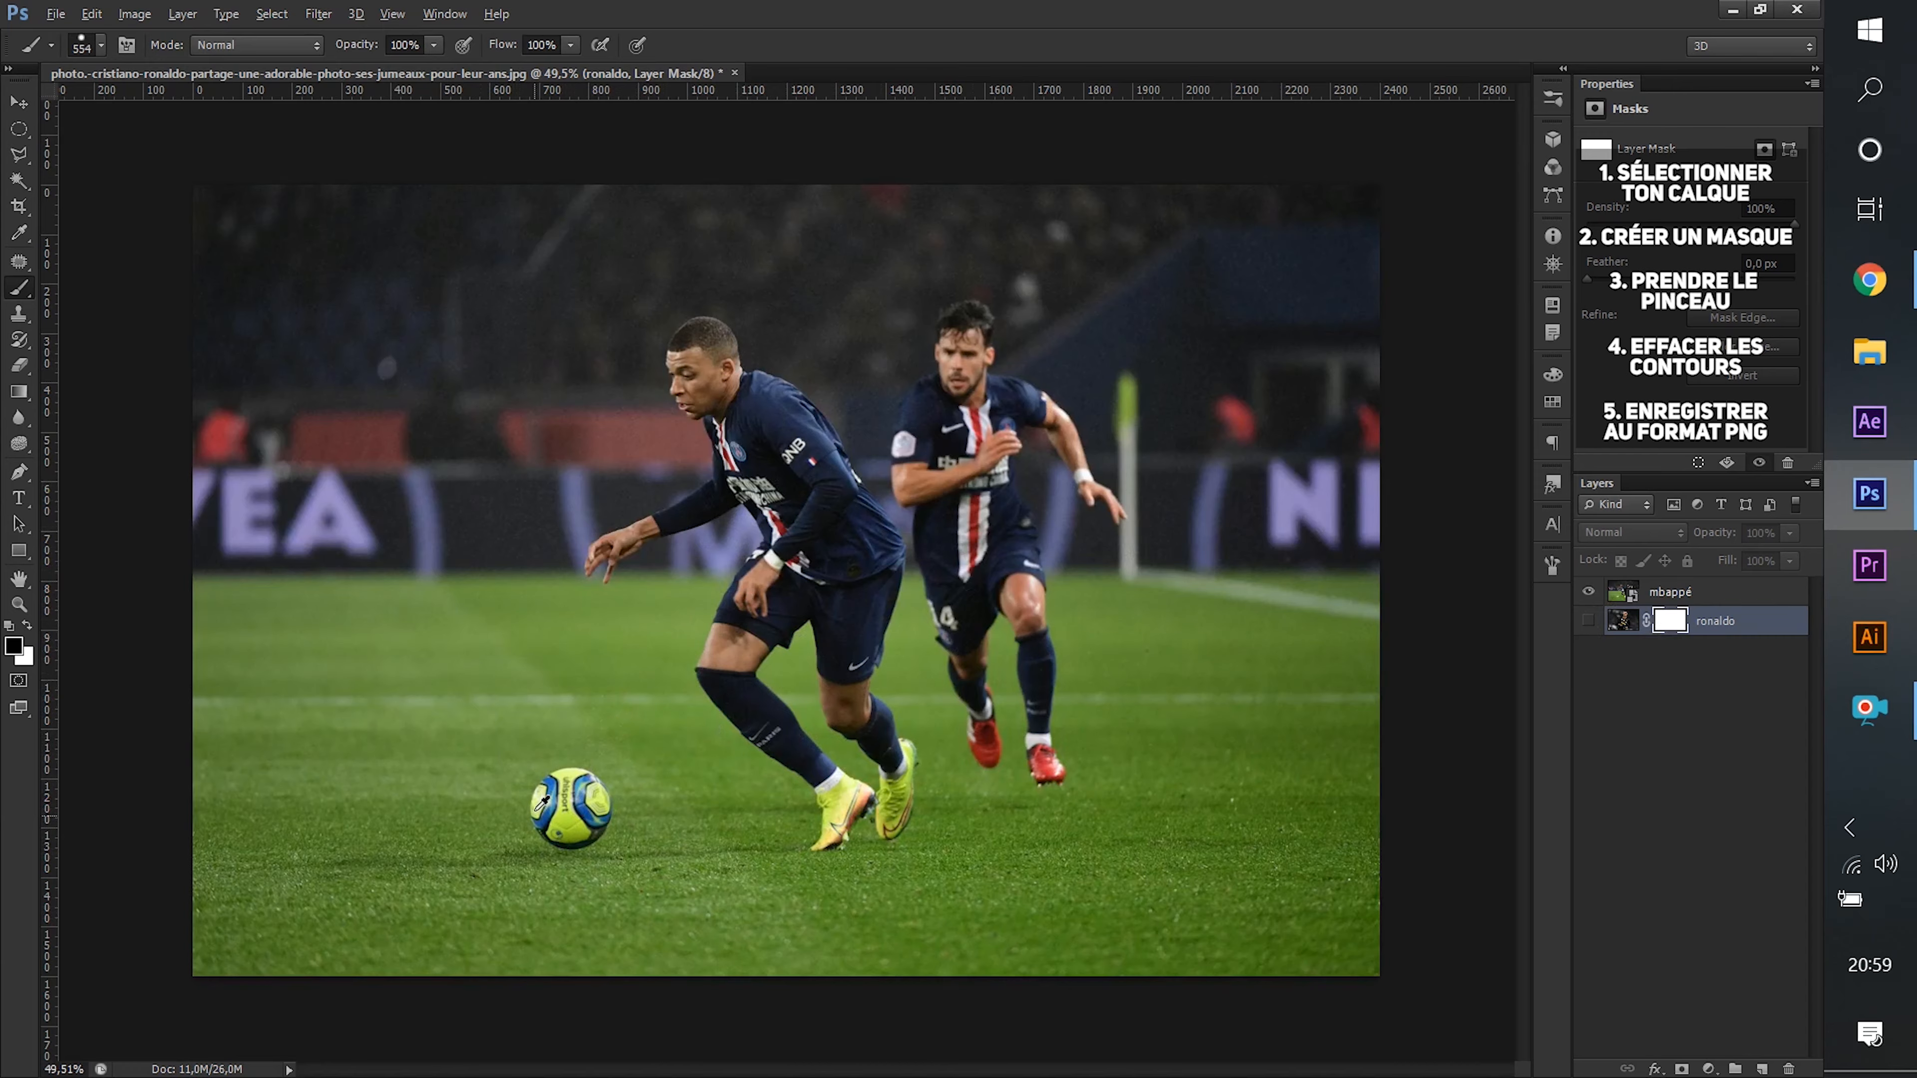
# Choose the Elliptical Marquee tool for selecting the football on the mbappé layer.
pyautogui.scroll(5, 545, 797)
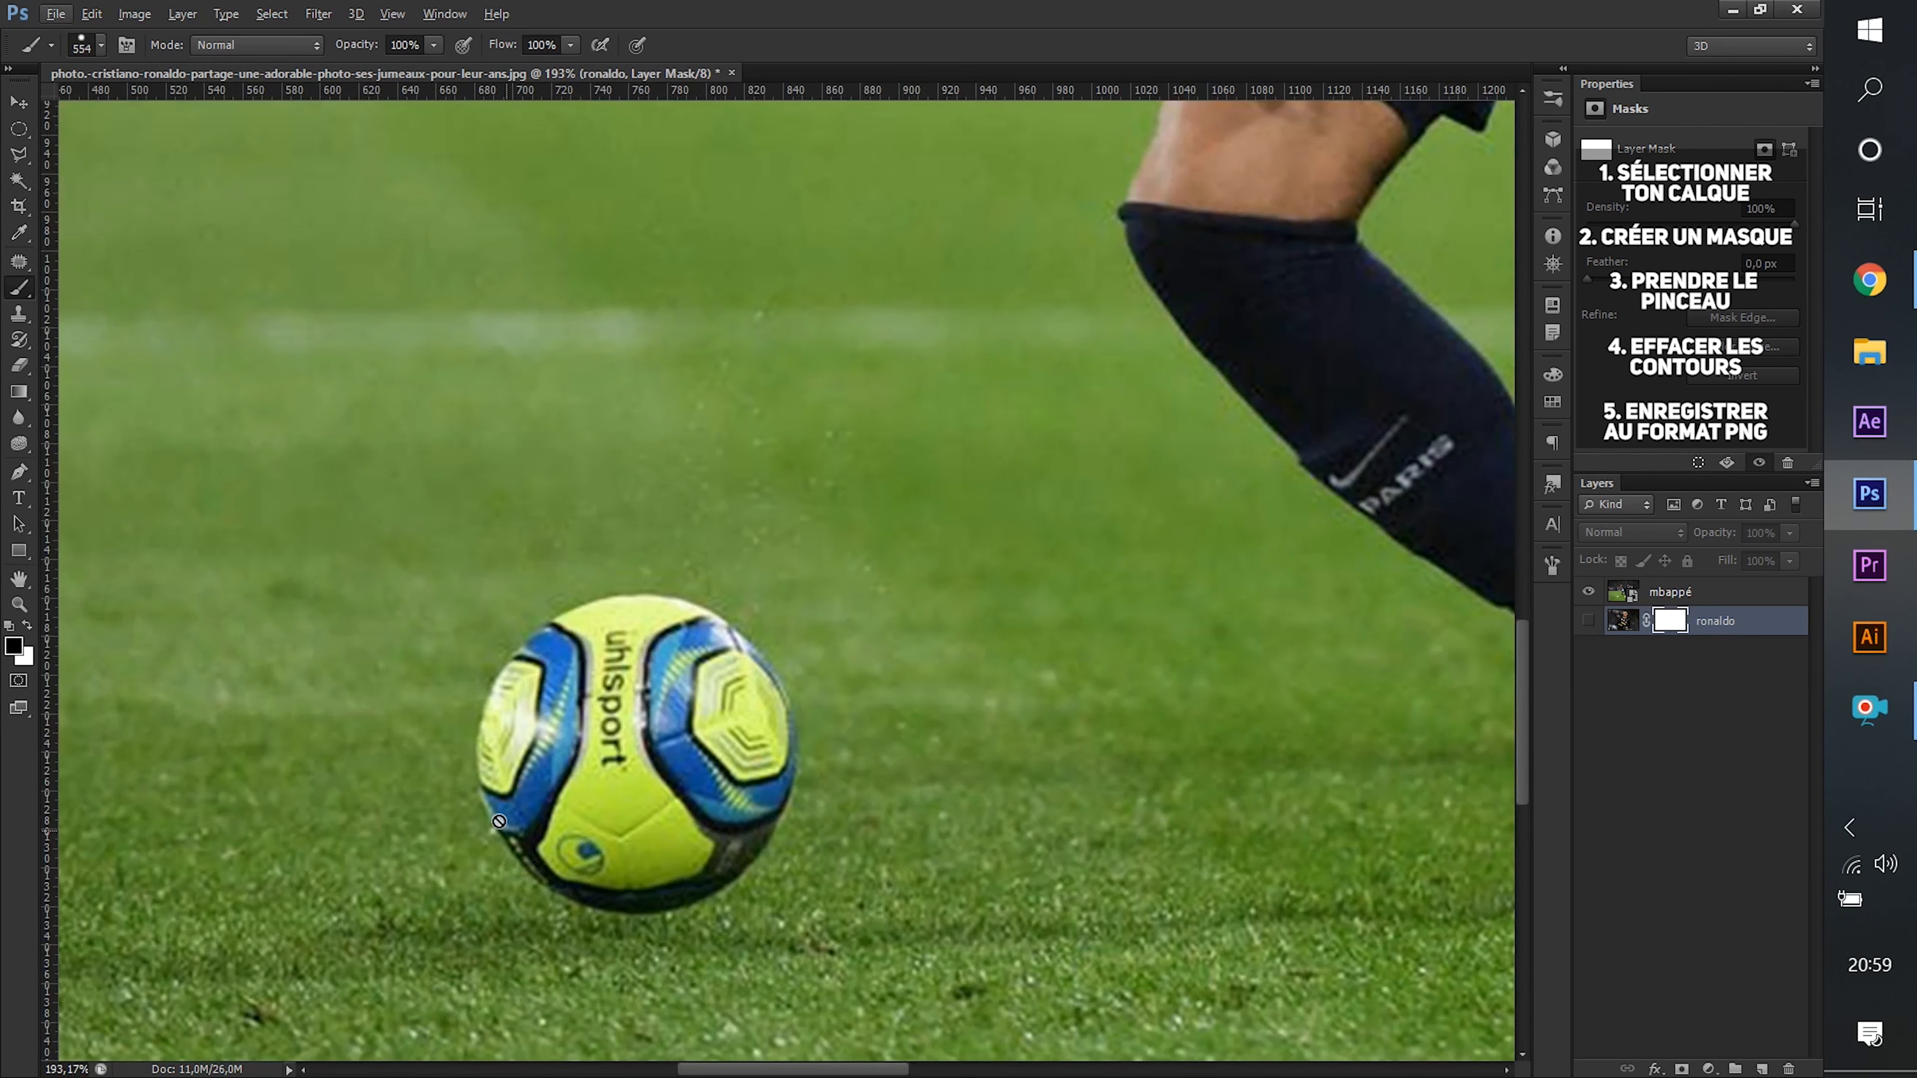
pyautogui.click(566, 550)
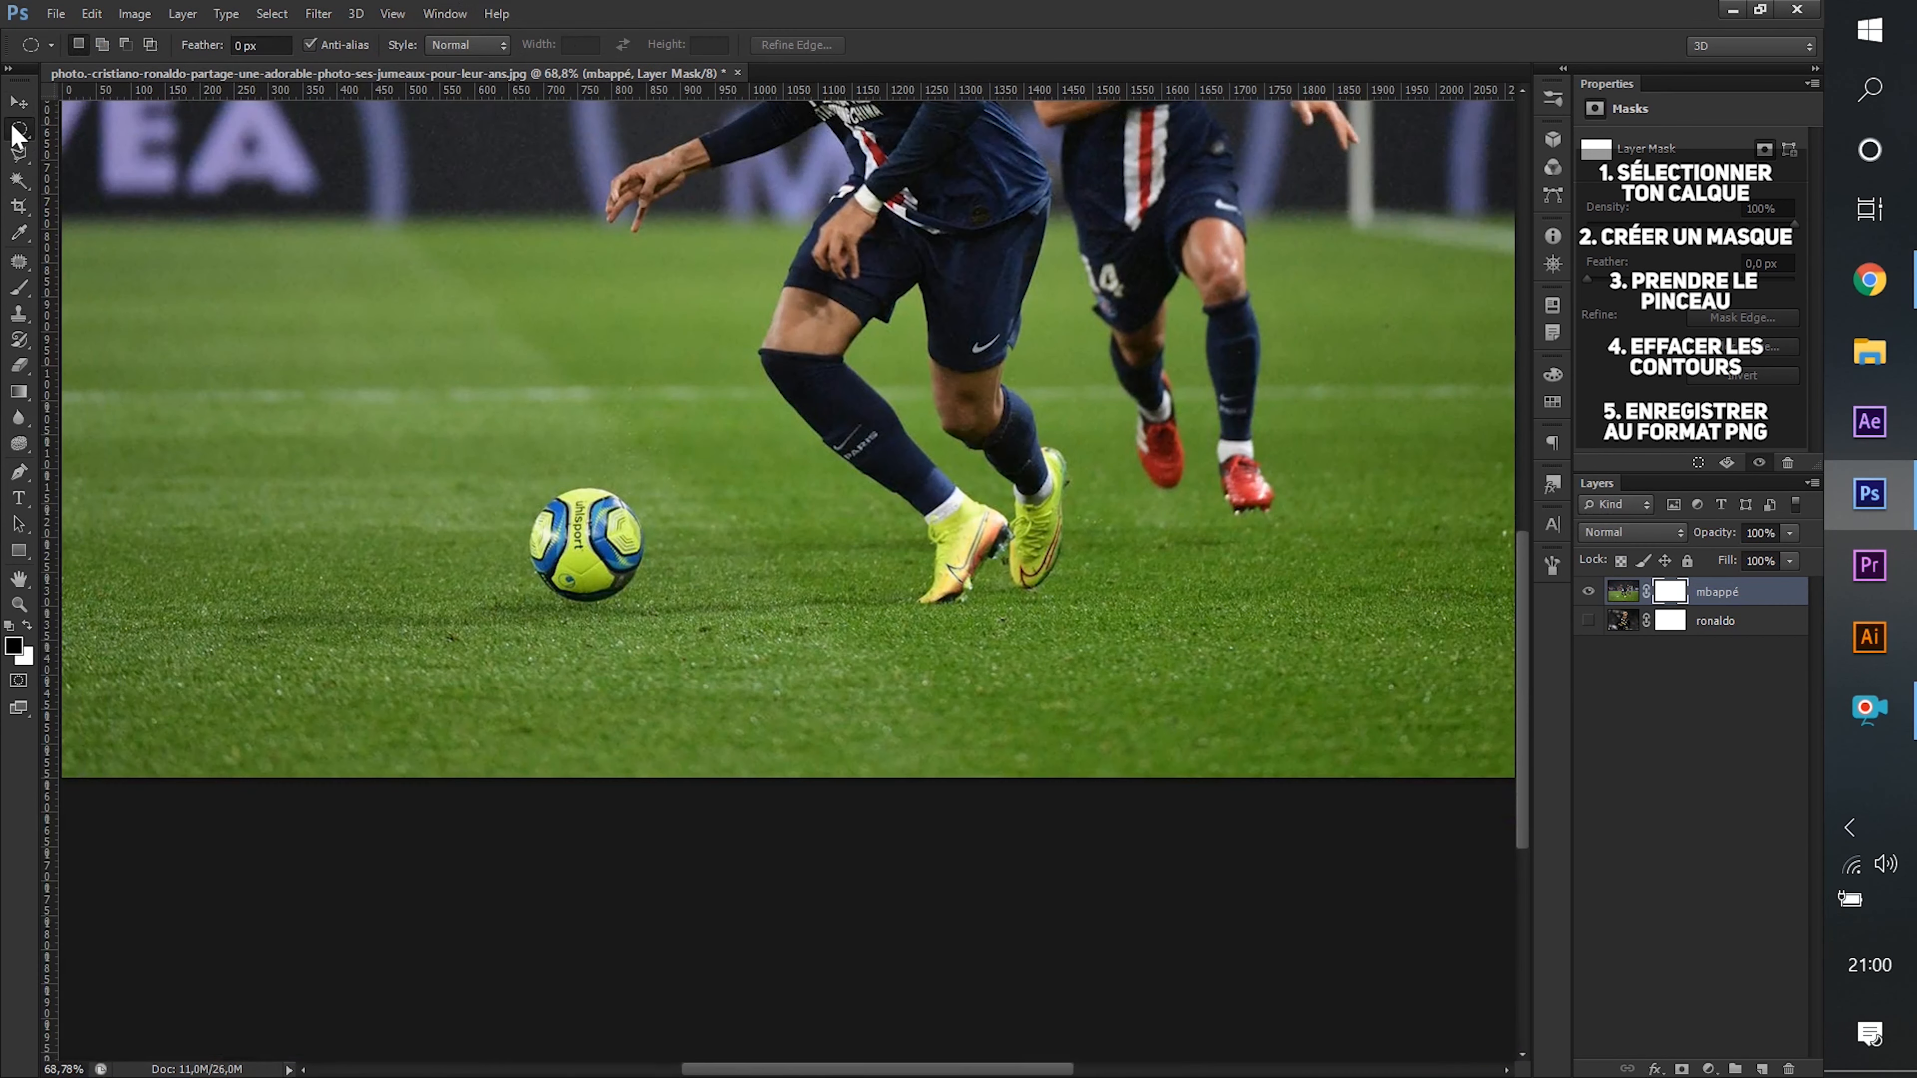
pyautogui.click(19, 102)
pyautogui.click(20, 126)
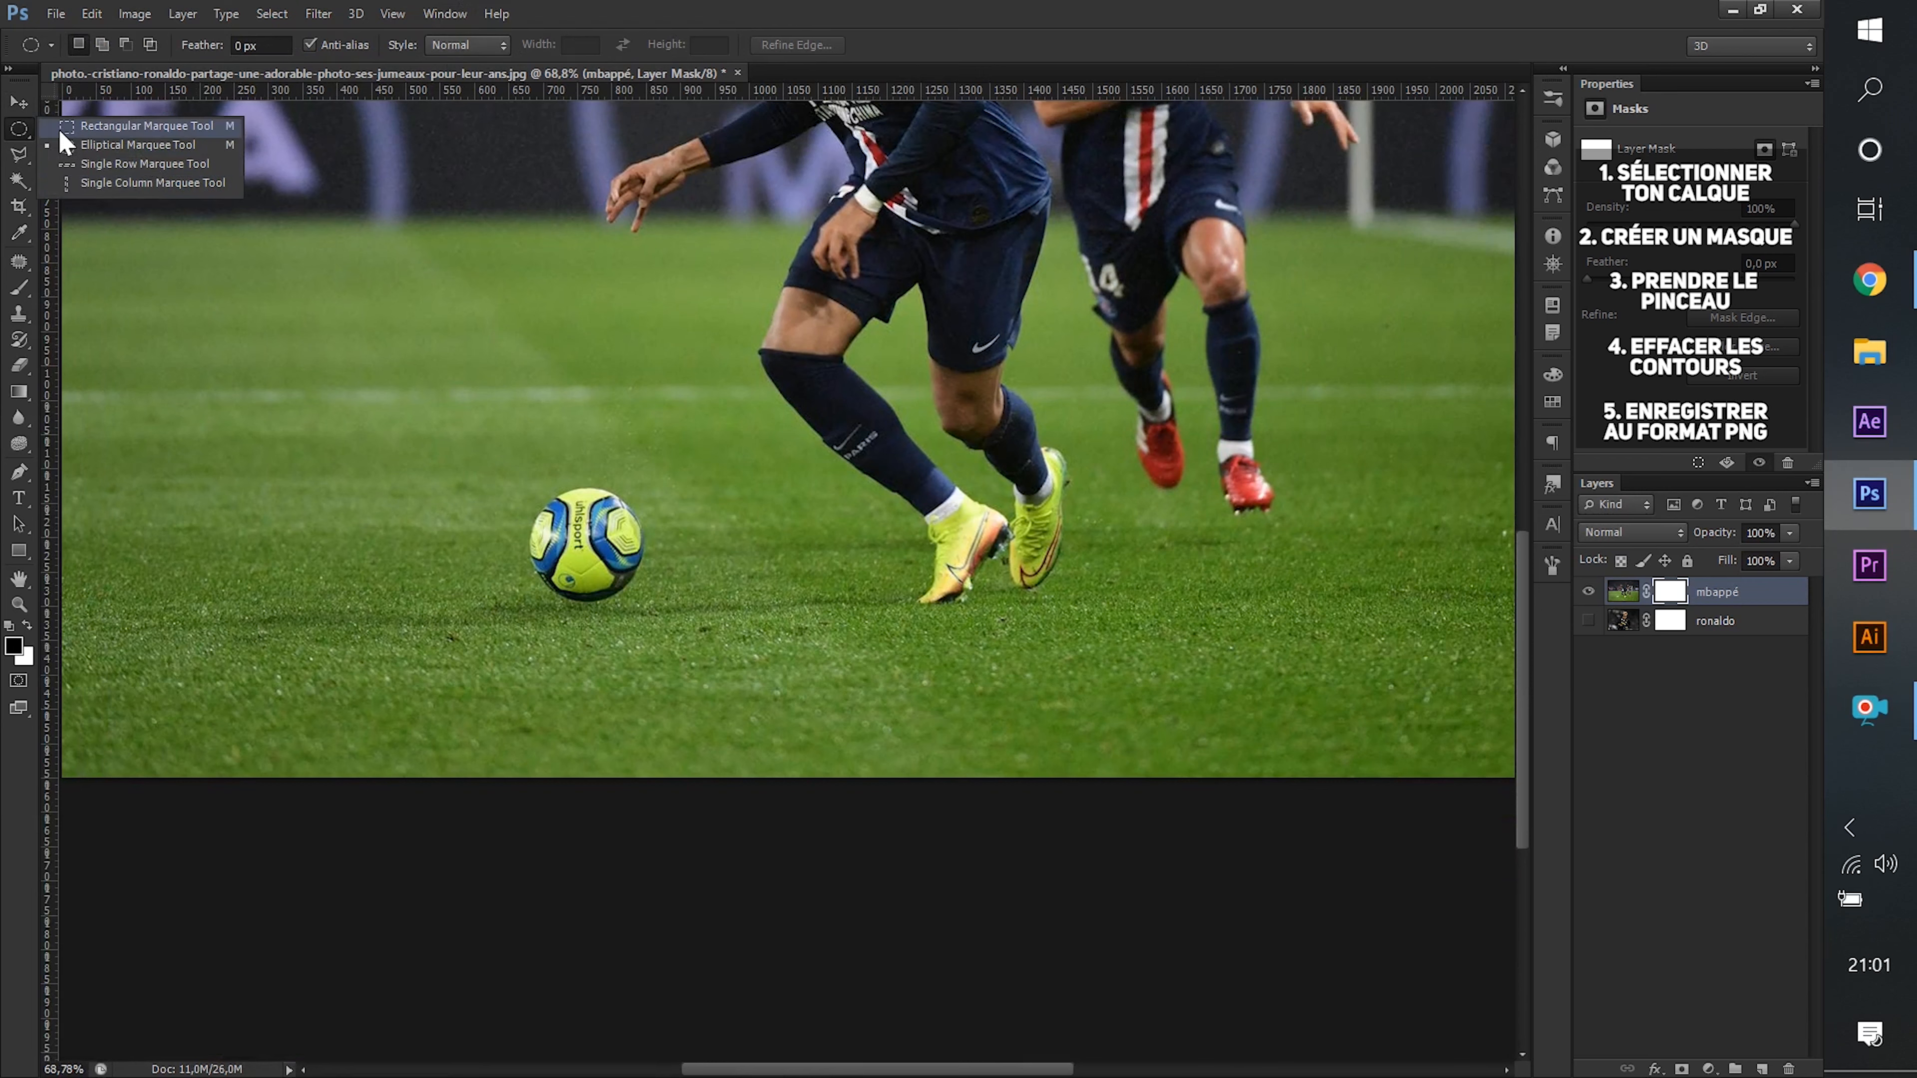
pyautogui.click(54, 130)
pyautogui.click(33, 123)
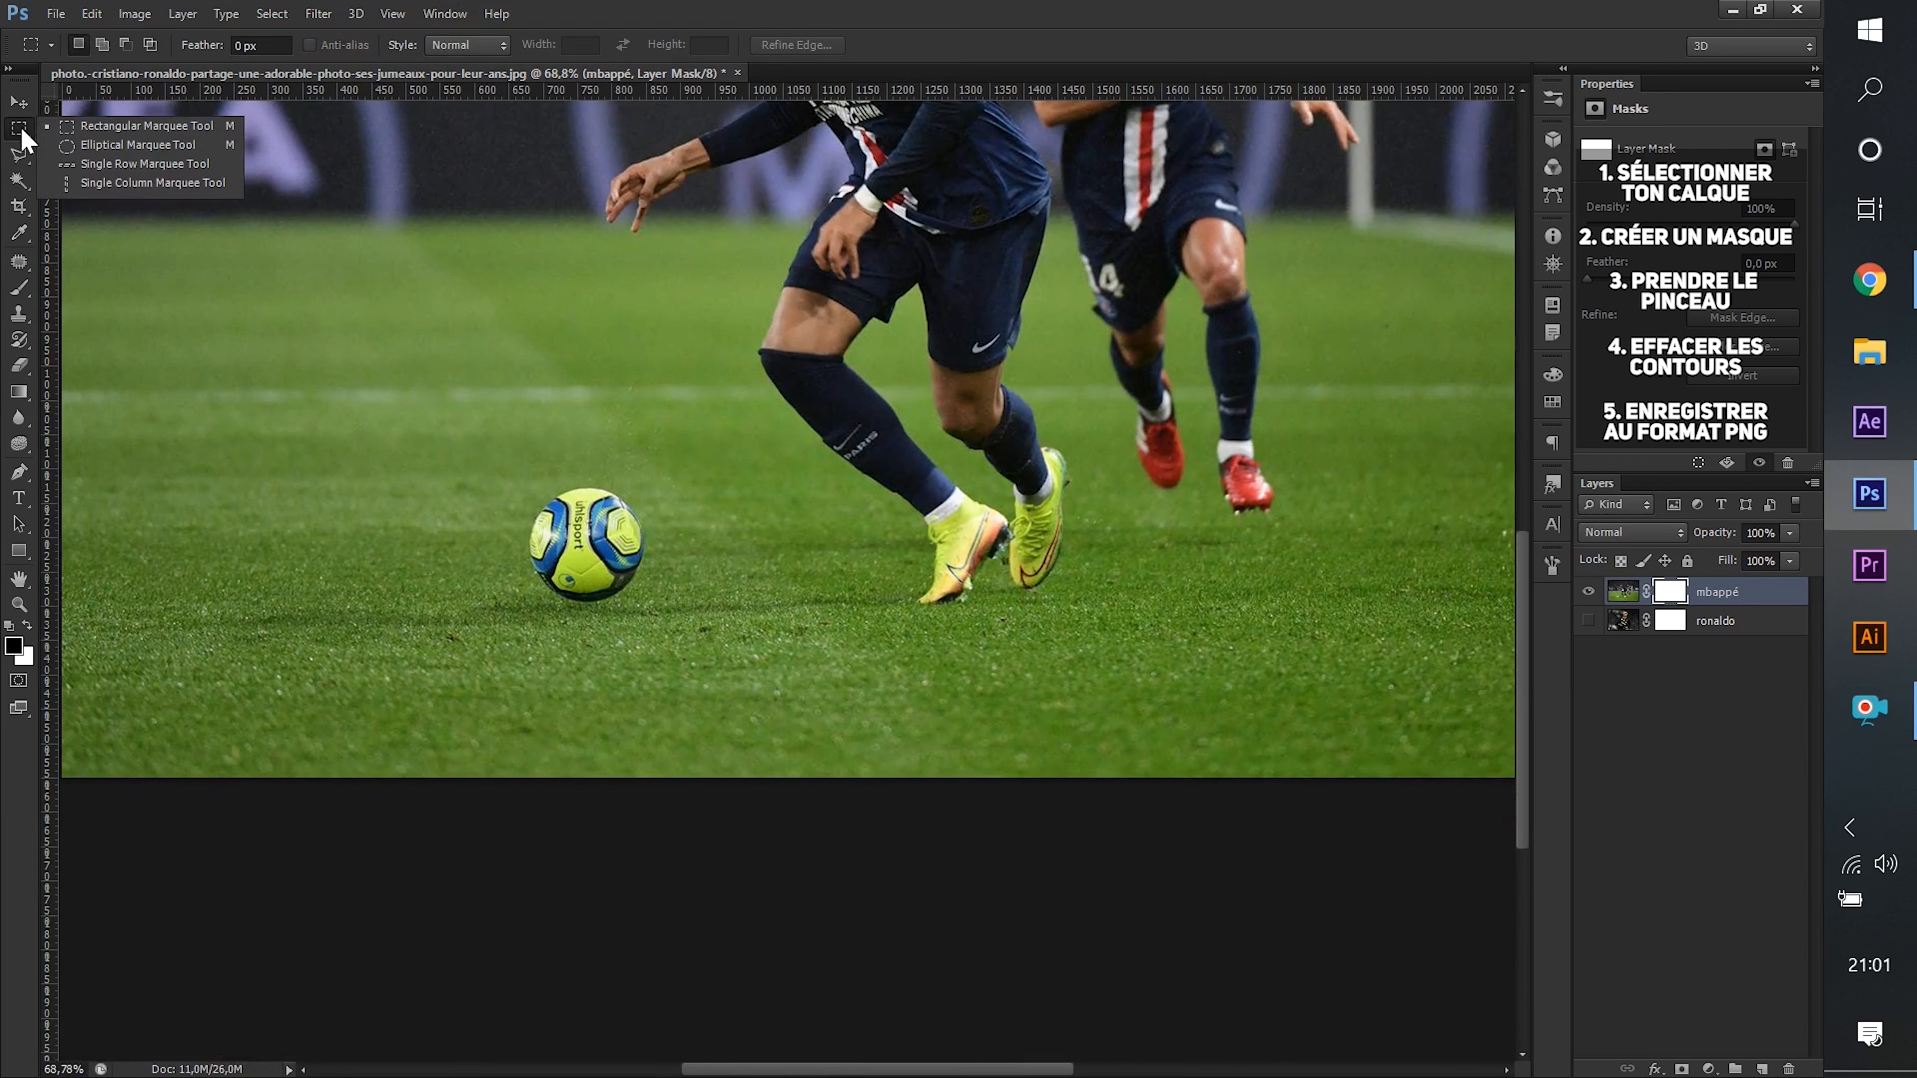
pyautogui.click(85, 146)
pyautogui.scroll(6, 481, 503)
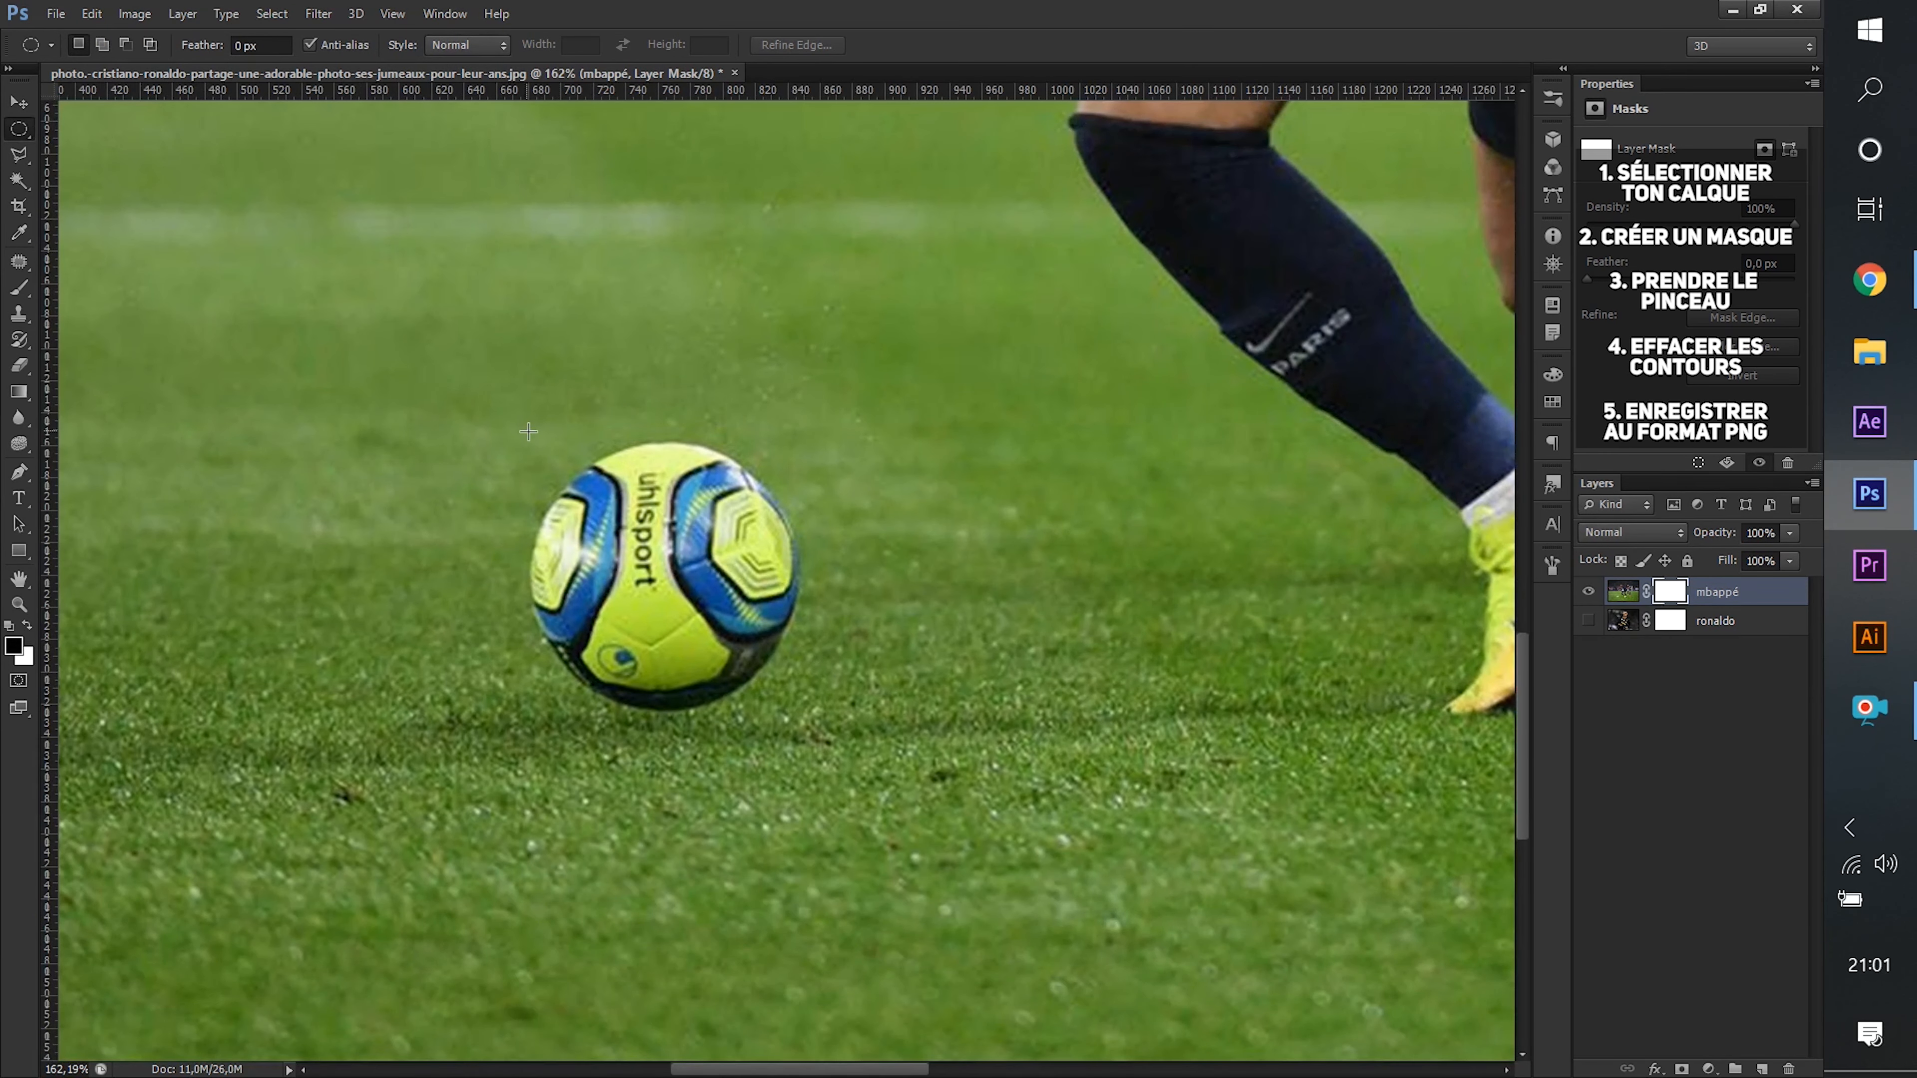
pyautogui.scroll(-1, 280, 373)
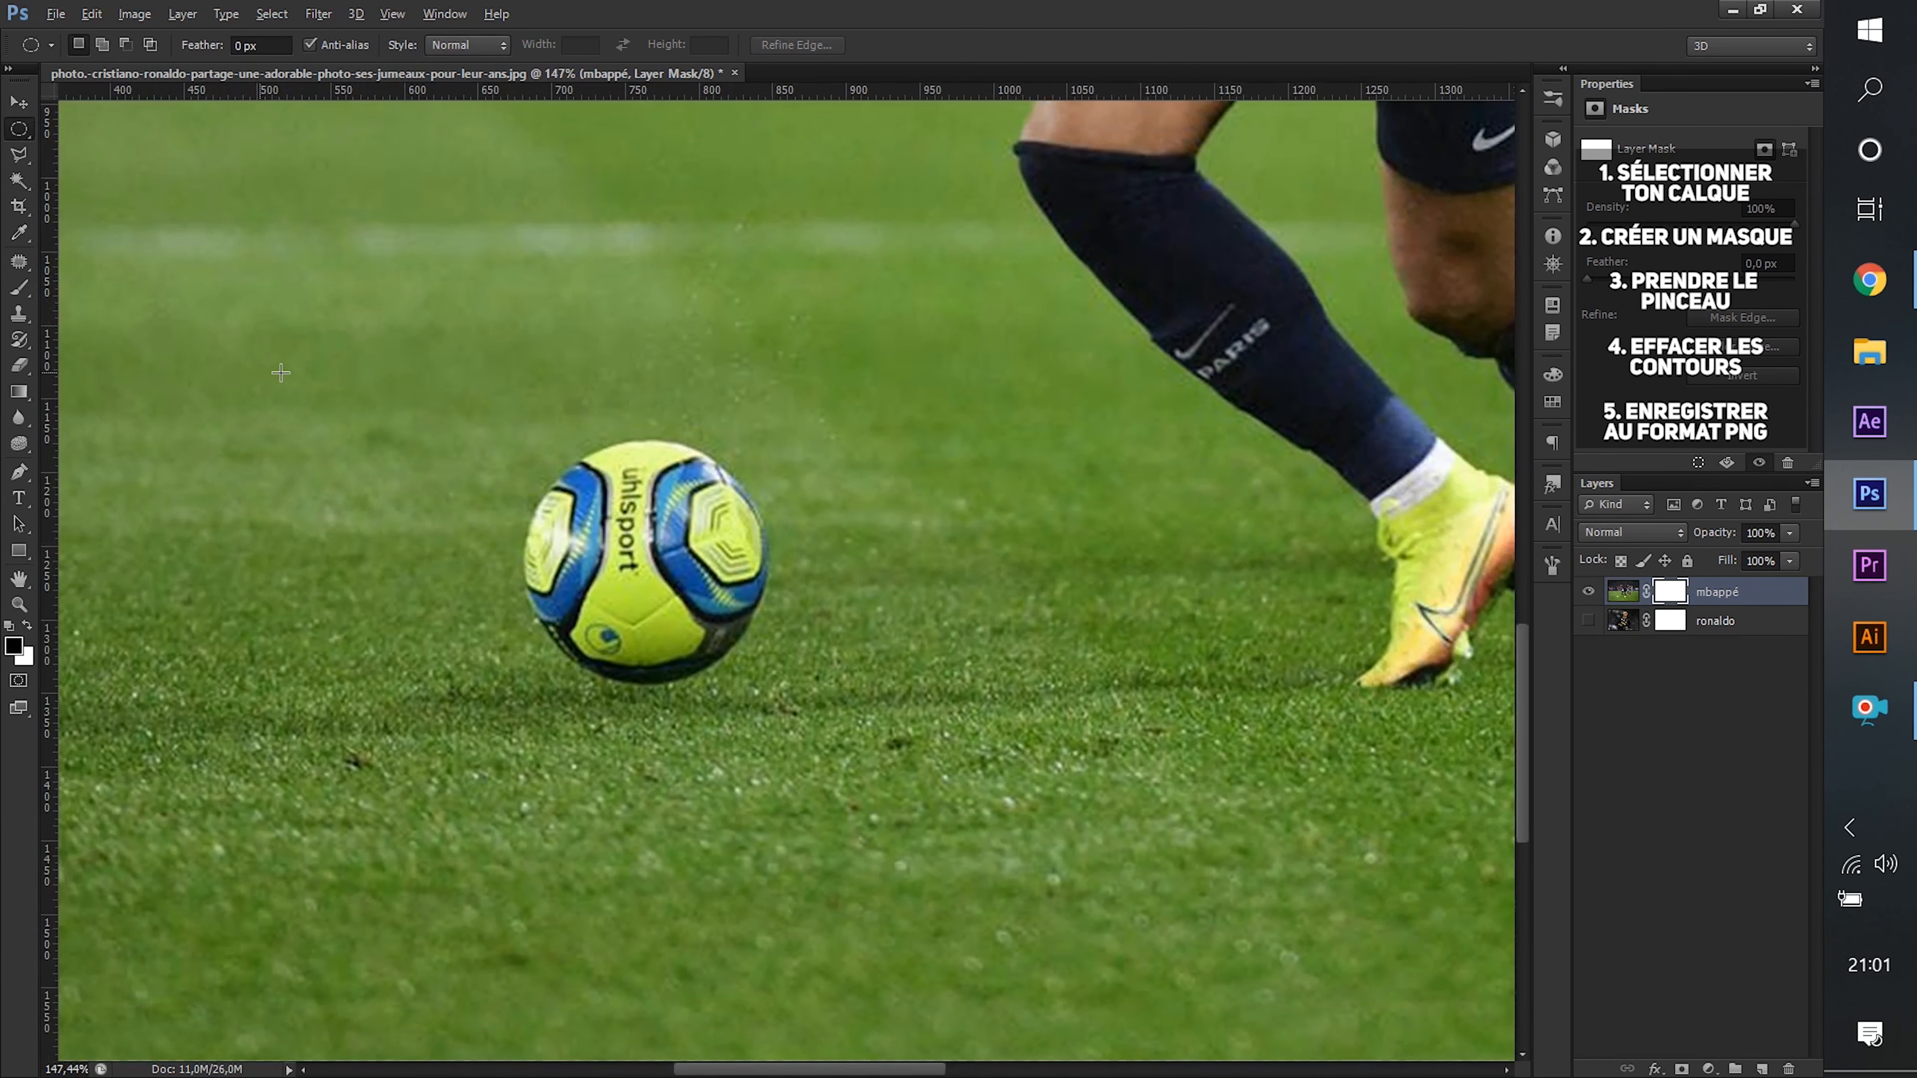
# Place a vertical guide at the football's left edge and a horizontal guide at its top edge.
pyautogui.click(395, 12)
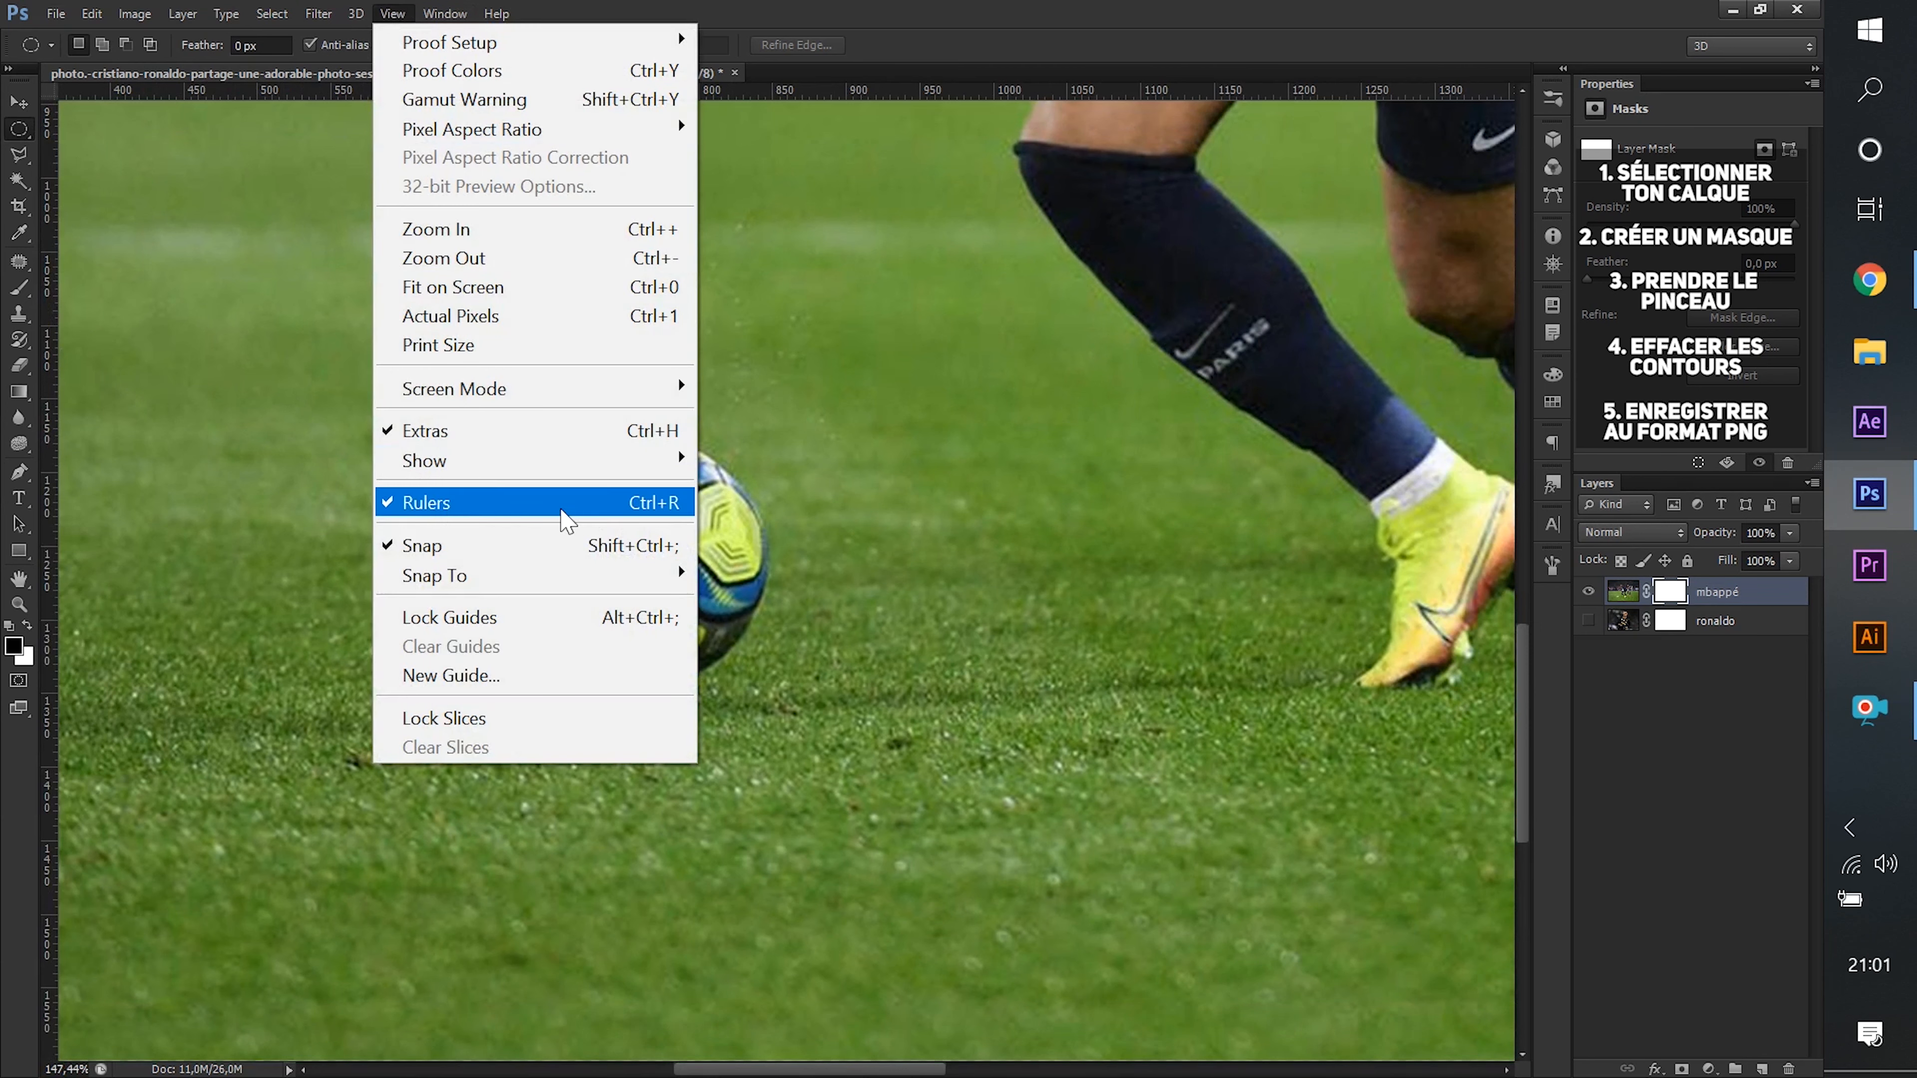
pyautogui.click(822, 480)
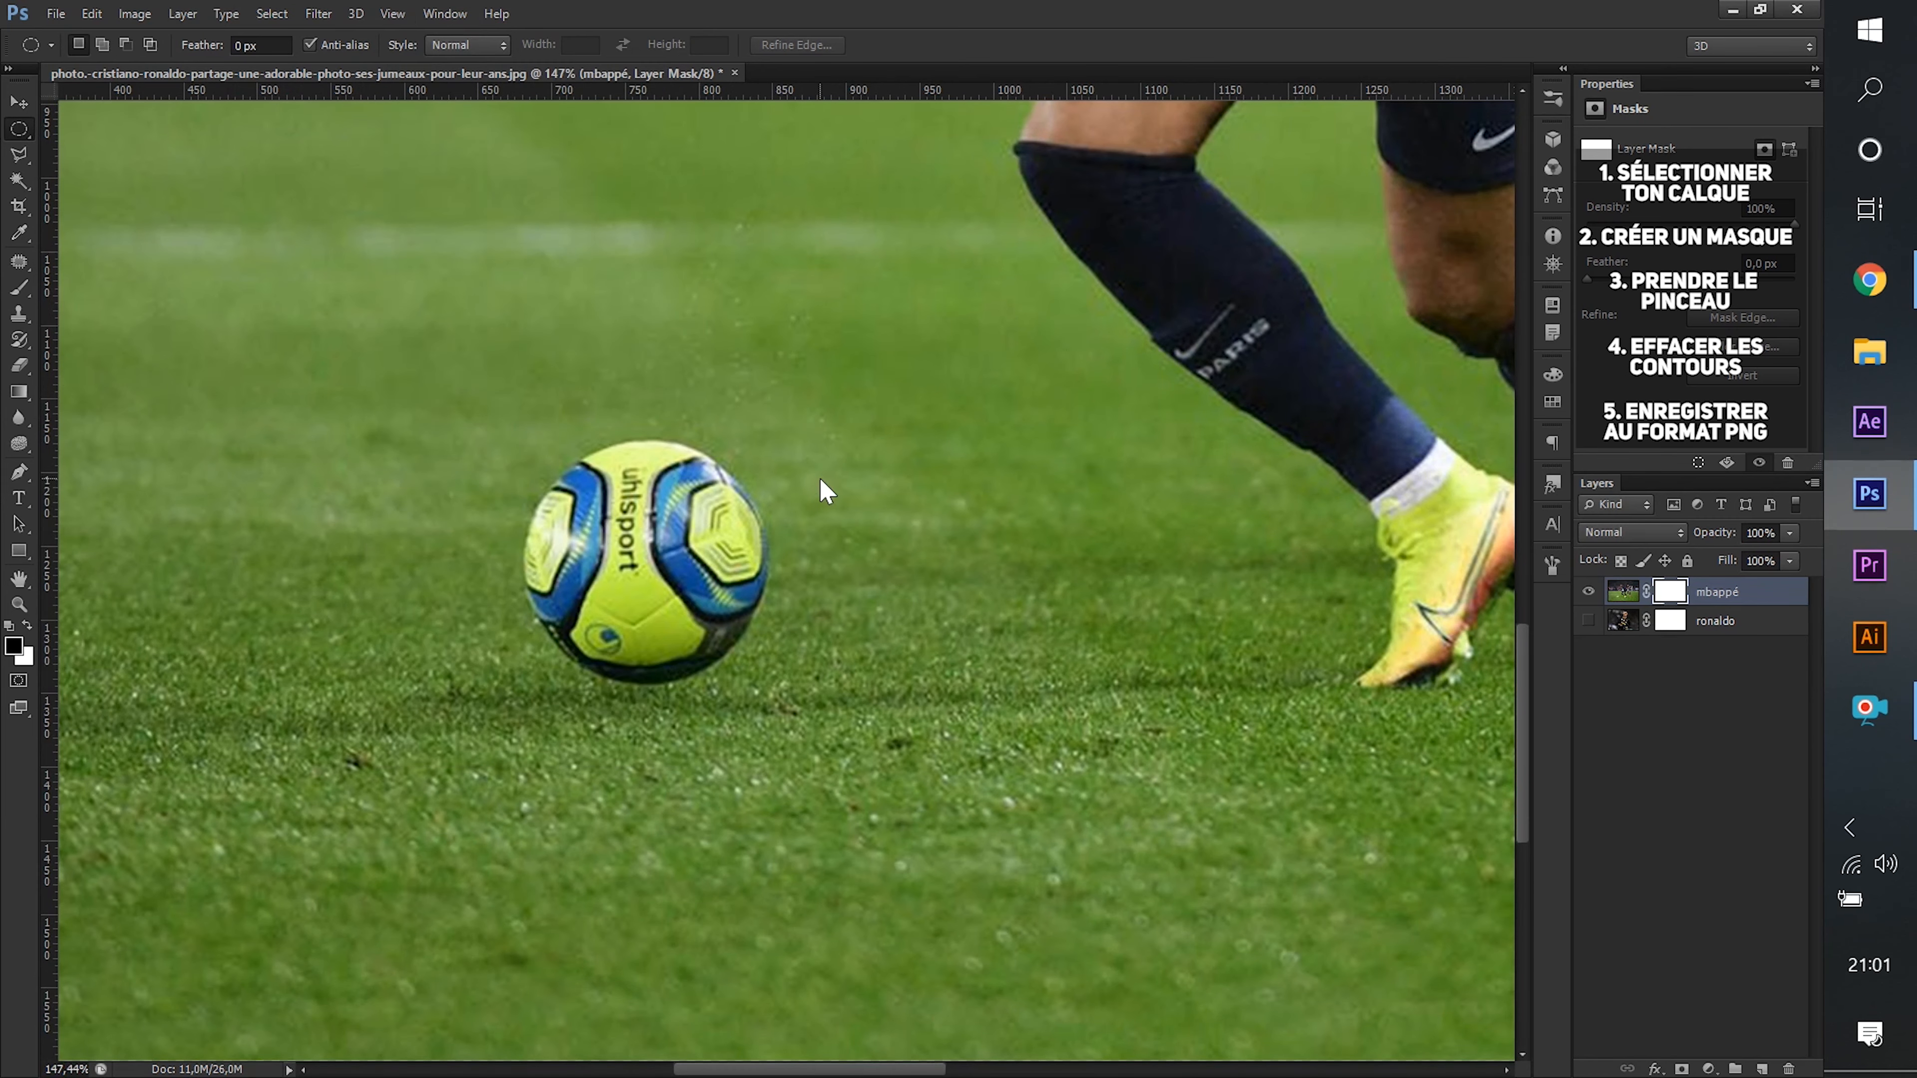
pyautogui.scroll(-7, 436, 507)
pyautogui.scroll(-3, 436, 507)
pyautogui.scroll(3, 120, 269)
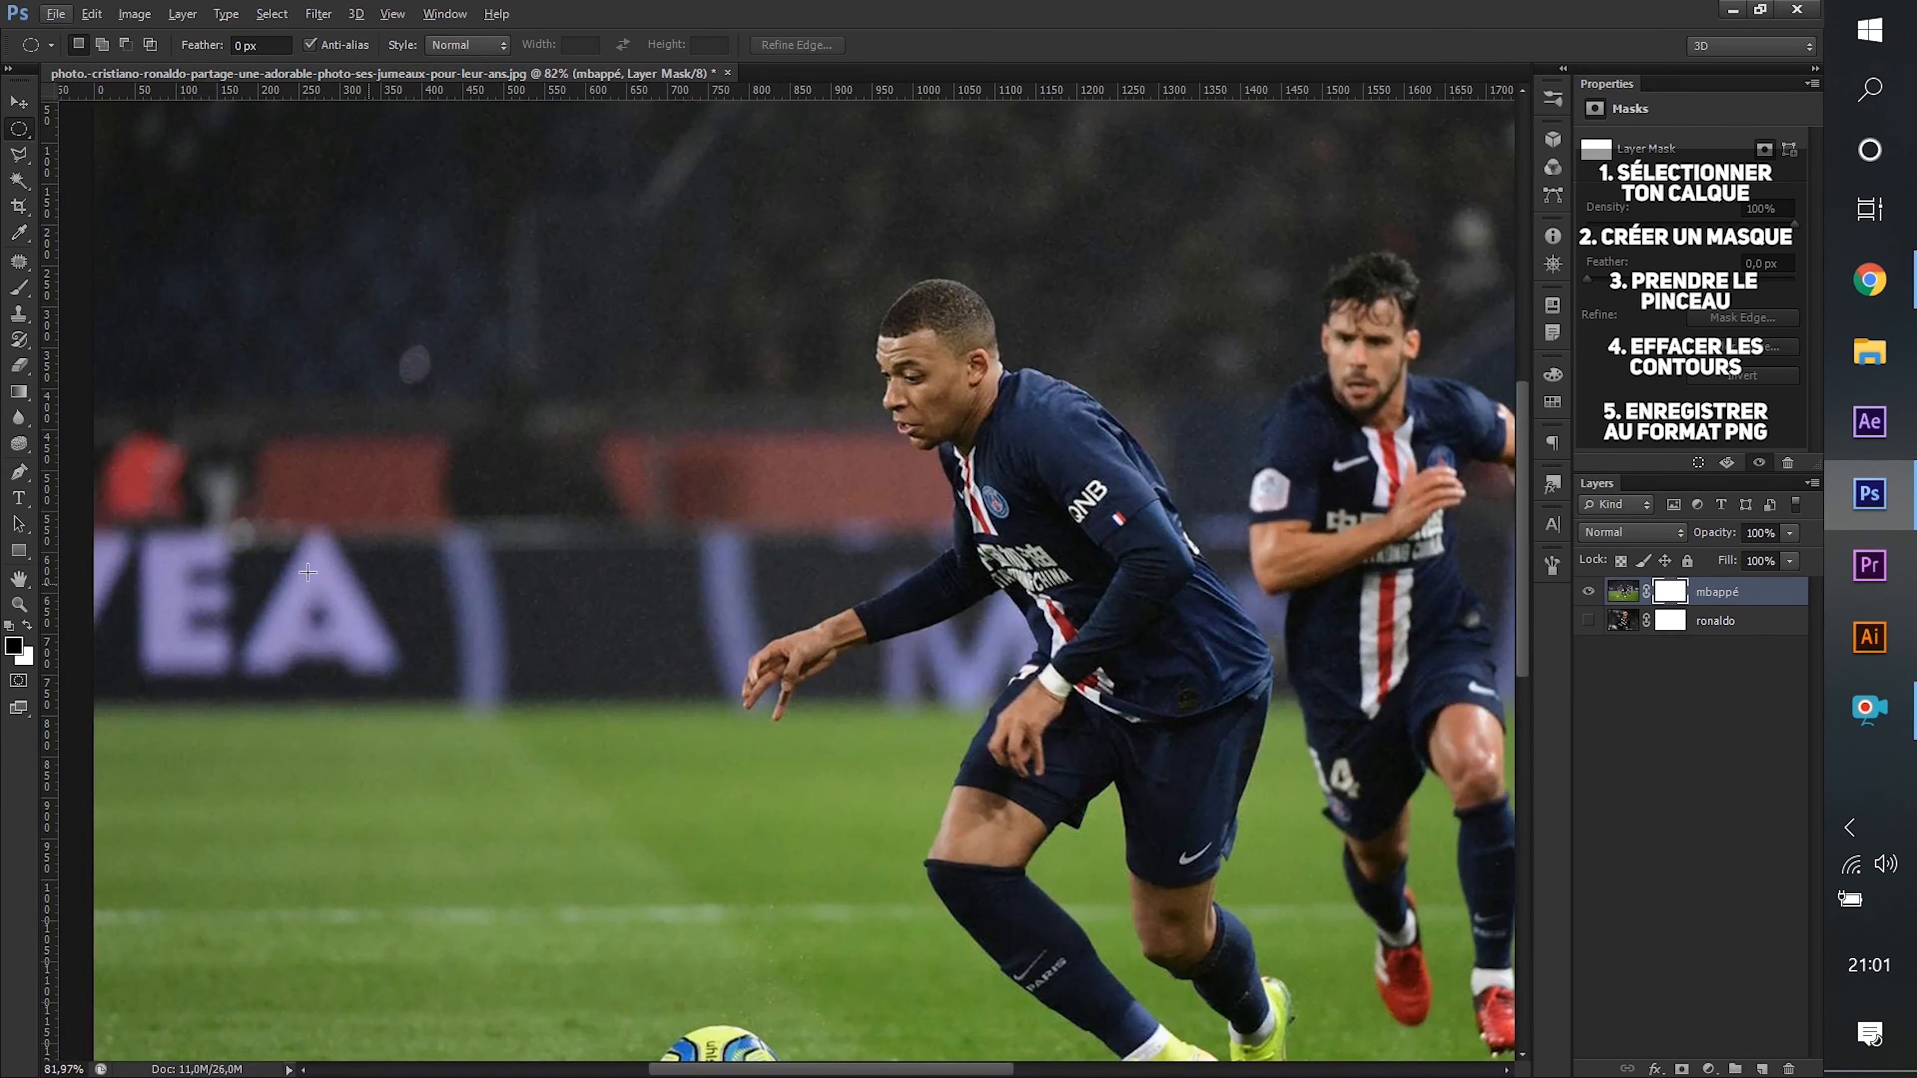
pyautogui.scroll(-2, 795, 639)
pyautogui.scroll(-2, 796, 639)
pyautogui.scroll(2, 755, 680)
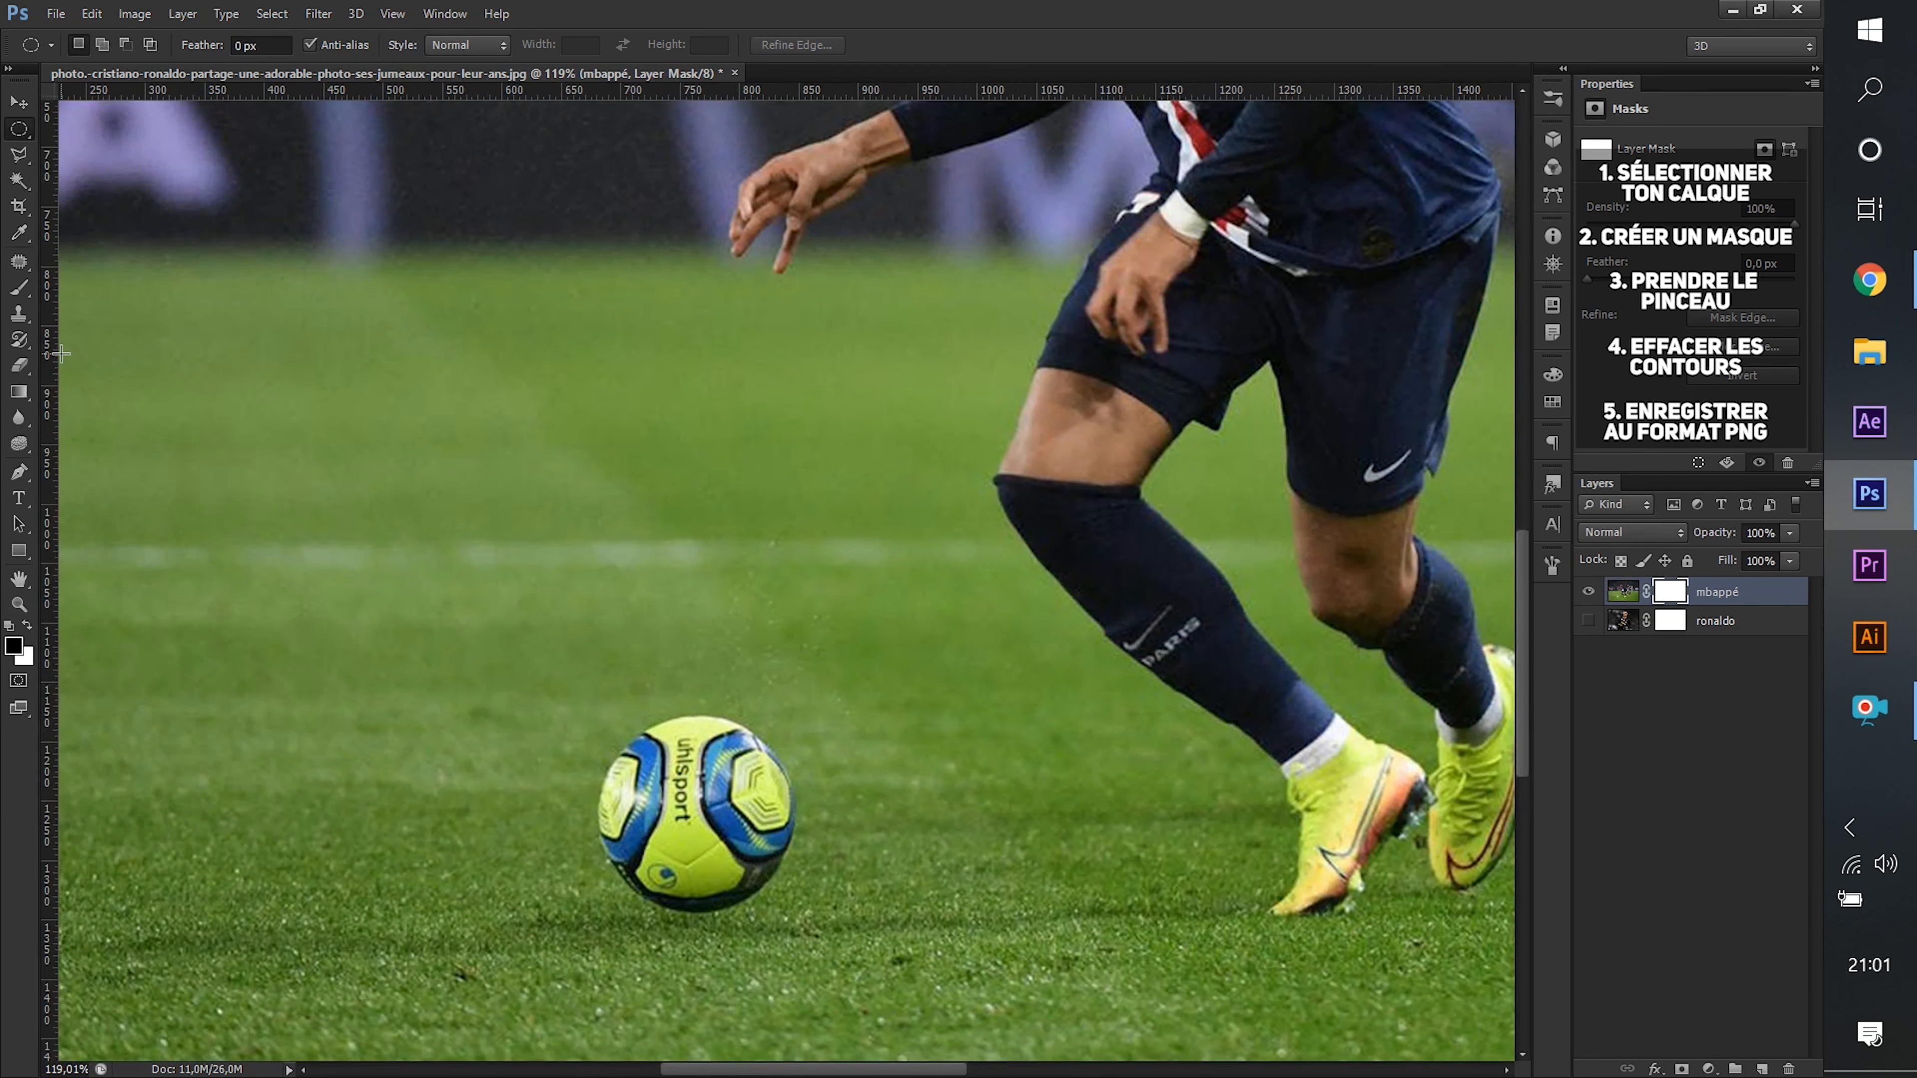
pyautogui.moveTo(57, 357); pyautogui.dragTo(599, 439)
pyautogui.moveTo(760, 98); pyautogui.dragTo(718, 715)
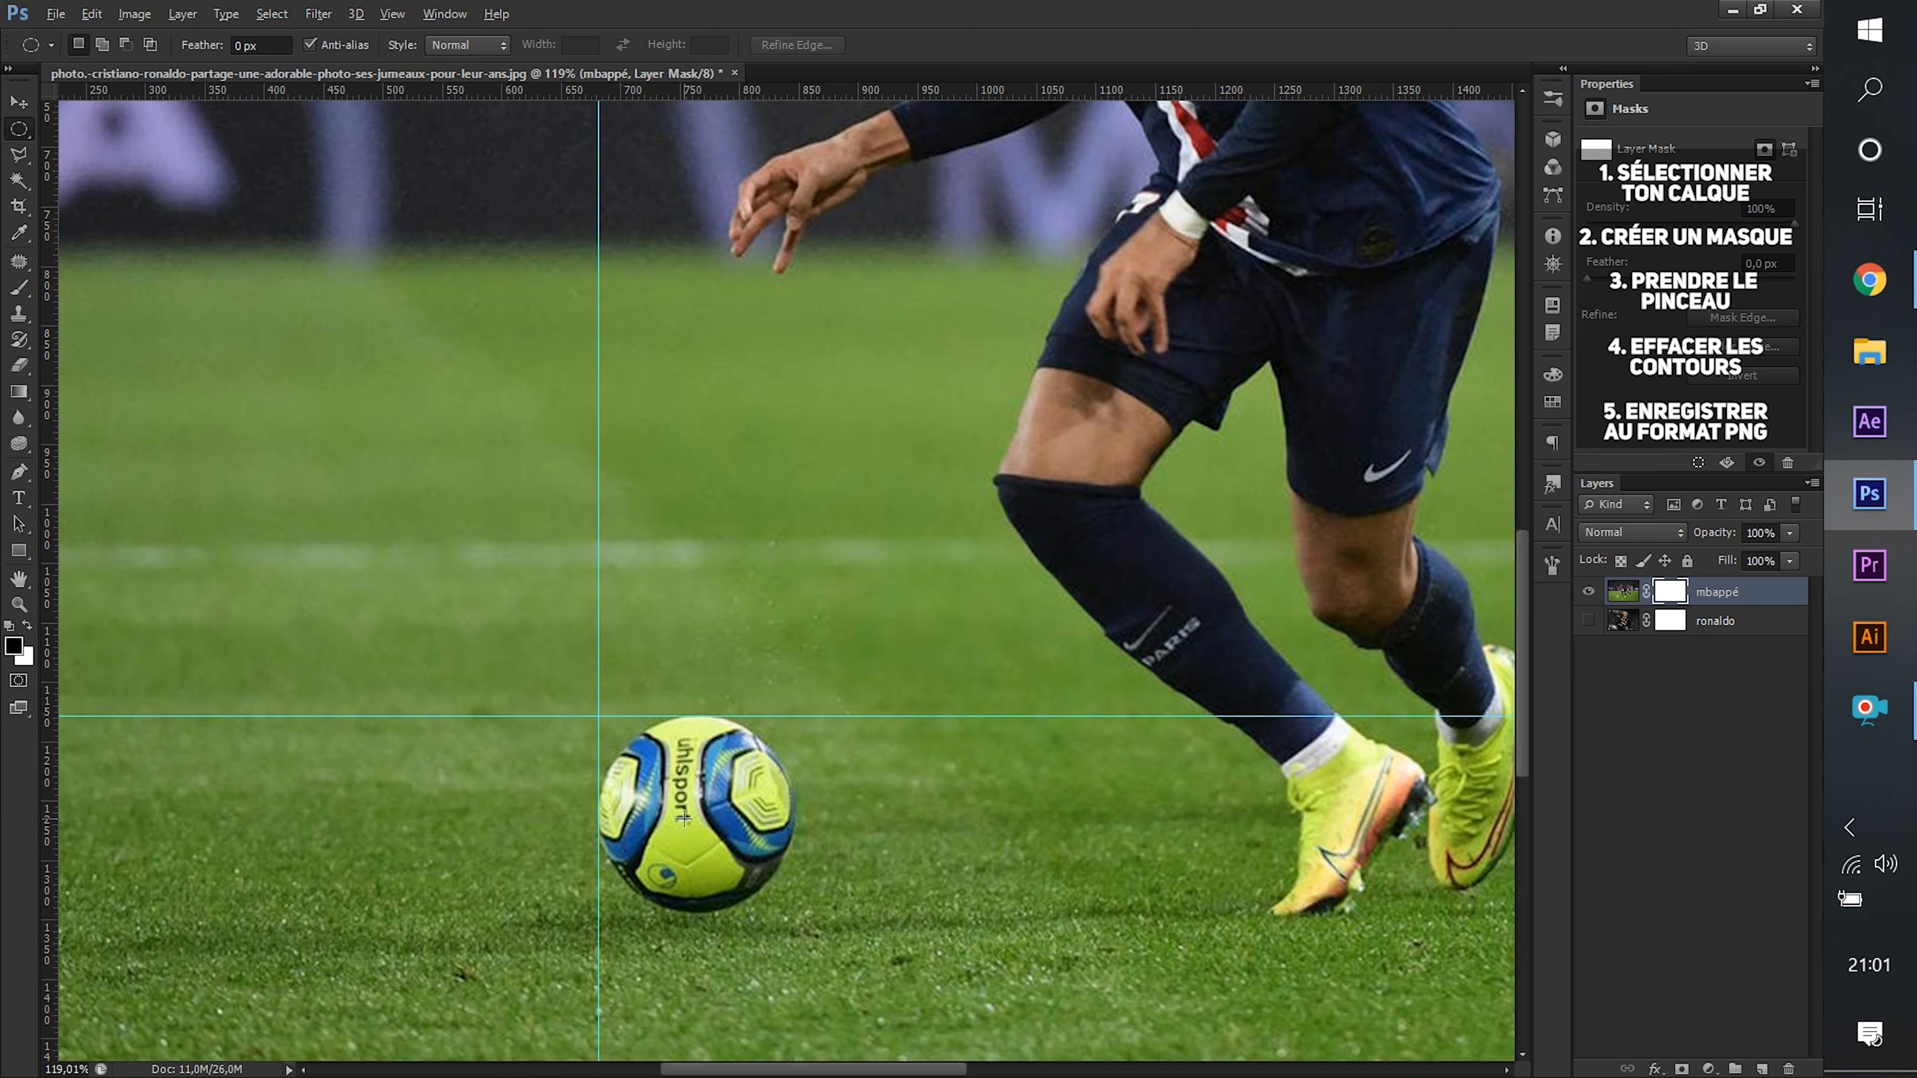
# Select the football with an elliptical marquee starting from the intersection of the two guides.
pyautogui.scroll(5, 676, 816)
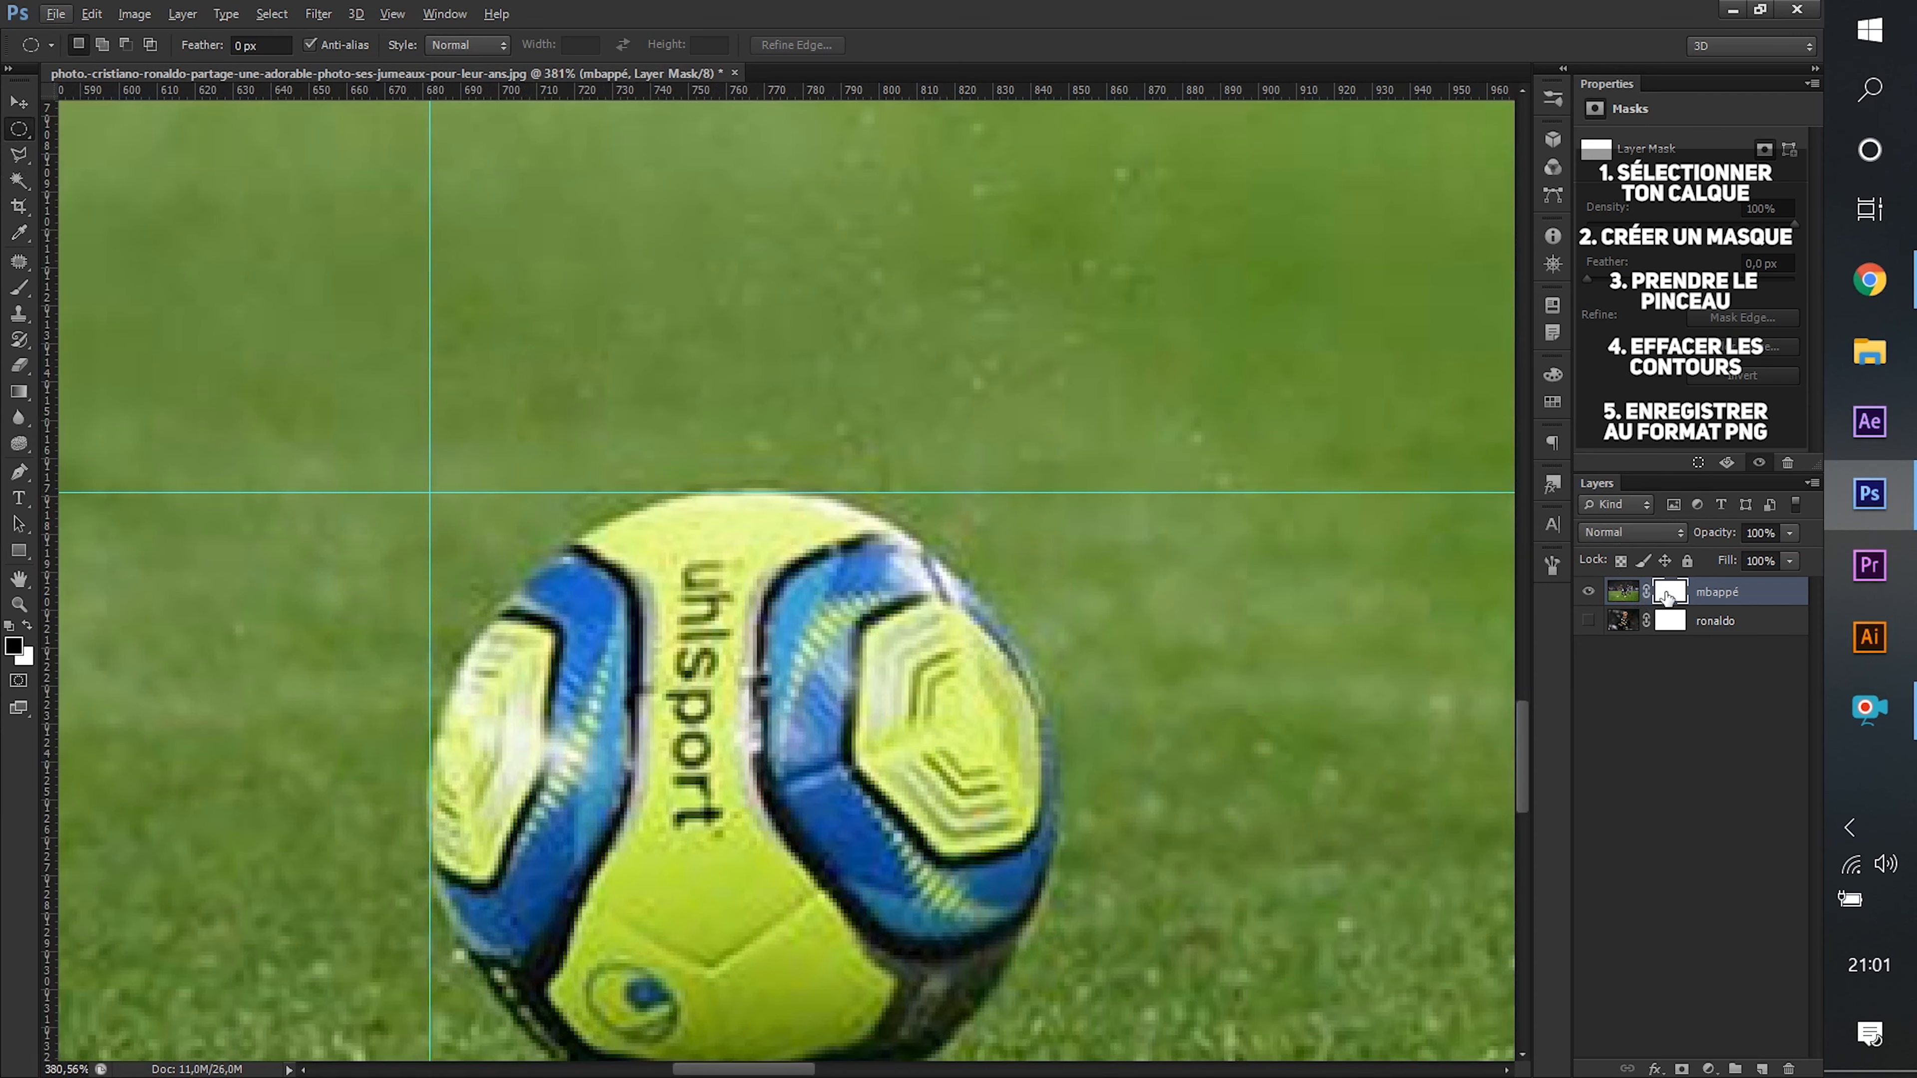
pyautogui.scroll(-3, 453, 514)
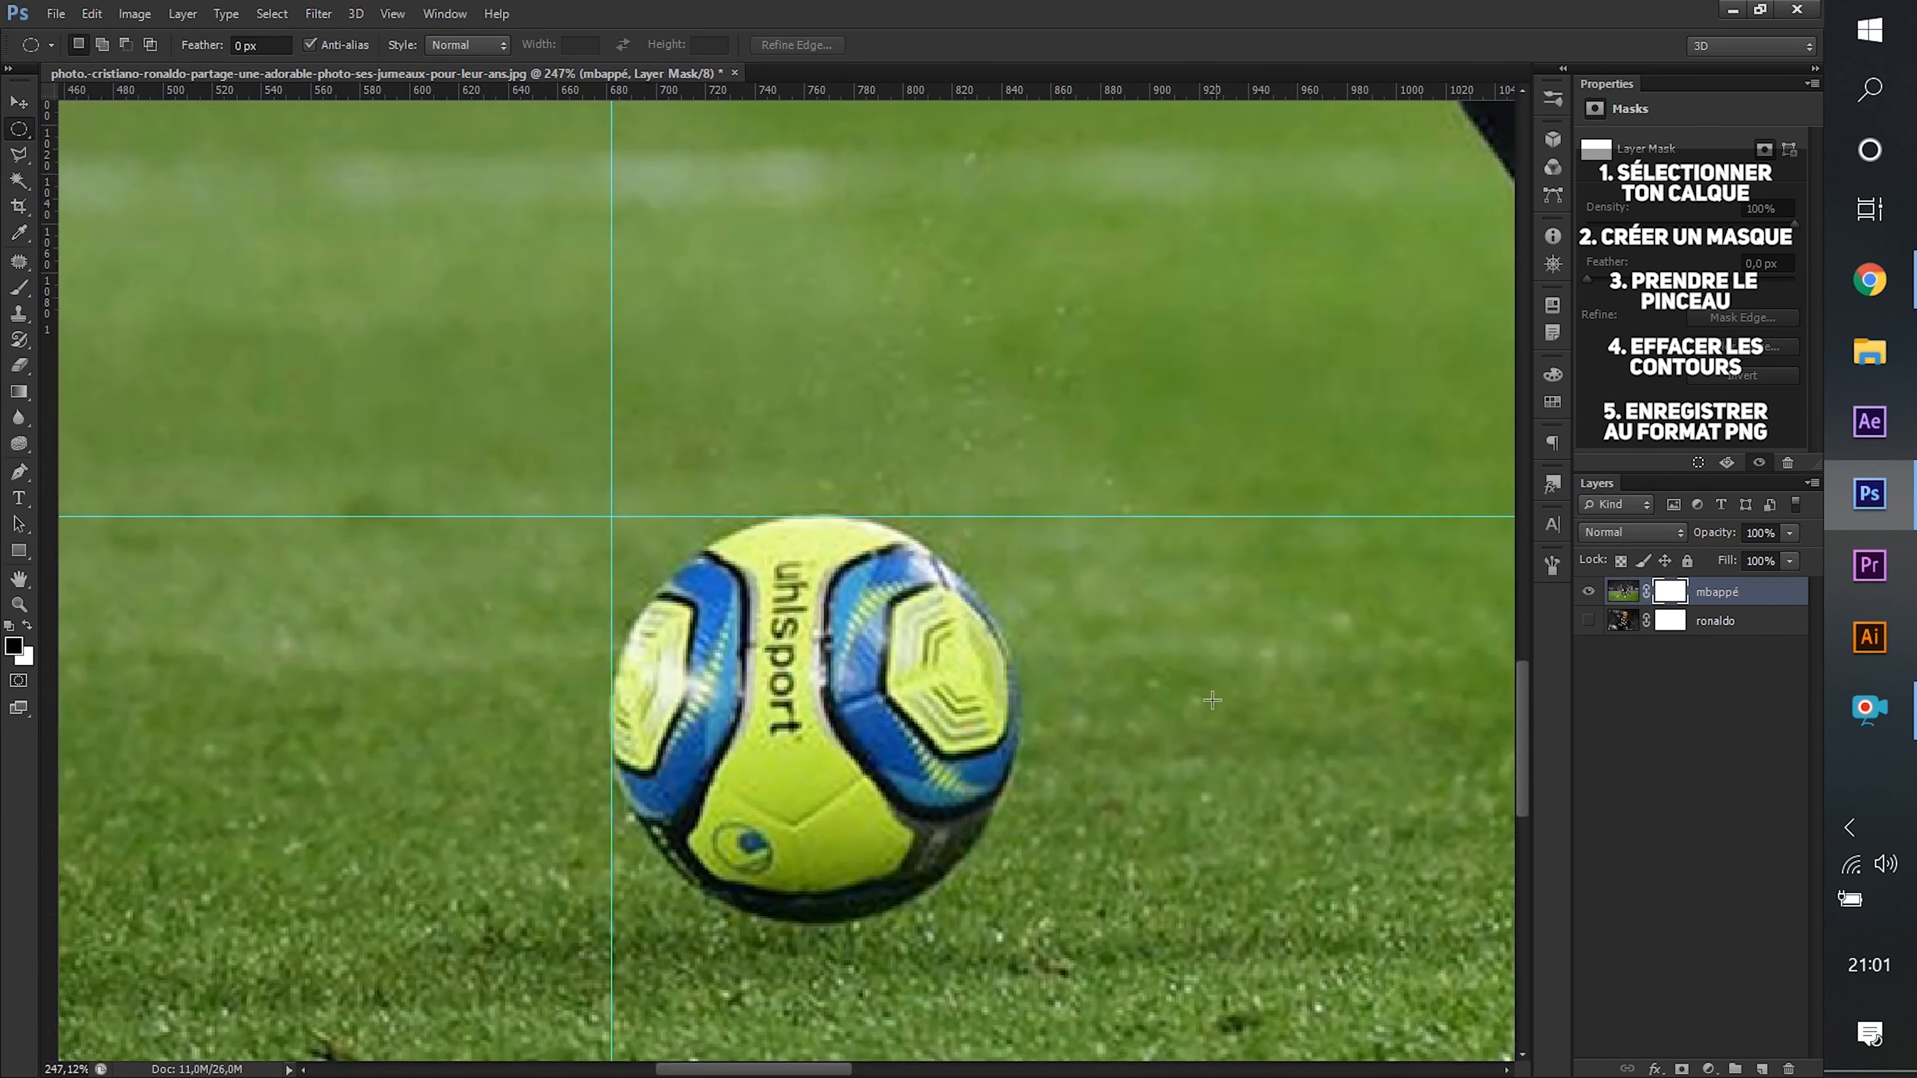
pyautogui.scroll(2, 456, 414)
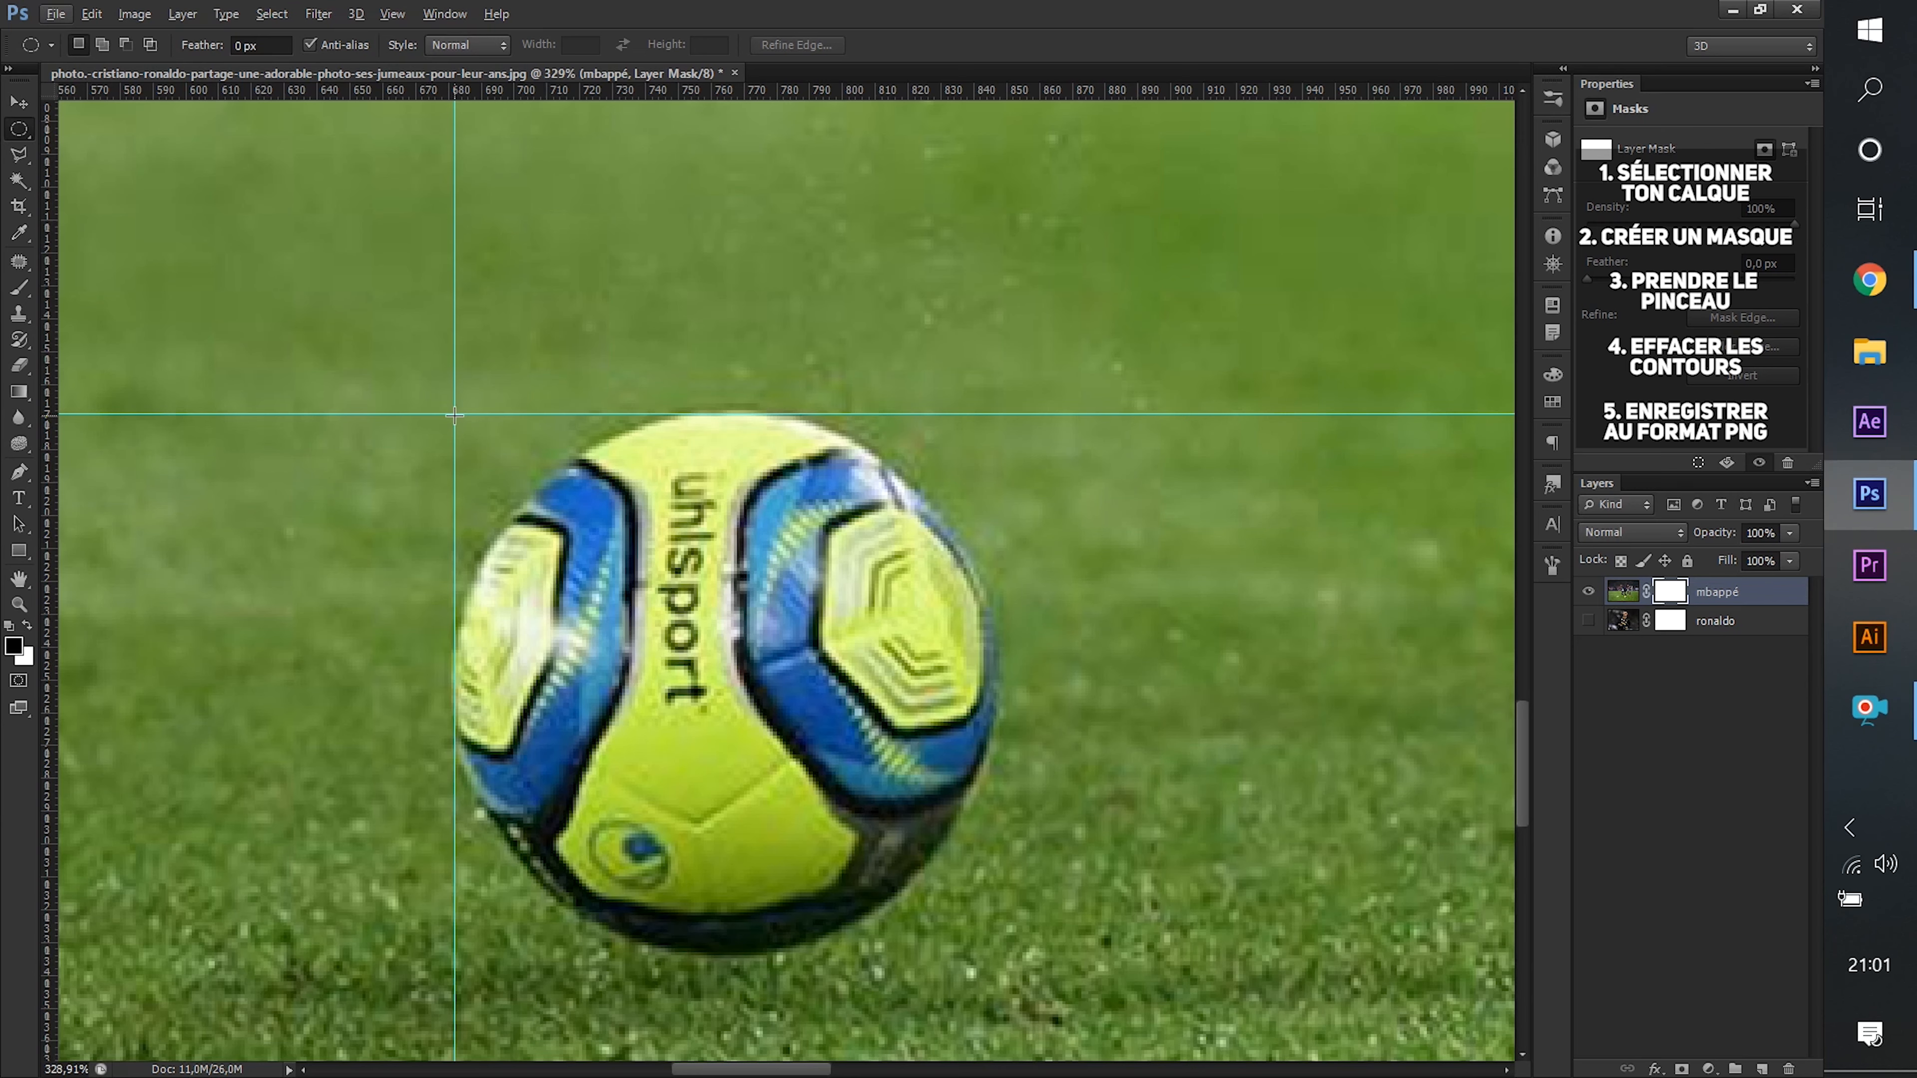
pyautogui.moveTo(454, 414); pyautogui.dragTo(1137, 955)
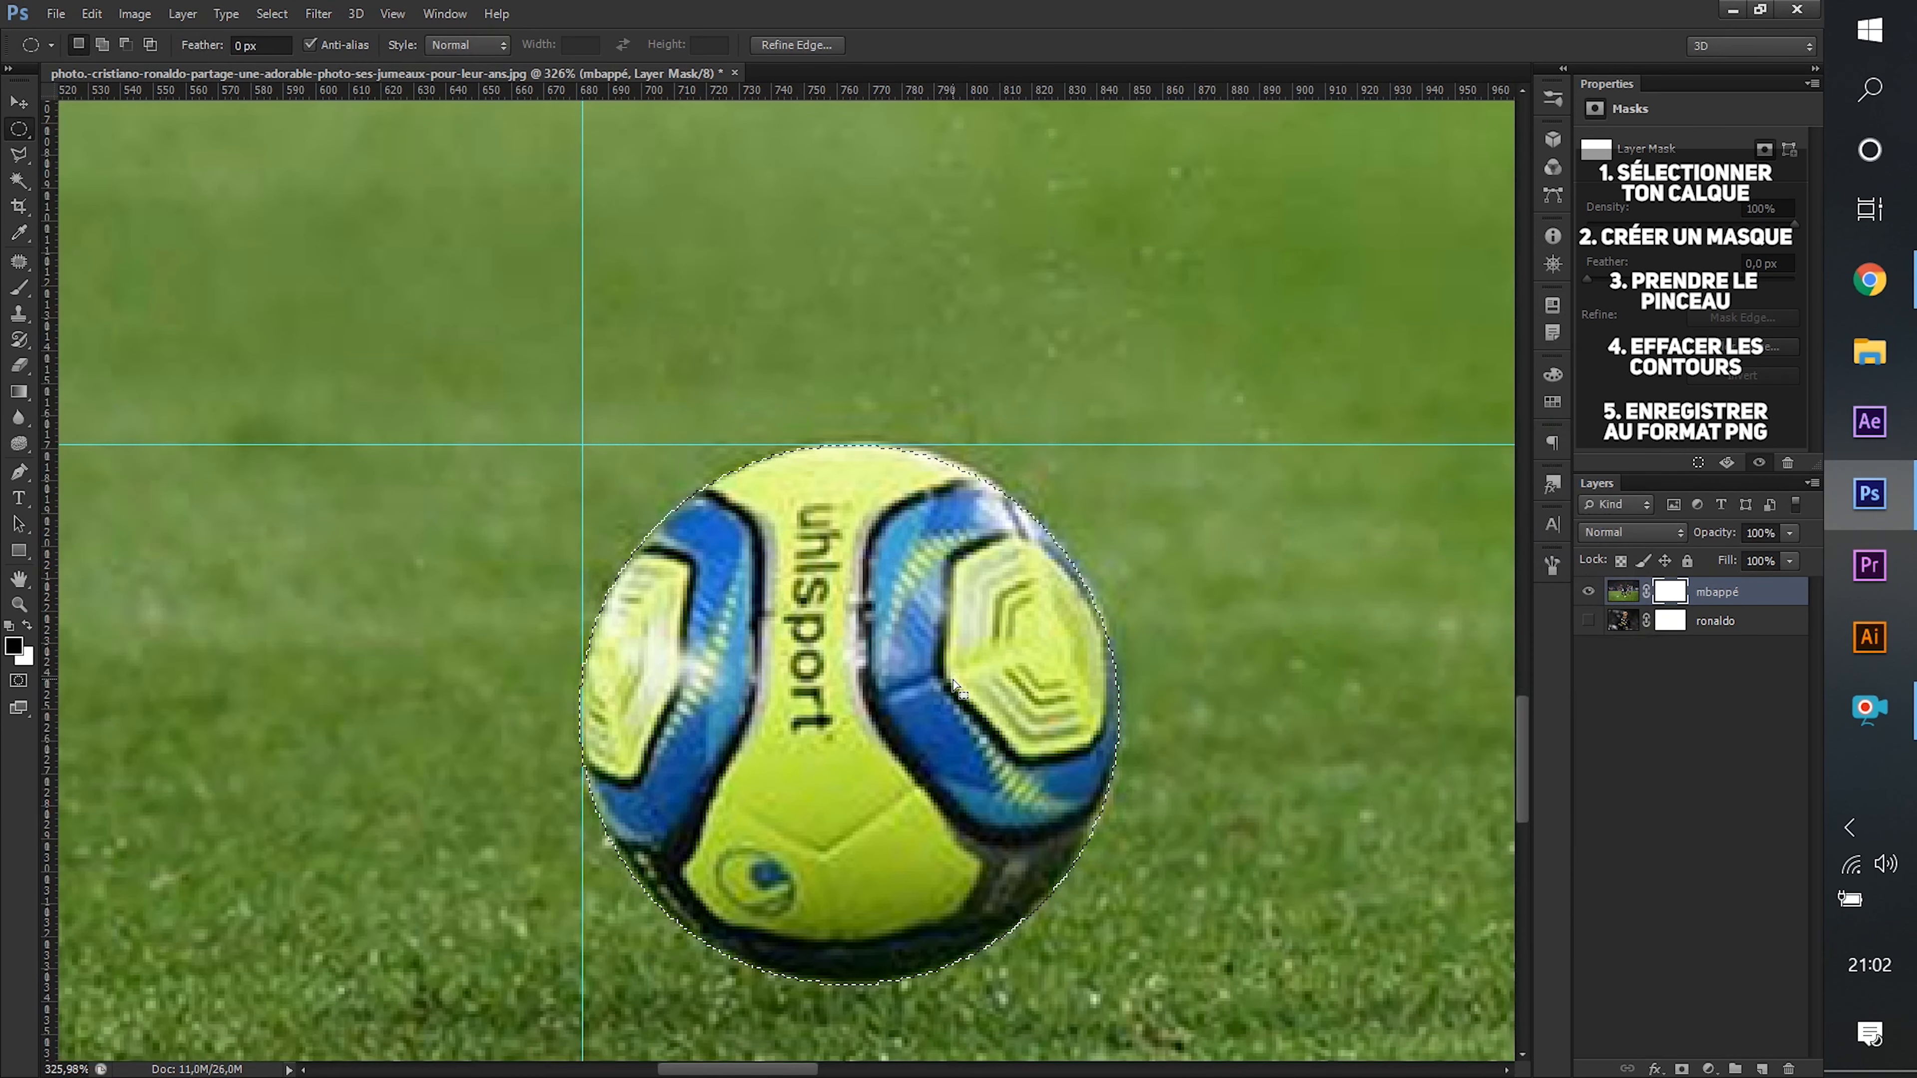
# Refine the football selection's edge with Smooth 2, Feather 1.2 px, Contrast 65% and Shift Edge -36%, output to a selection.
pyautogui.scroll(1, 938, 902)
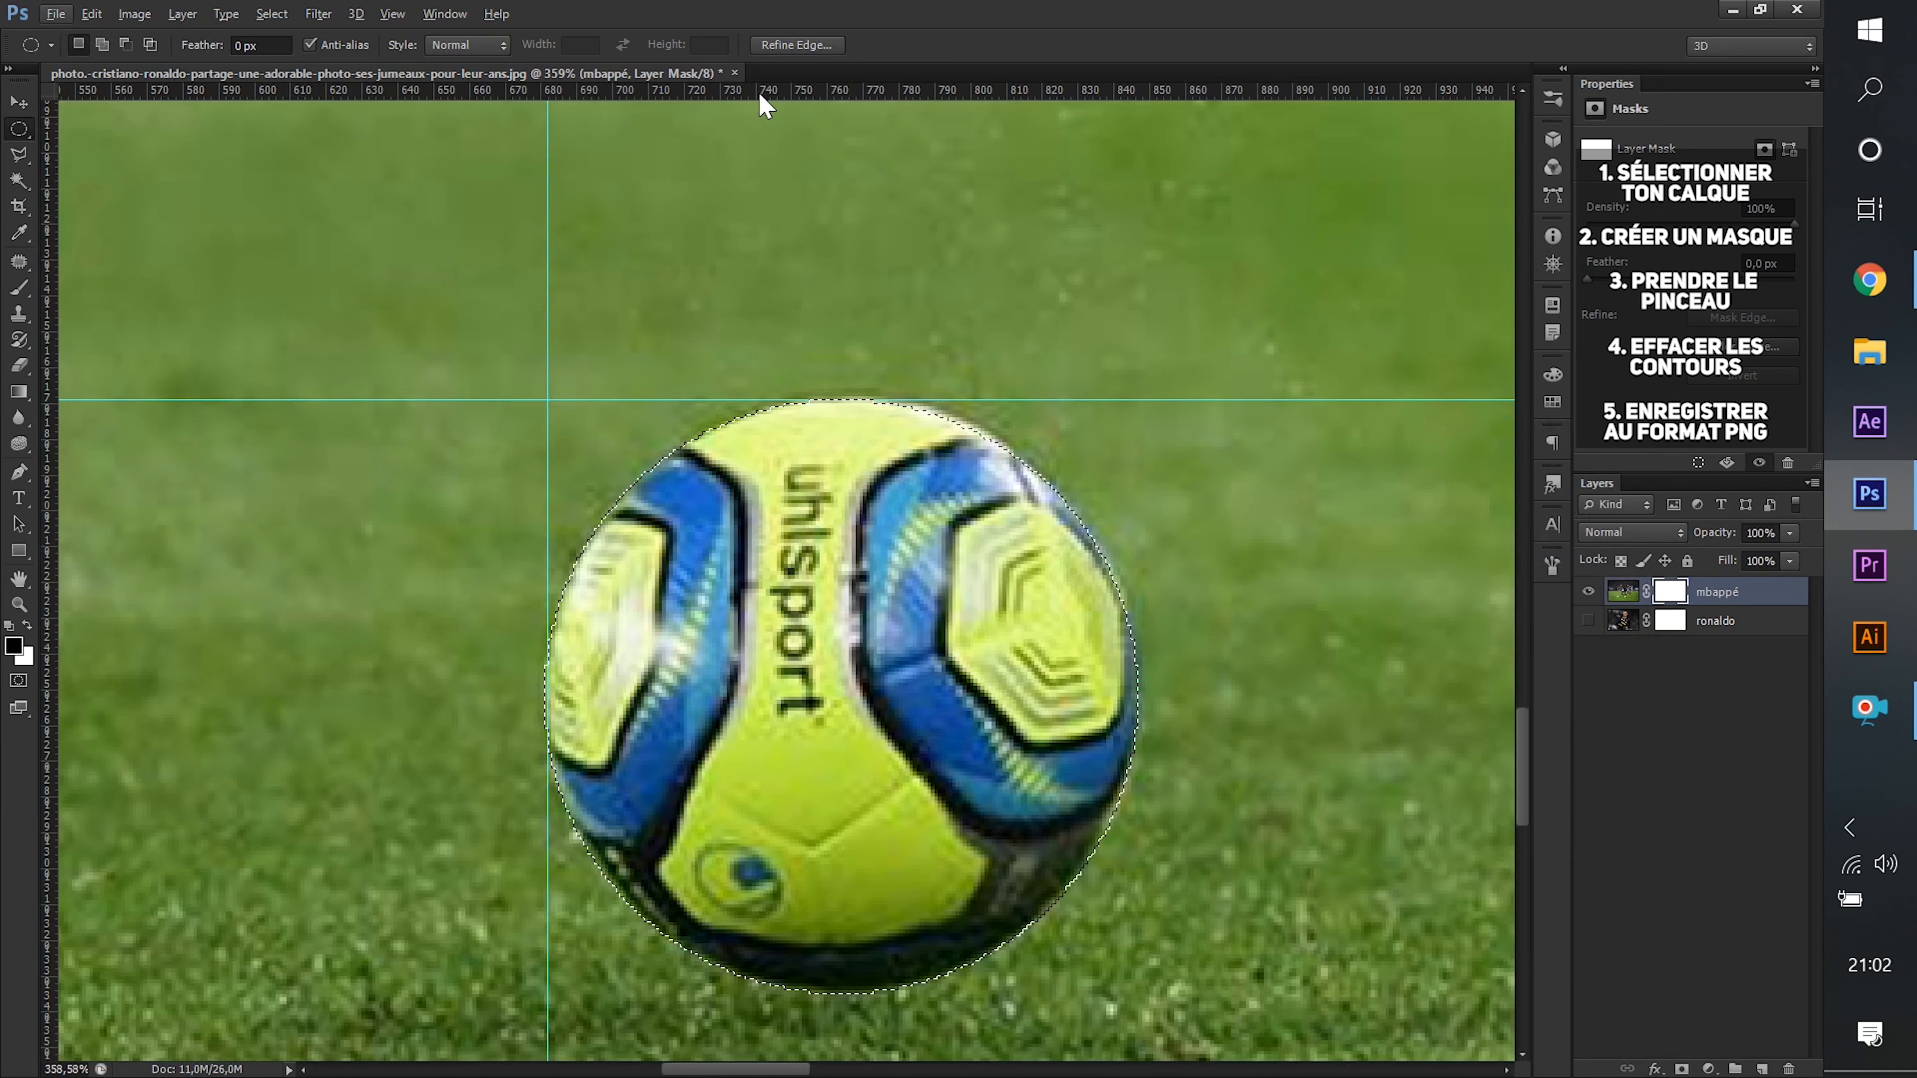
pyautogui.click(806, 47)
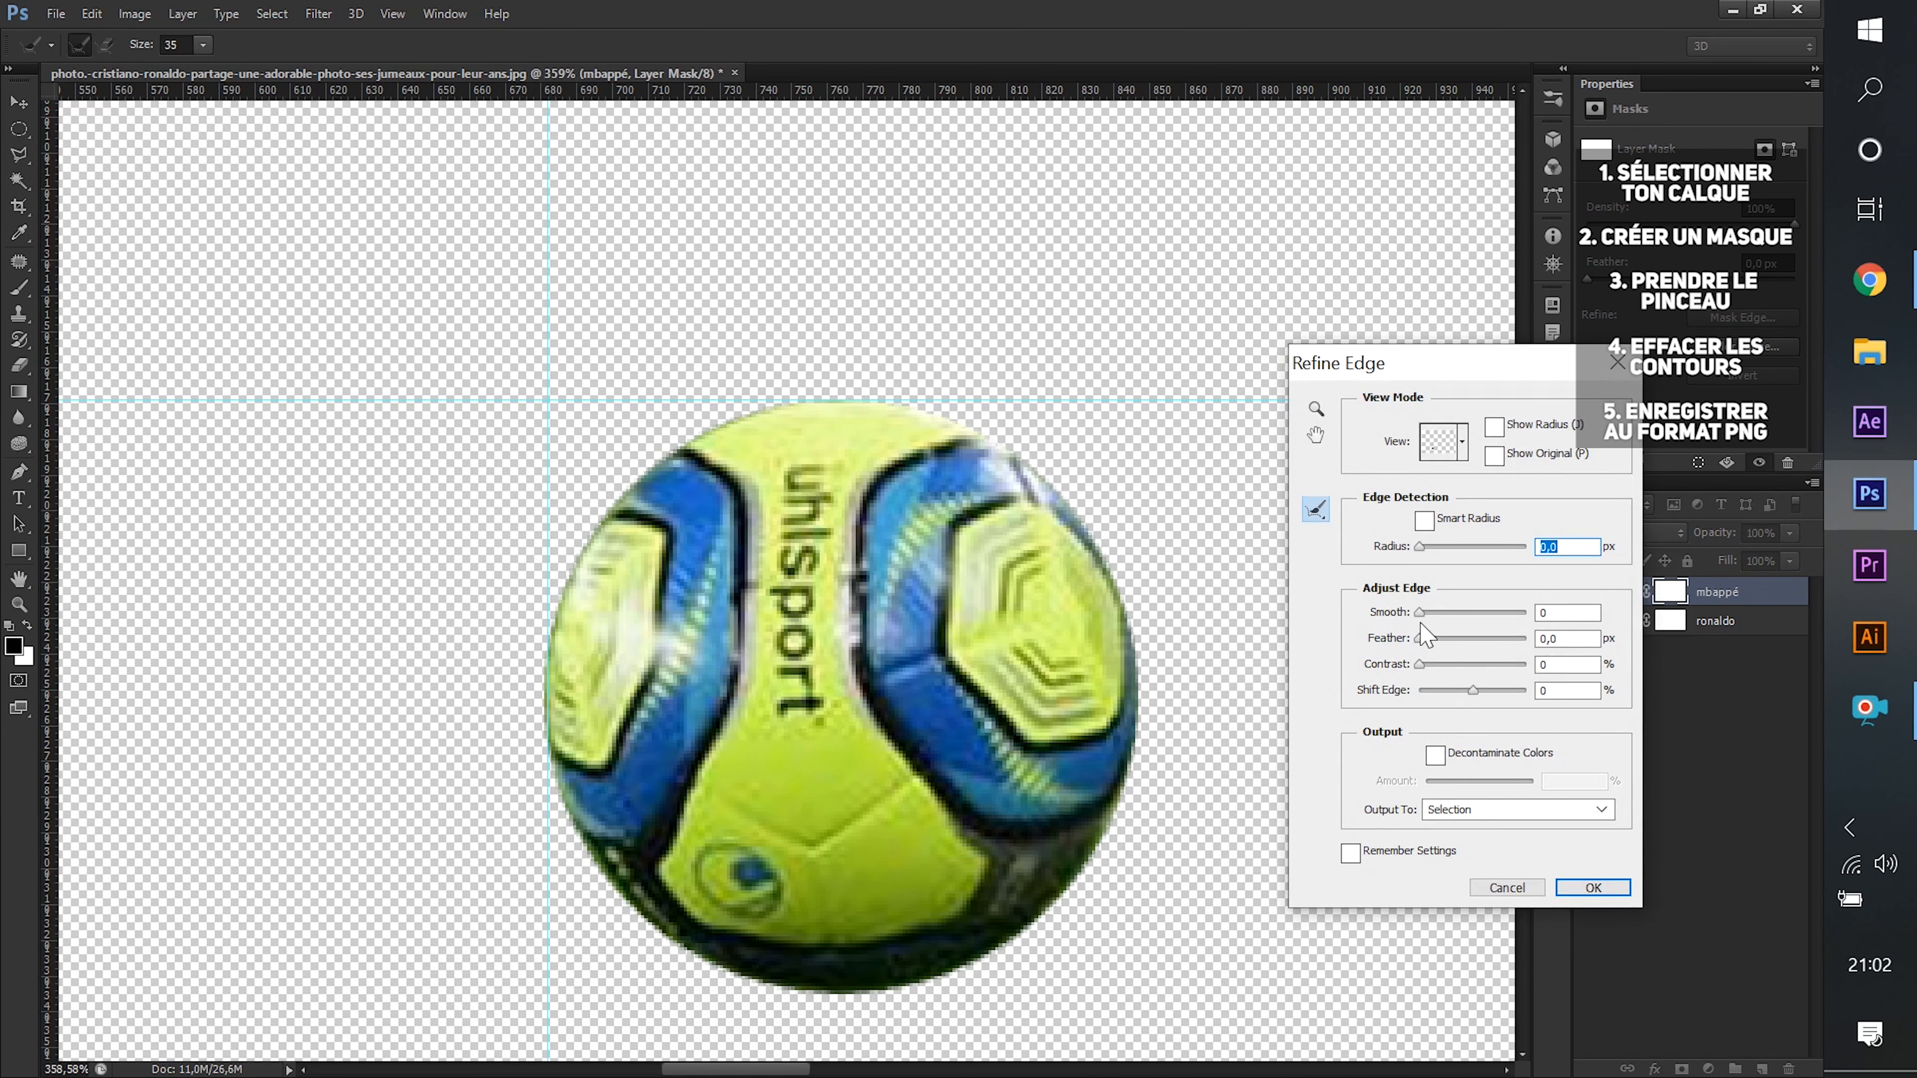
pyautogui.moveTo(1420, 615)
pyautogui.mouseDown()
pyautogui.moveTo(1539, 616)
pyautogui.moveTo(1404, 617)
pyautogui.mouseUp()
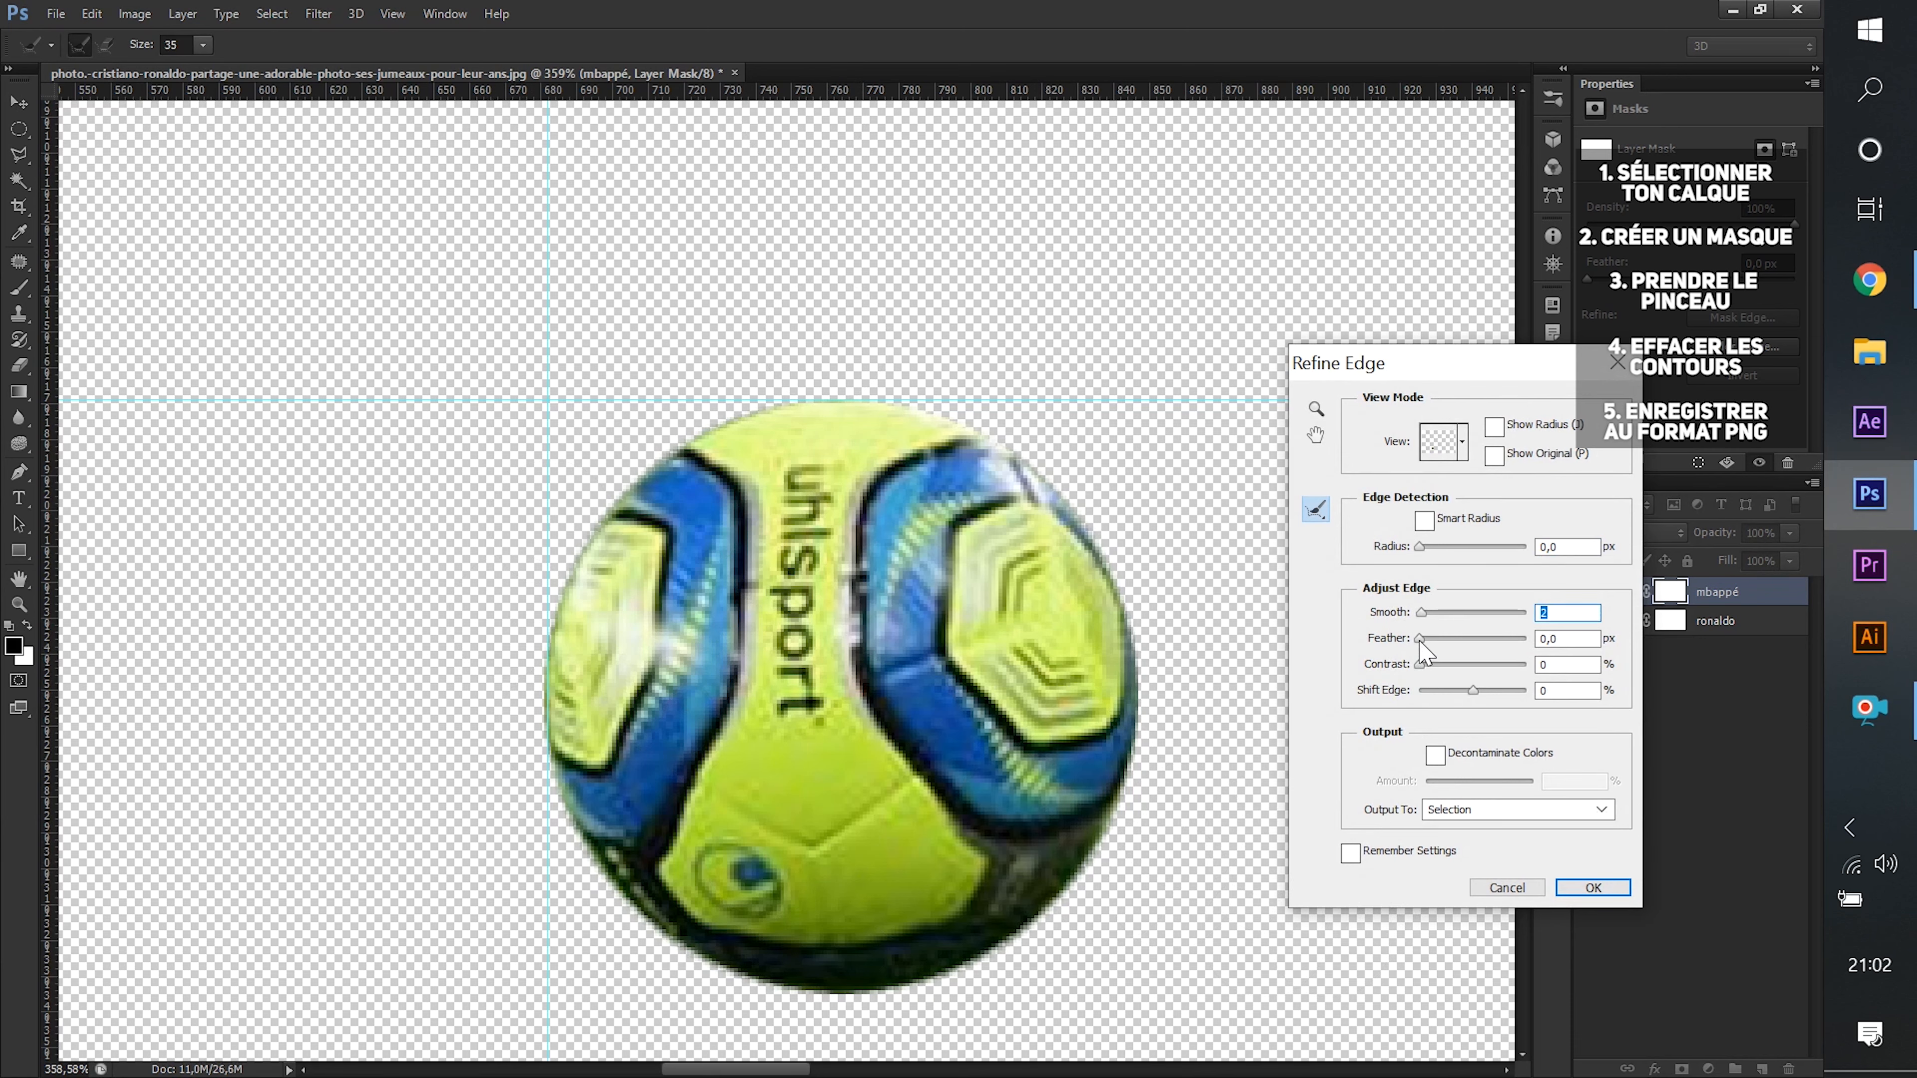
pyautogui.press('Tab')
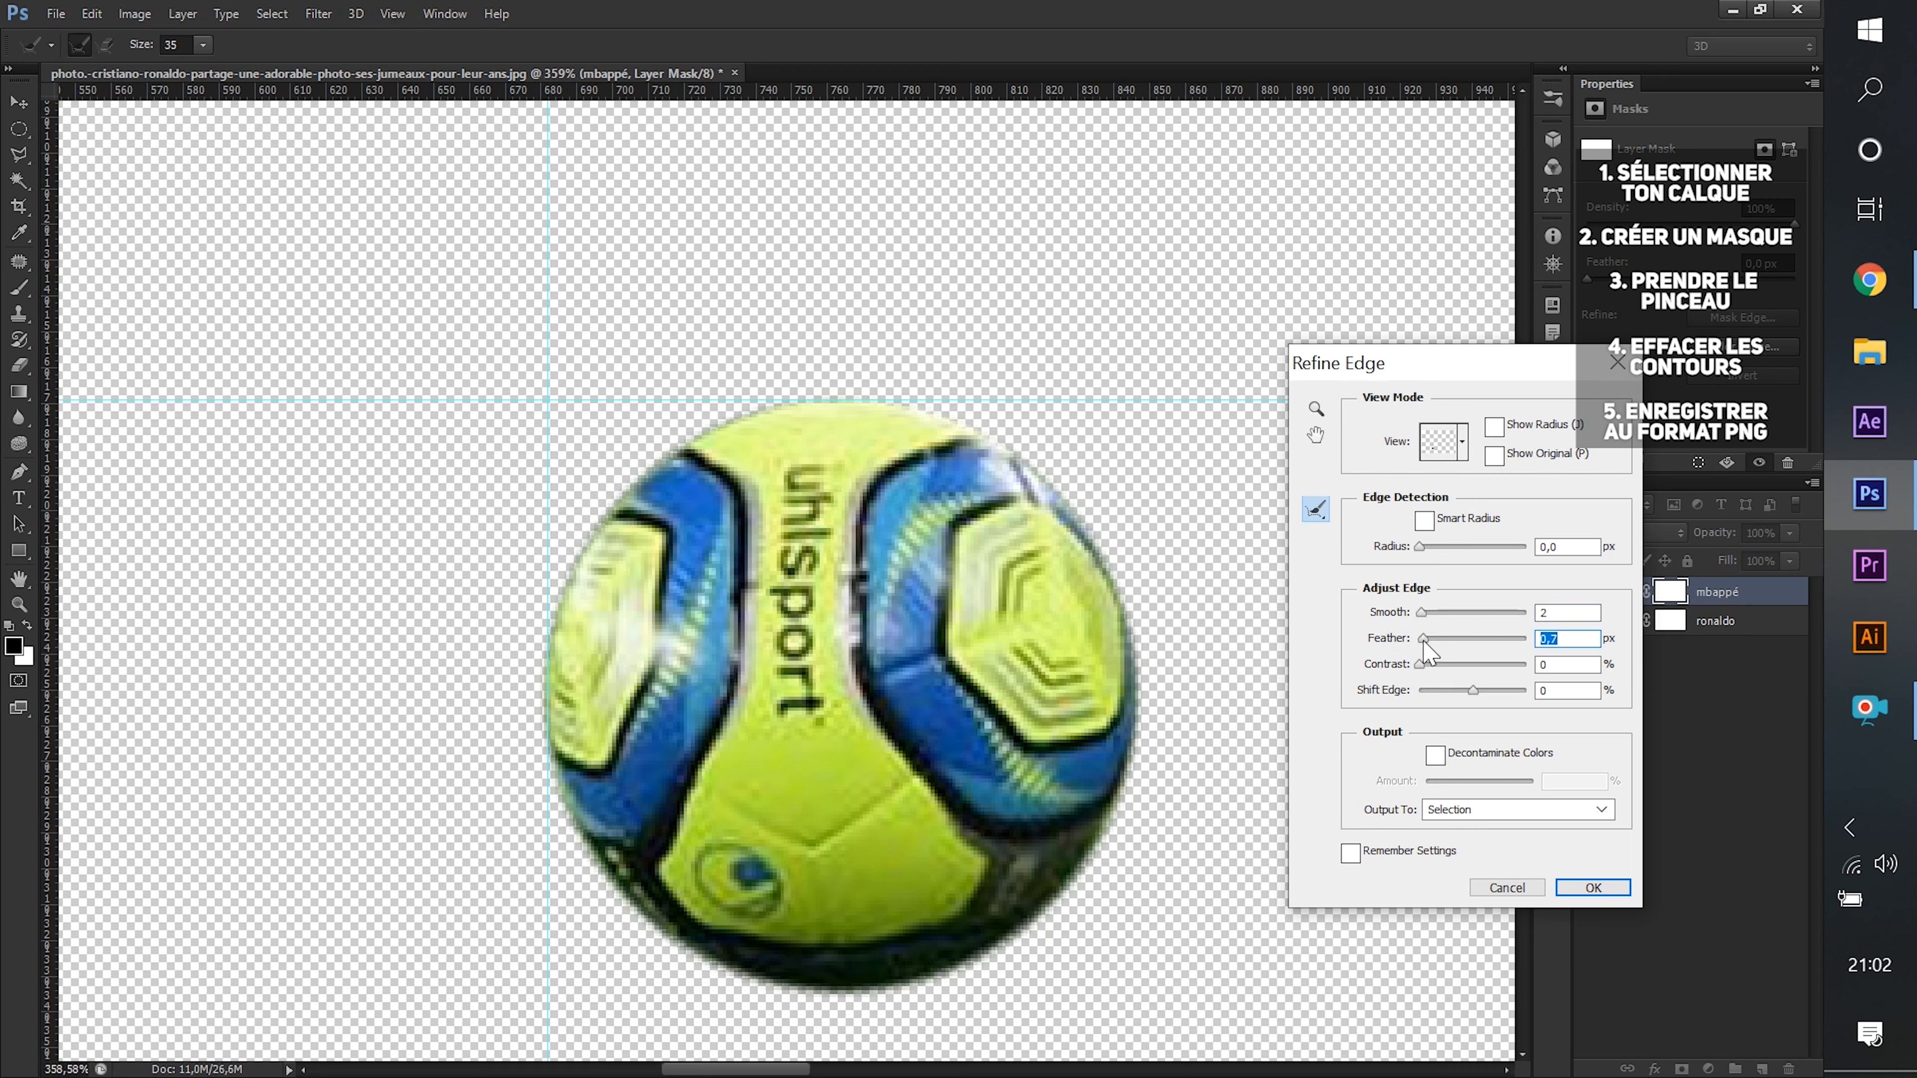
pyautogui.moveTo(1426, 642); pyautogui.dragTo(1428, 644)
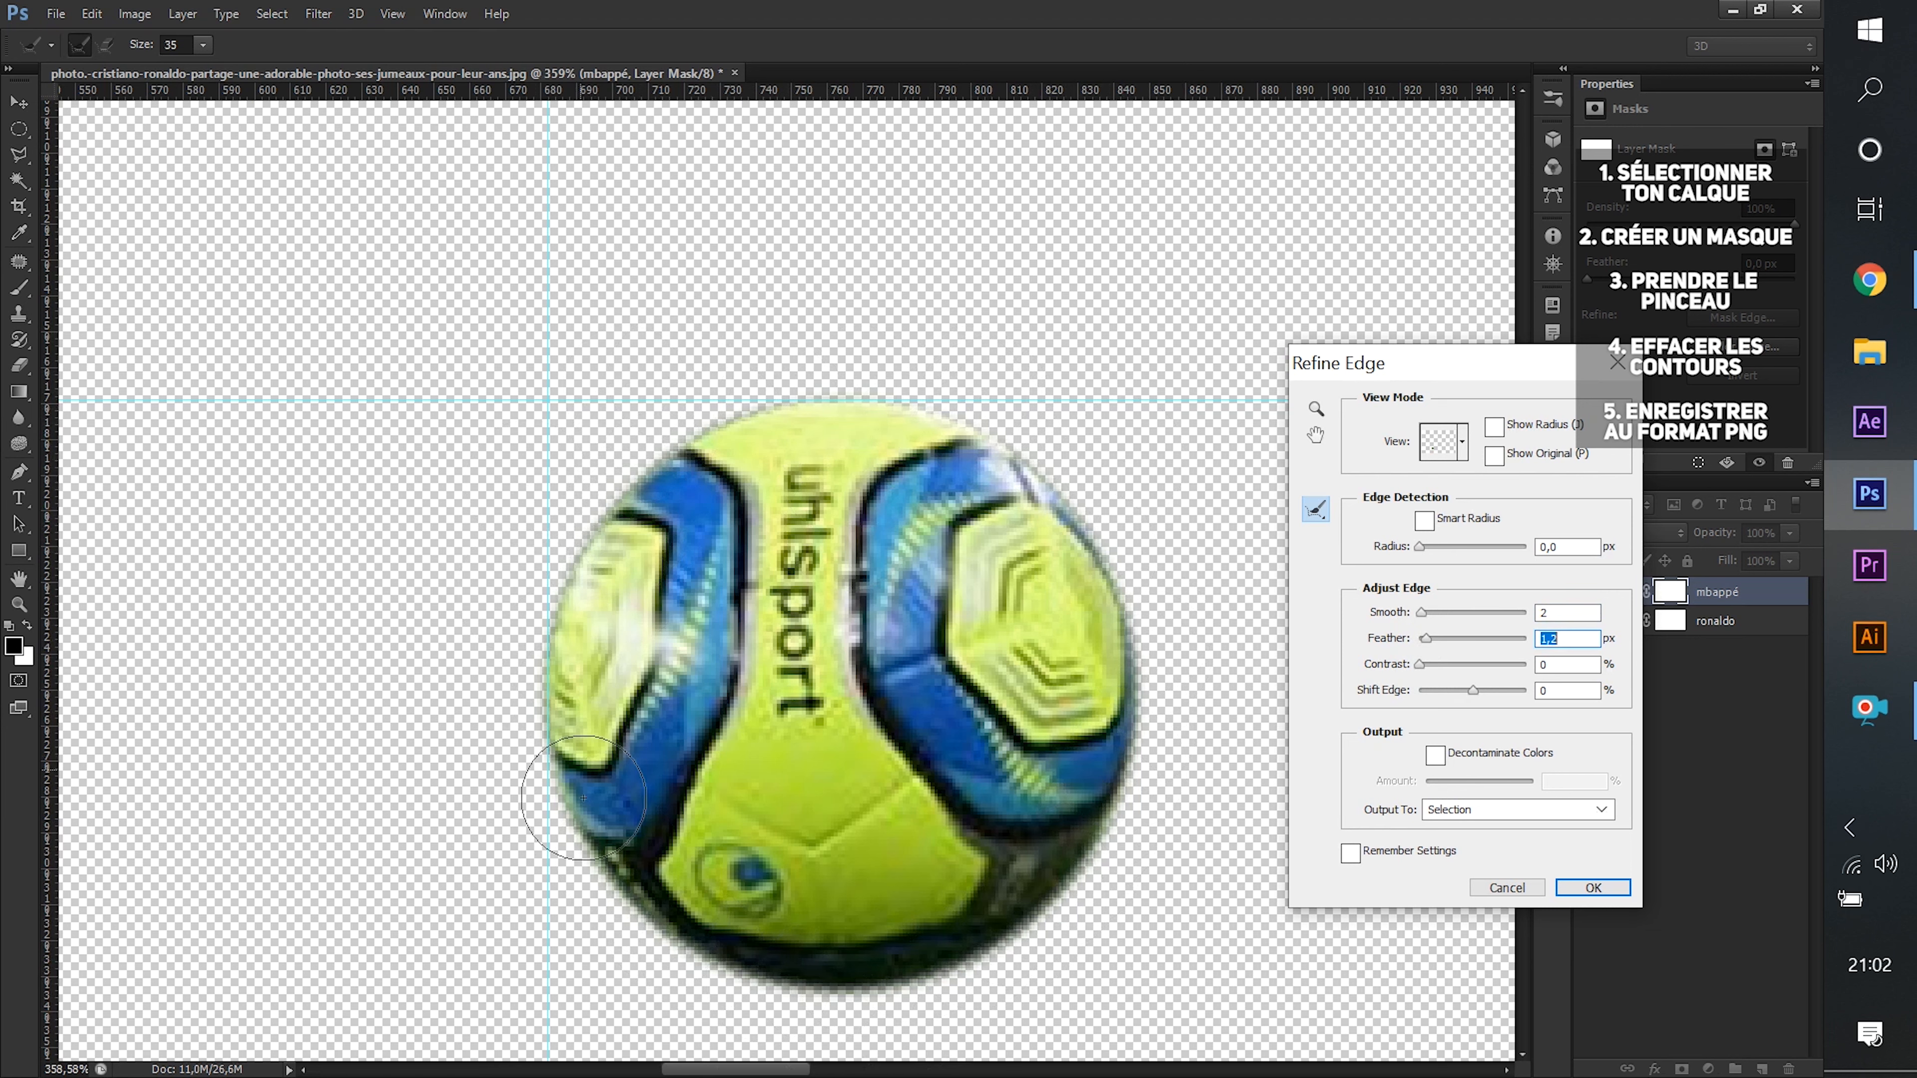
pyautogui.moveTo(1420, 665); pyautogui.dragTo(1490, 665)
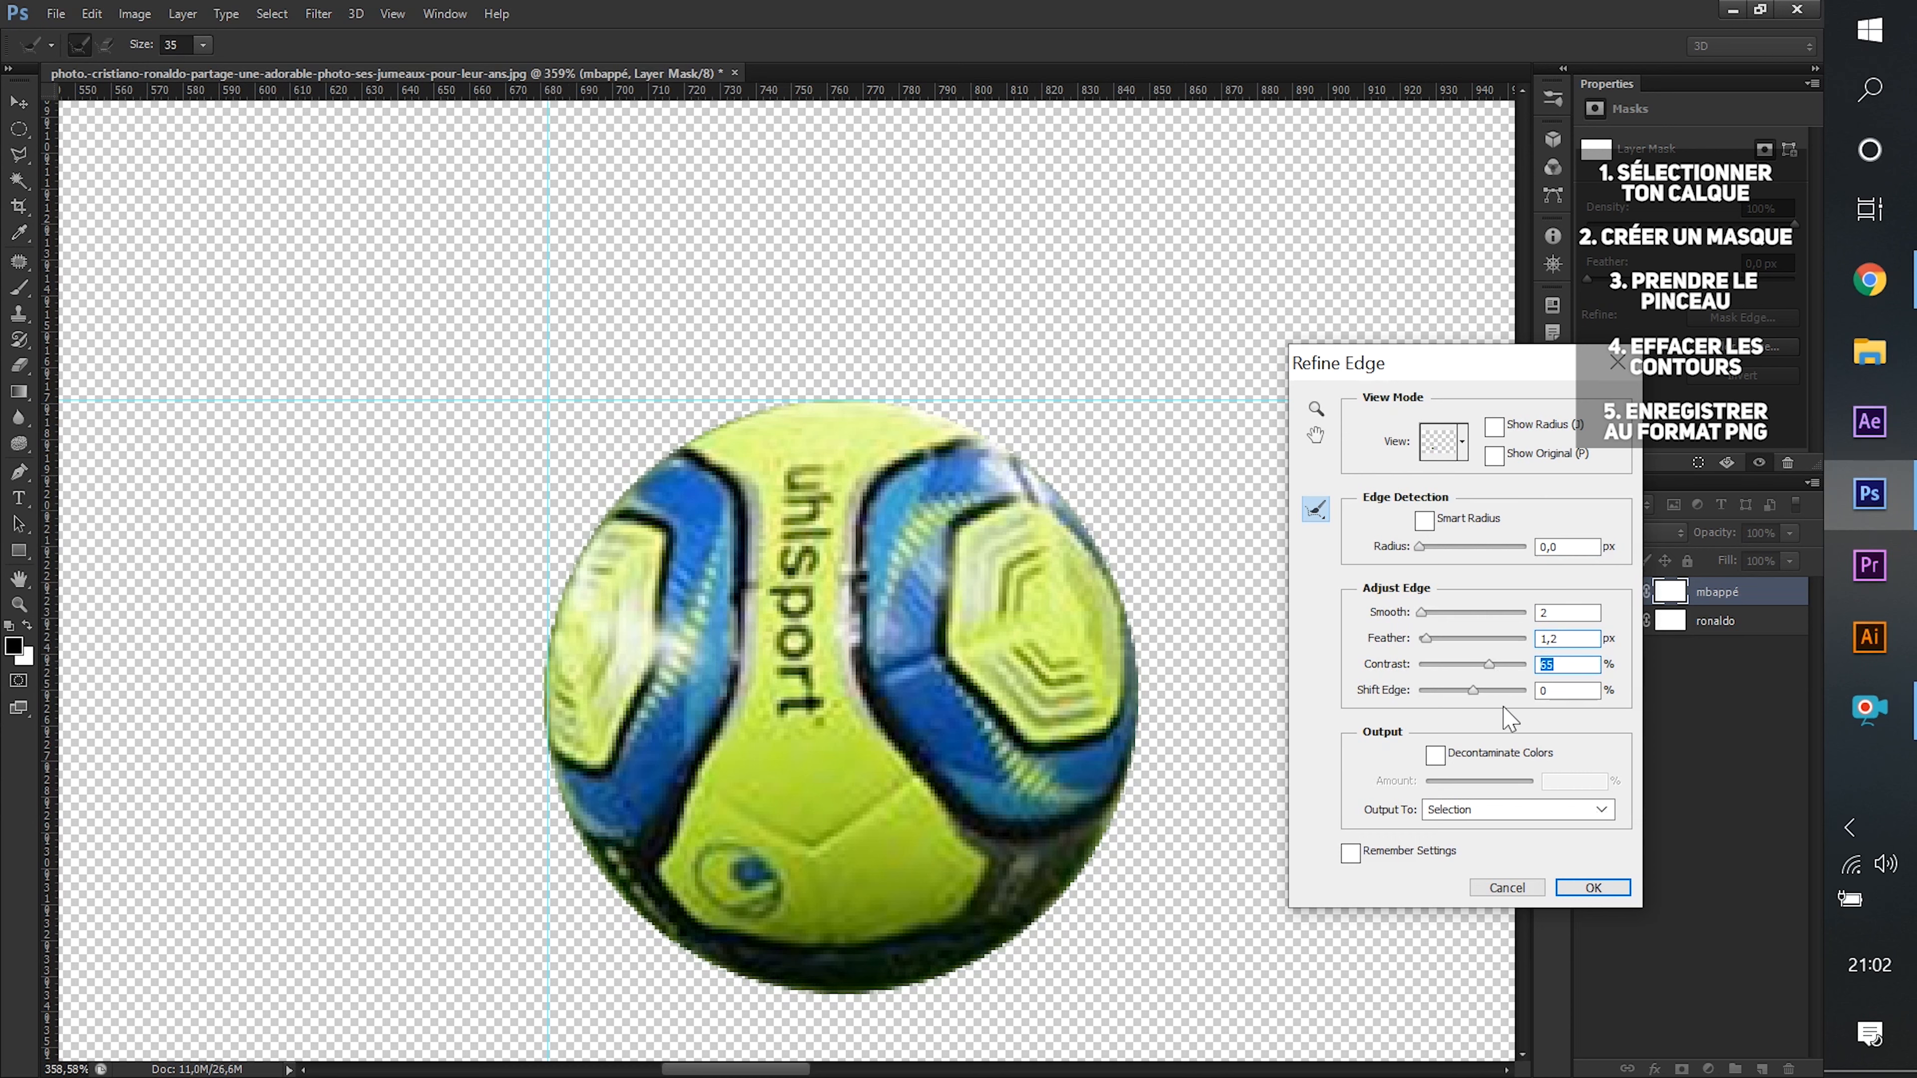
pyautogui.moveTo(1470, 692); pyautogui.dragTo(1453, 694)
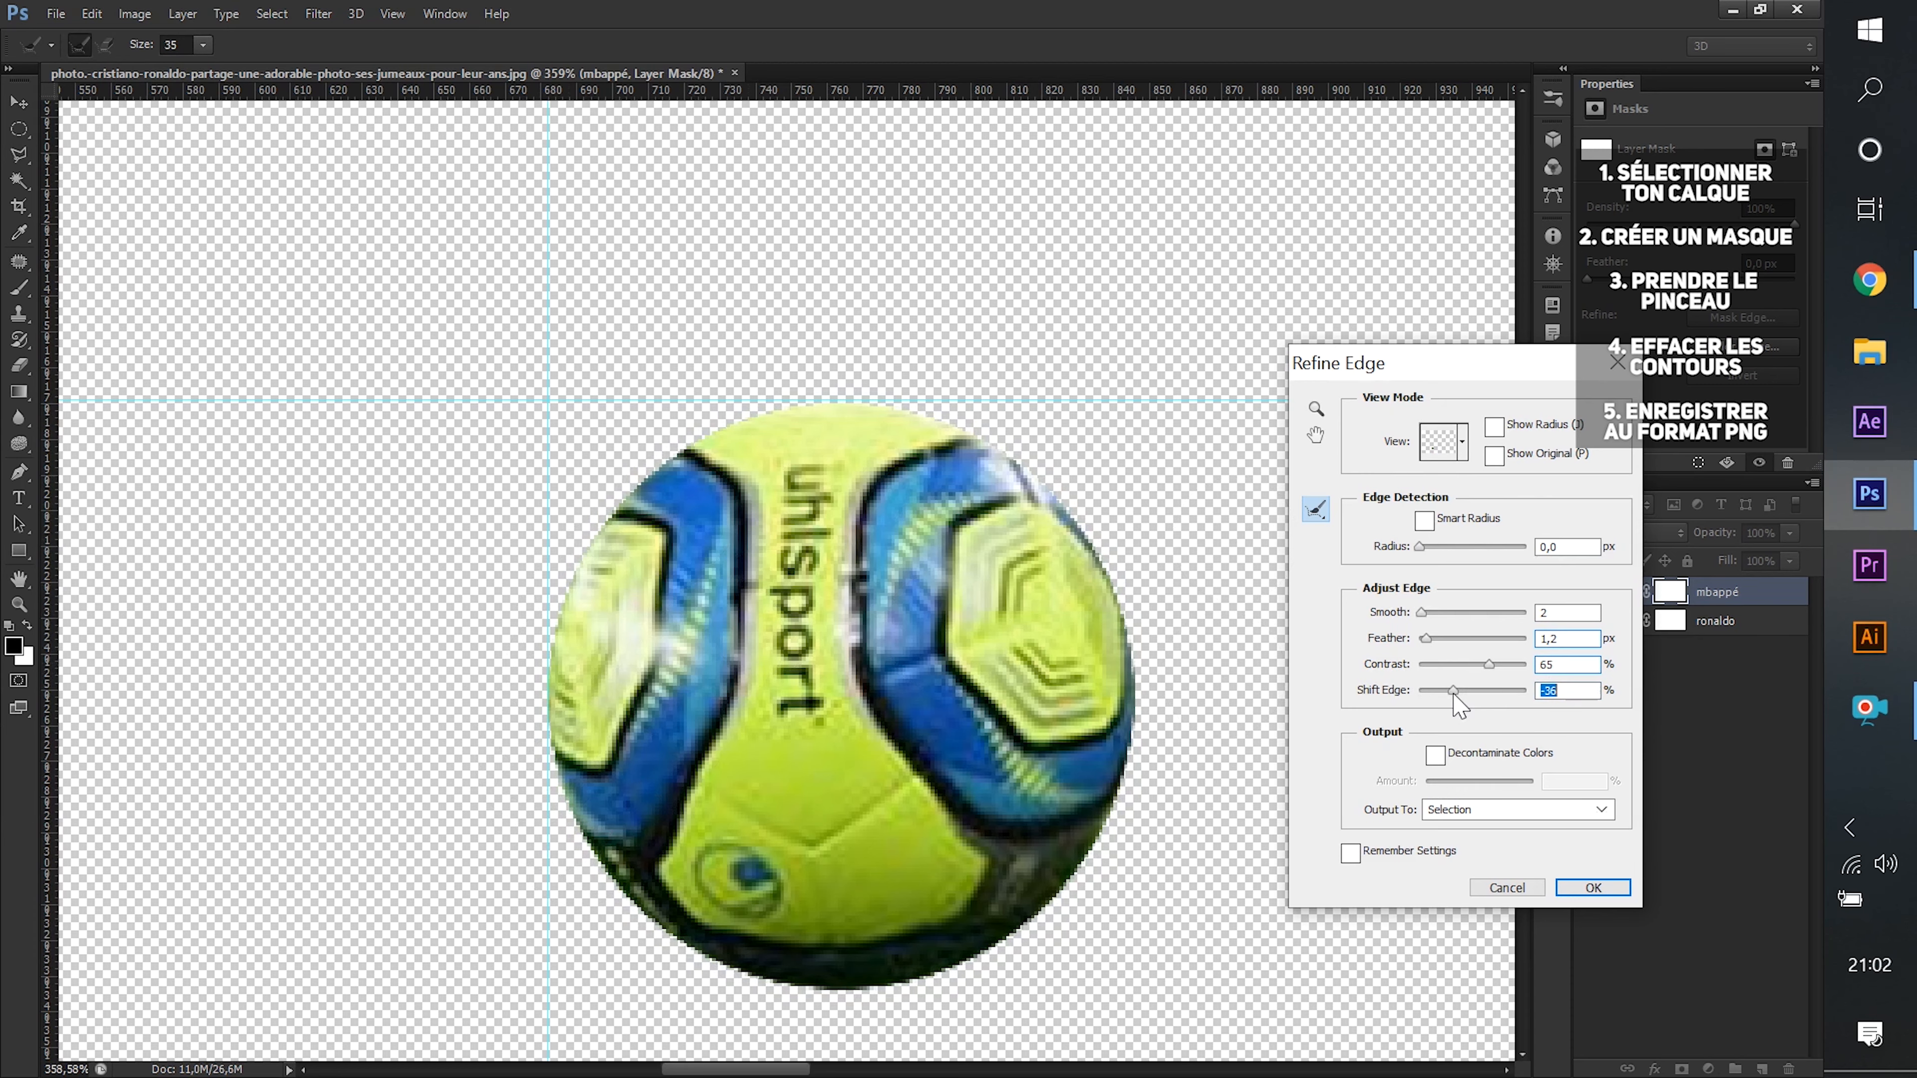
pyautogui.click(1589, 890)
# Invert the football selection and paint black on the mbappé layer mask to hide everything around the ball.
pyautogui.scroll(-5, 747, 623)
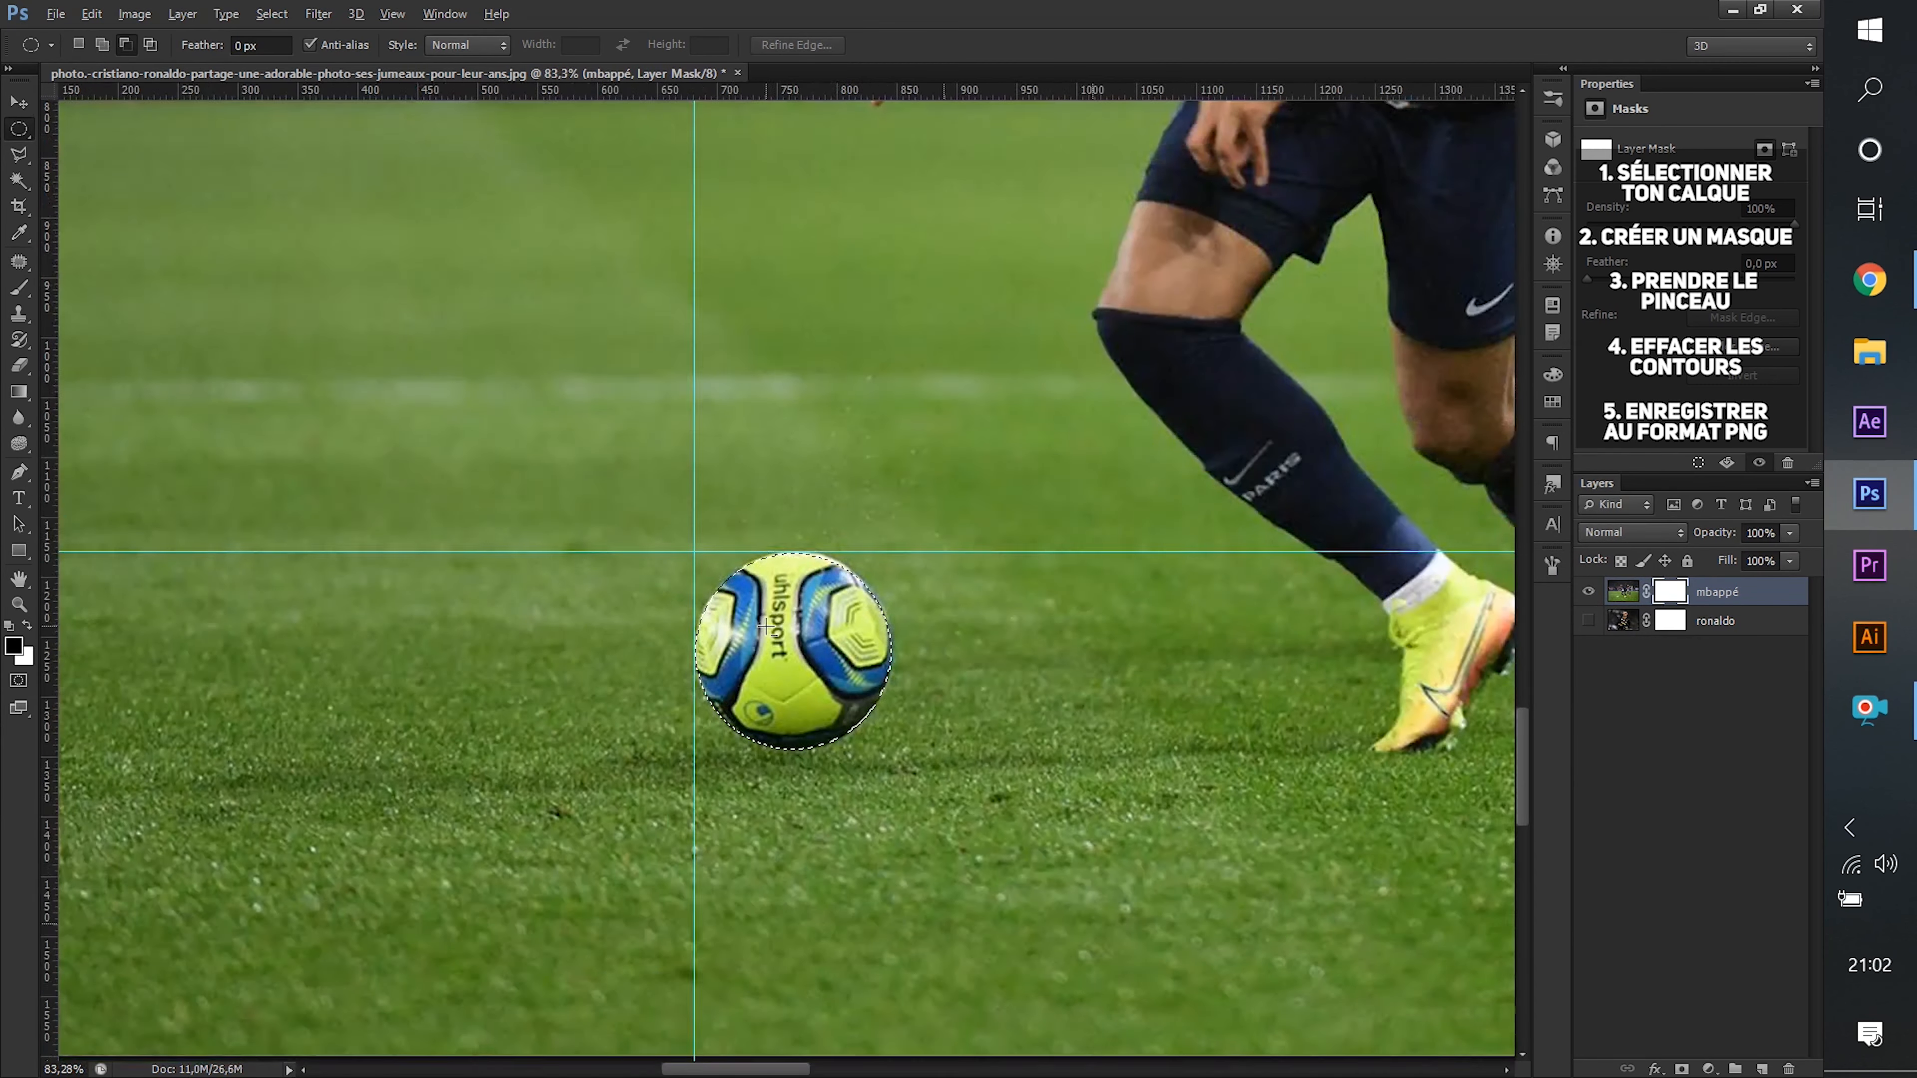
pyautogui.scroll(5, 748, 623)
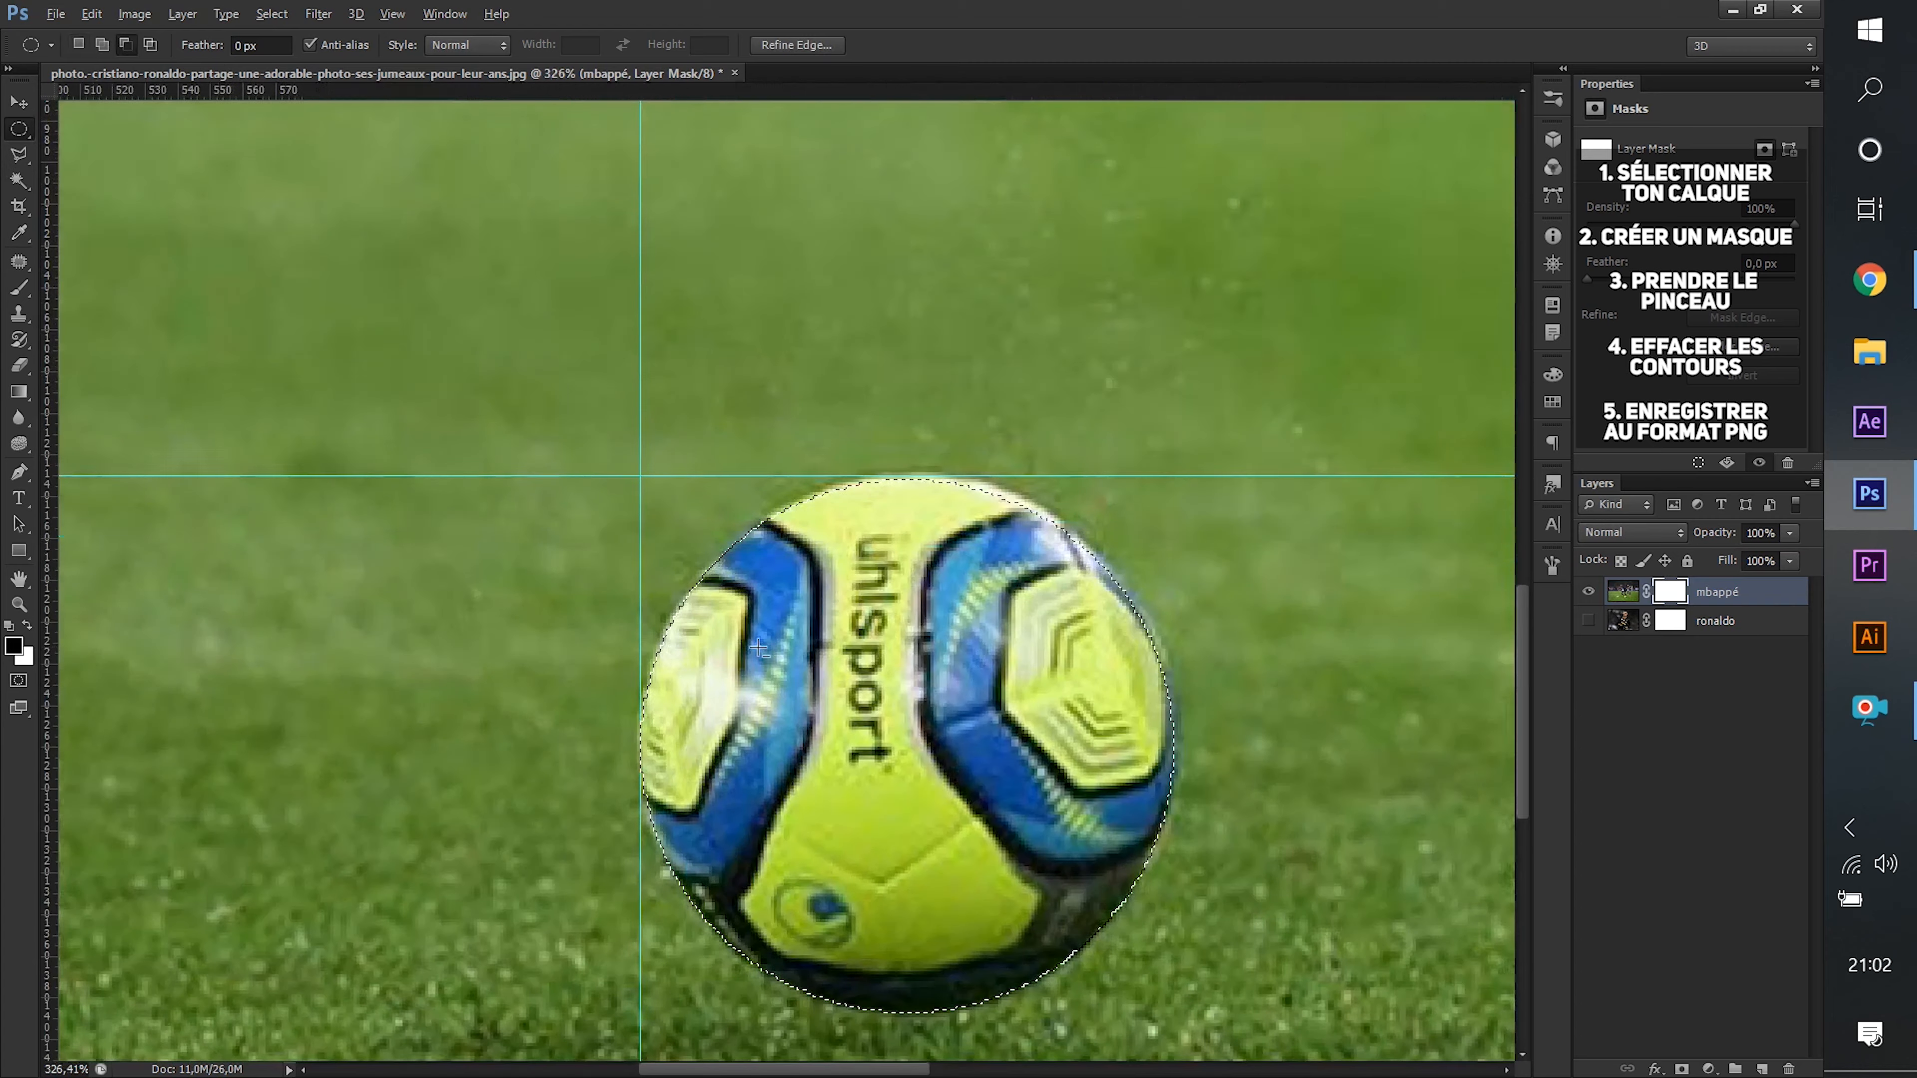
pyautogui.rightClick(793, 582)
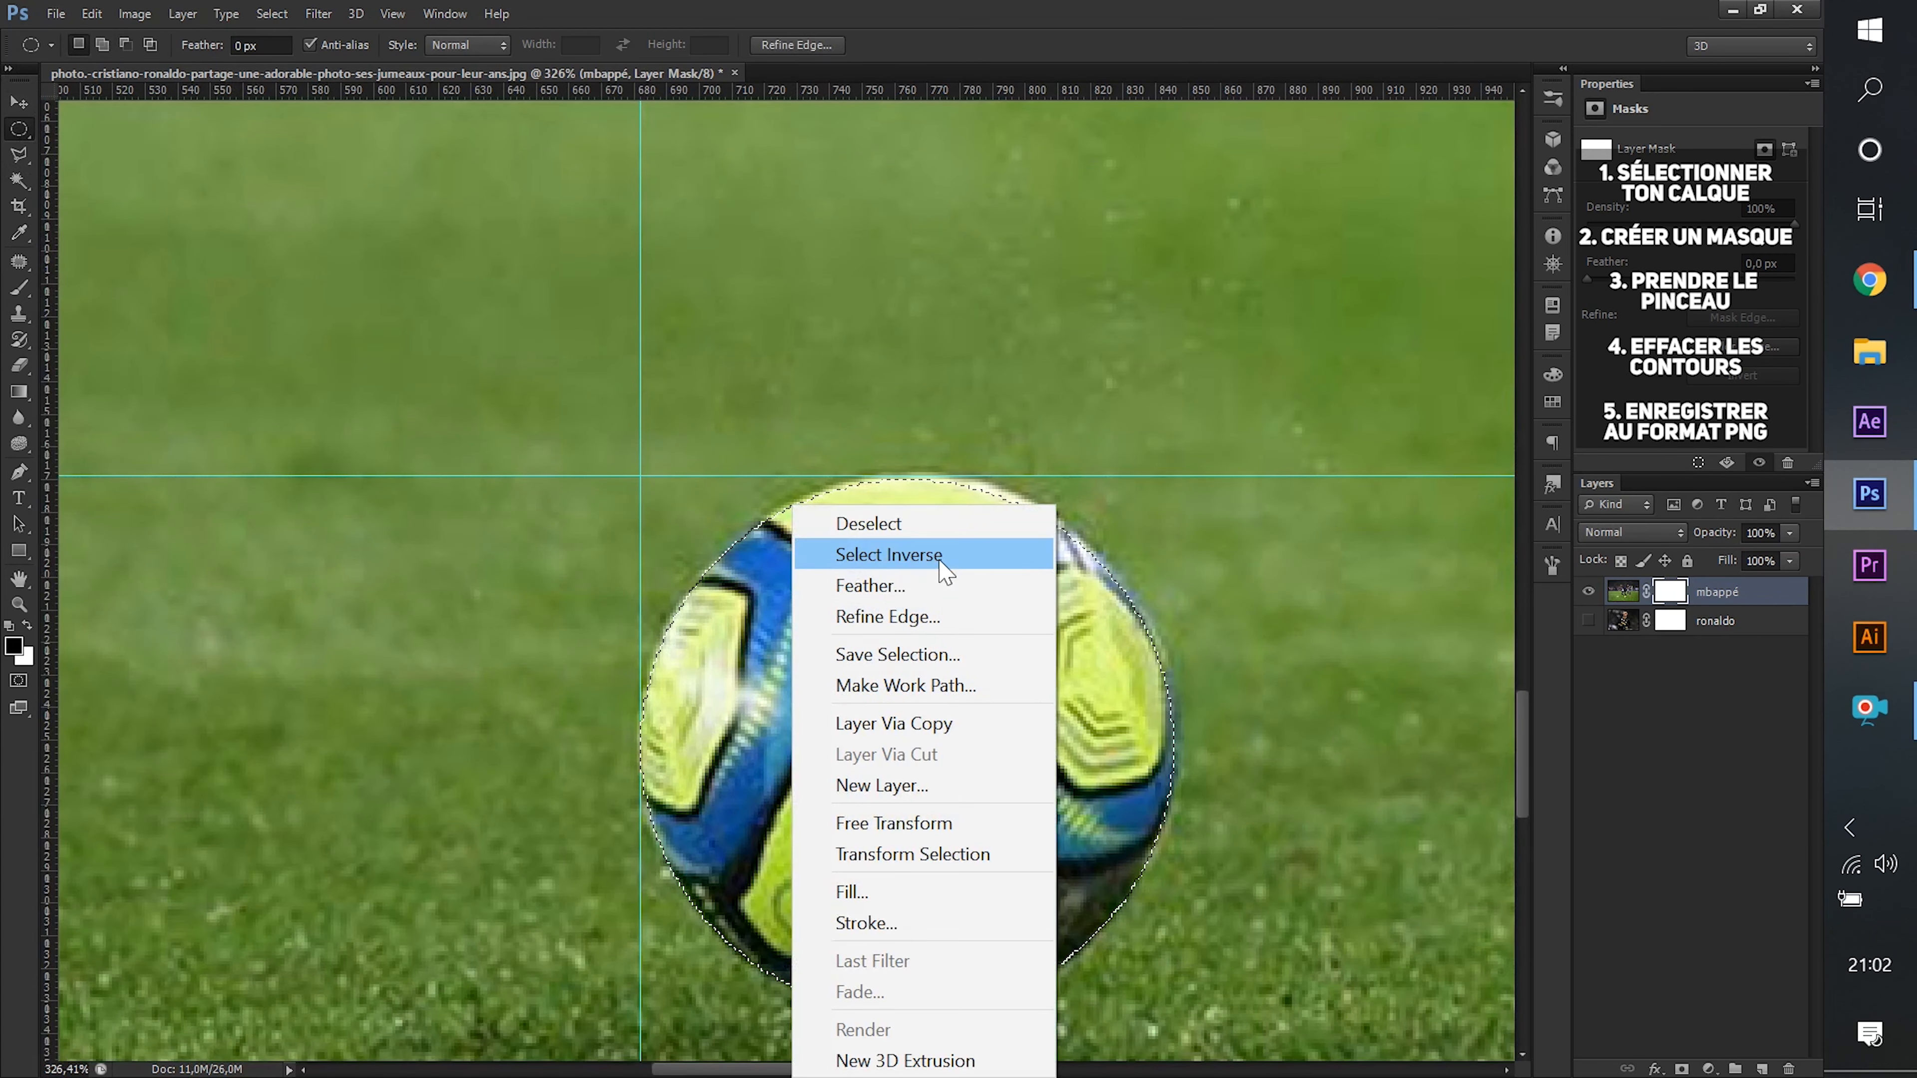
pyautogui.click(905, 552)
pyautogui.scroll(-3, 933, 649)
pyautogui.scroll(-3, 933, 649)
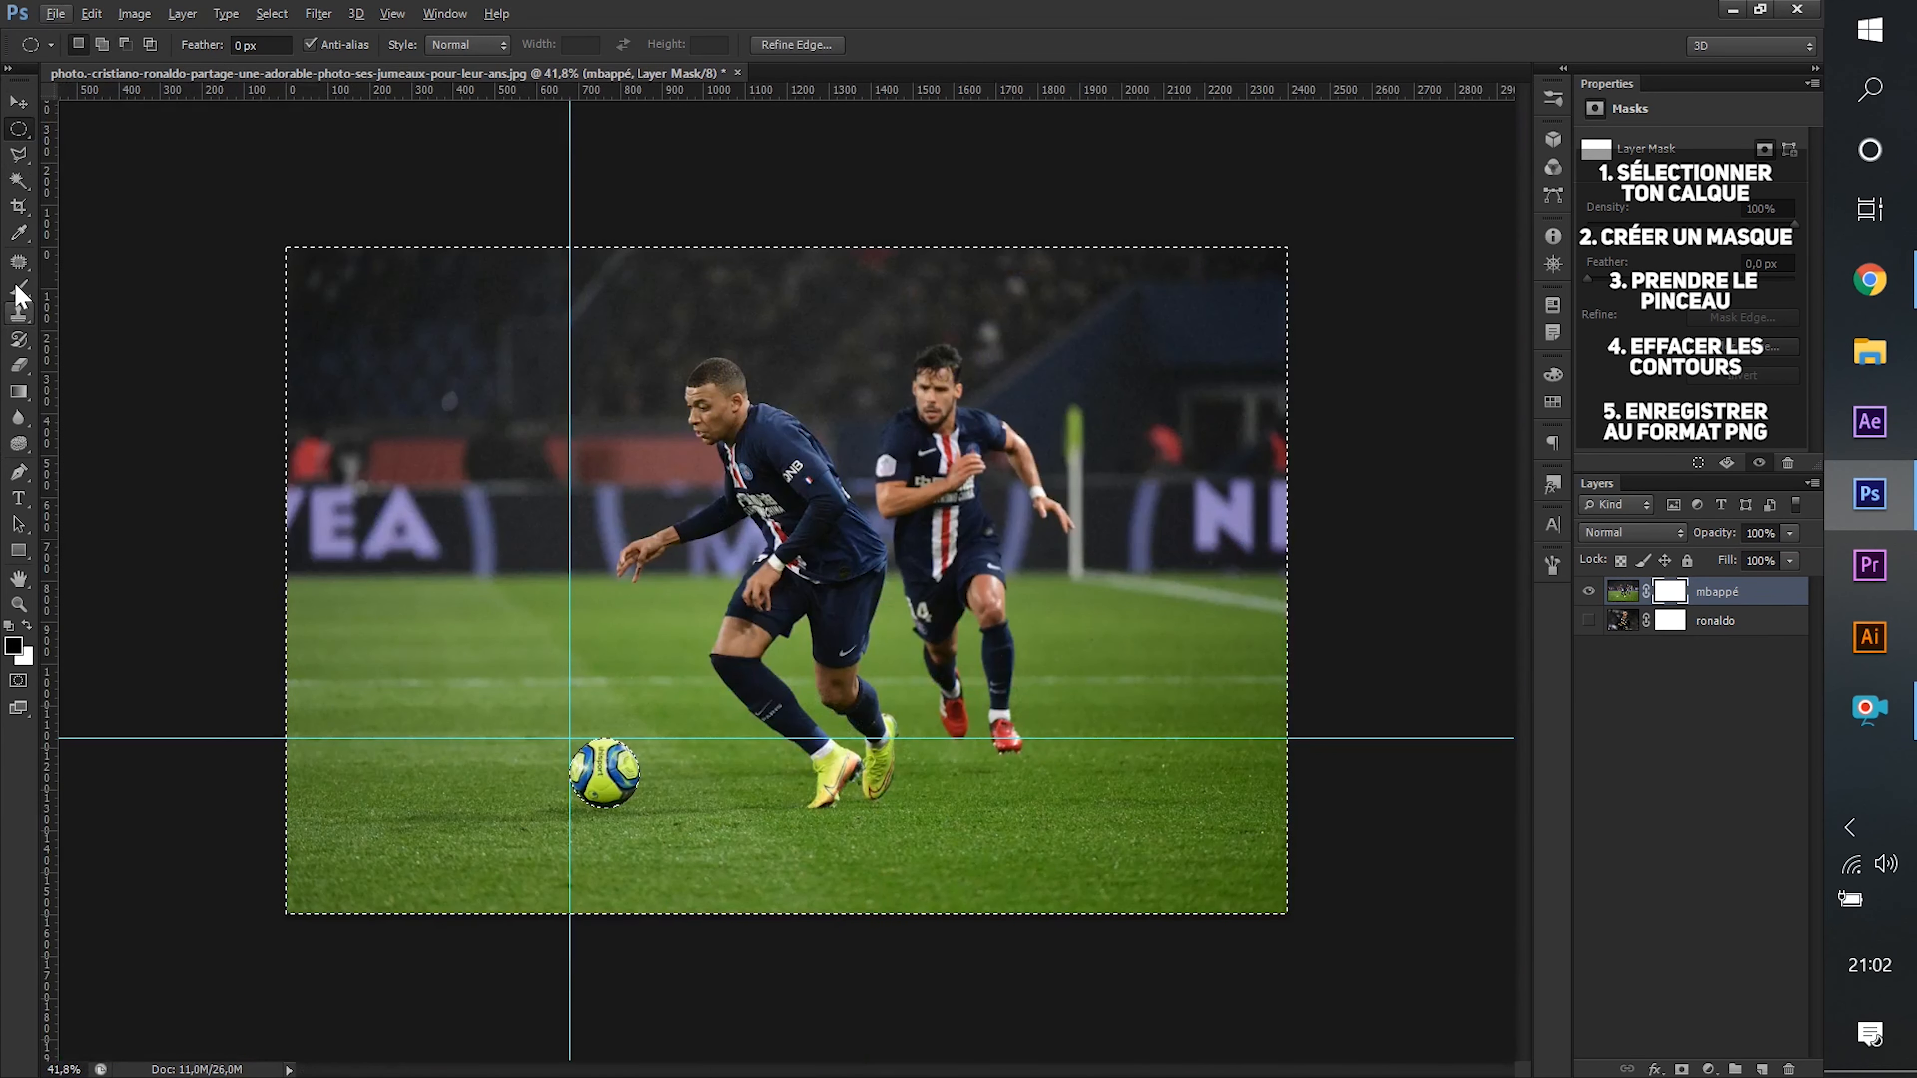
pyautogui.click(19, 289)
pyautogui.moveTo(770, 514)
pyautogui.mouseDown()
pyautogui.moveTo(641, 471)
pyautogui.moveTo(967, 338)
pyautogui.moveTo(1191, 329)
pyautogui.mouseUp()
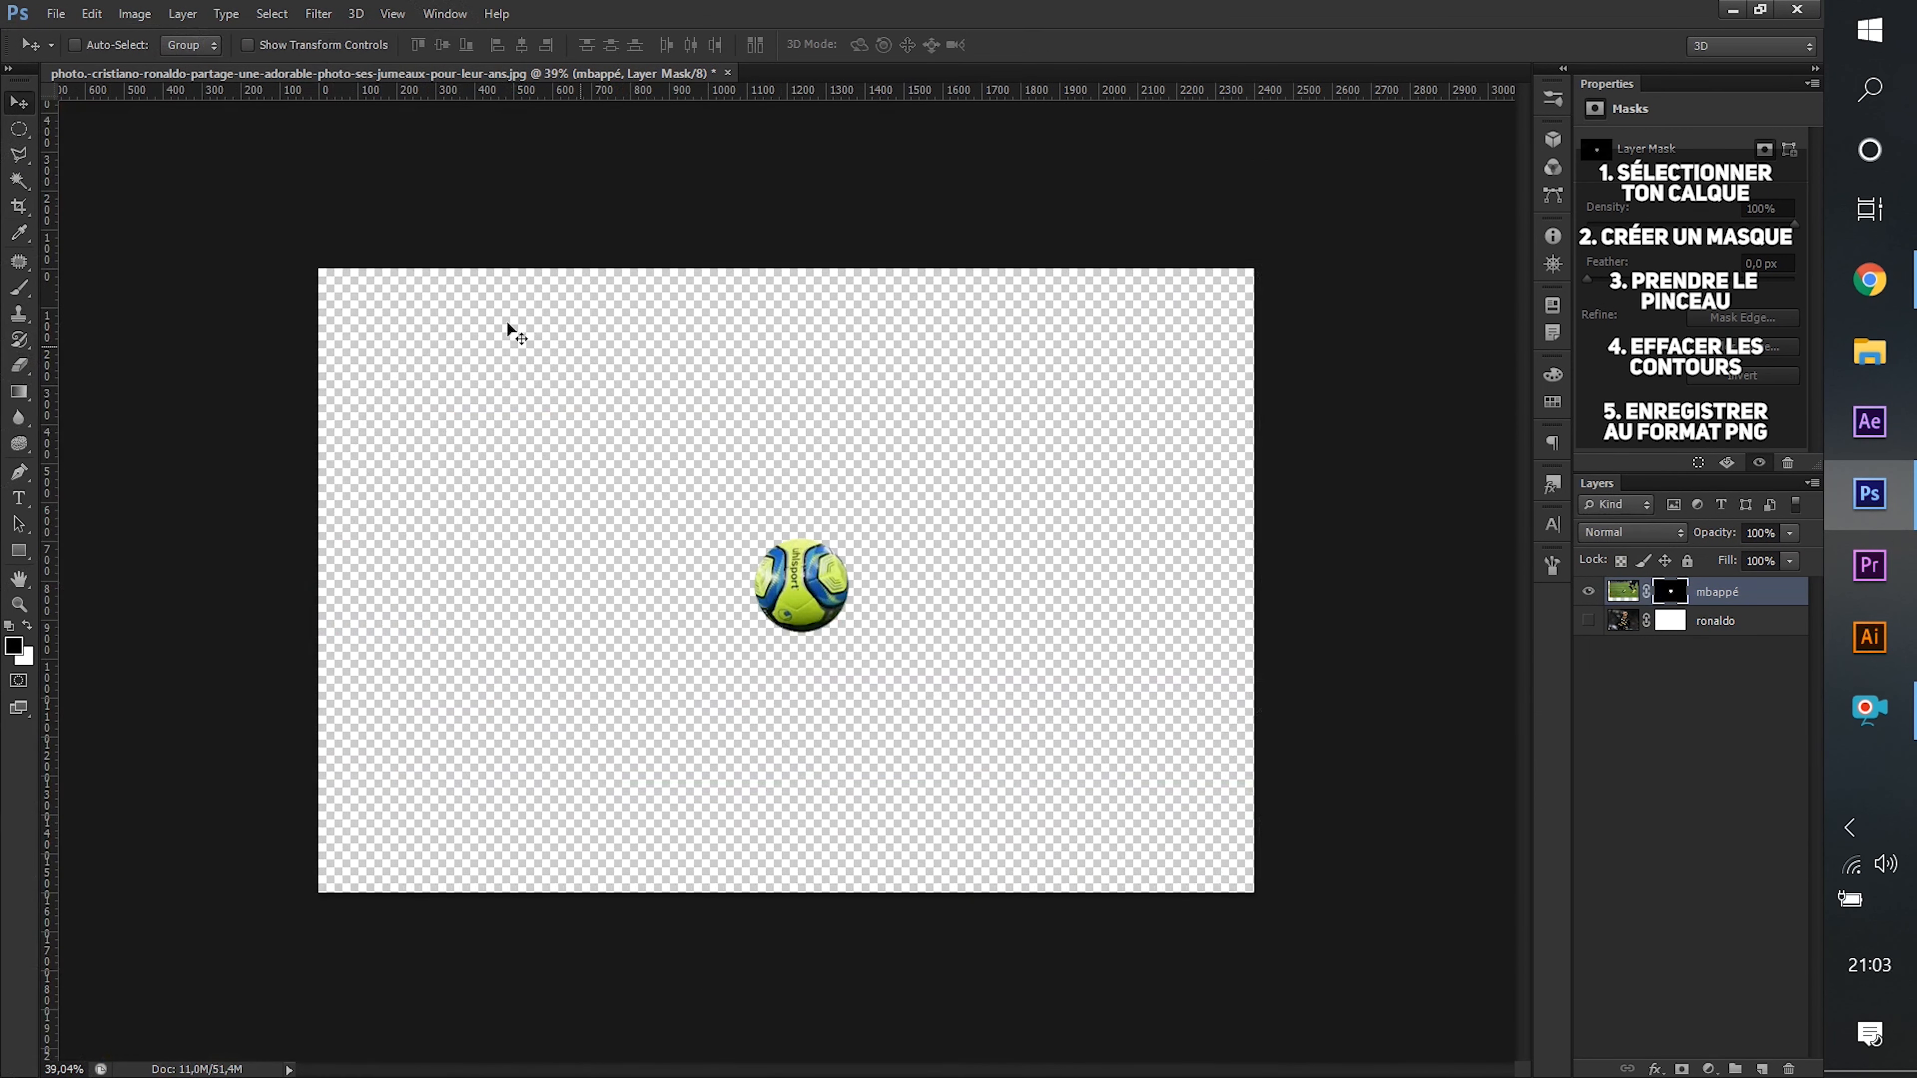
# Move the cut-out football slightly so it sits near the centre of the canvas.
pyautogui.moveTo(514, 330); pyautogui.dragTo(785, 439)
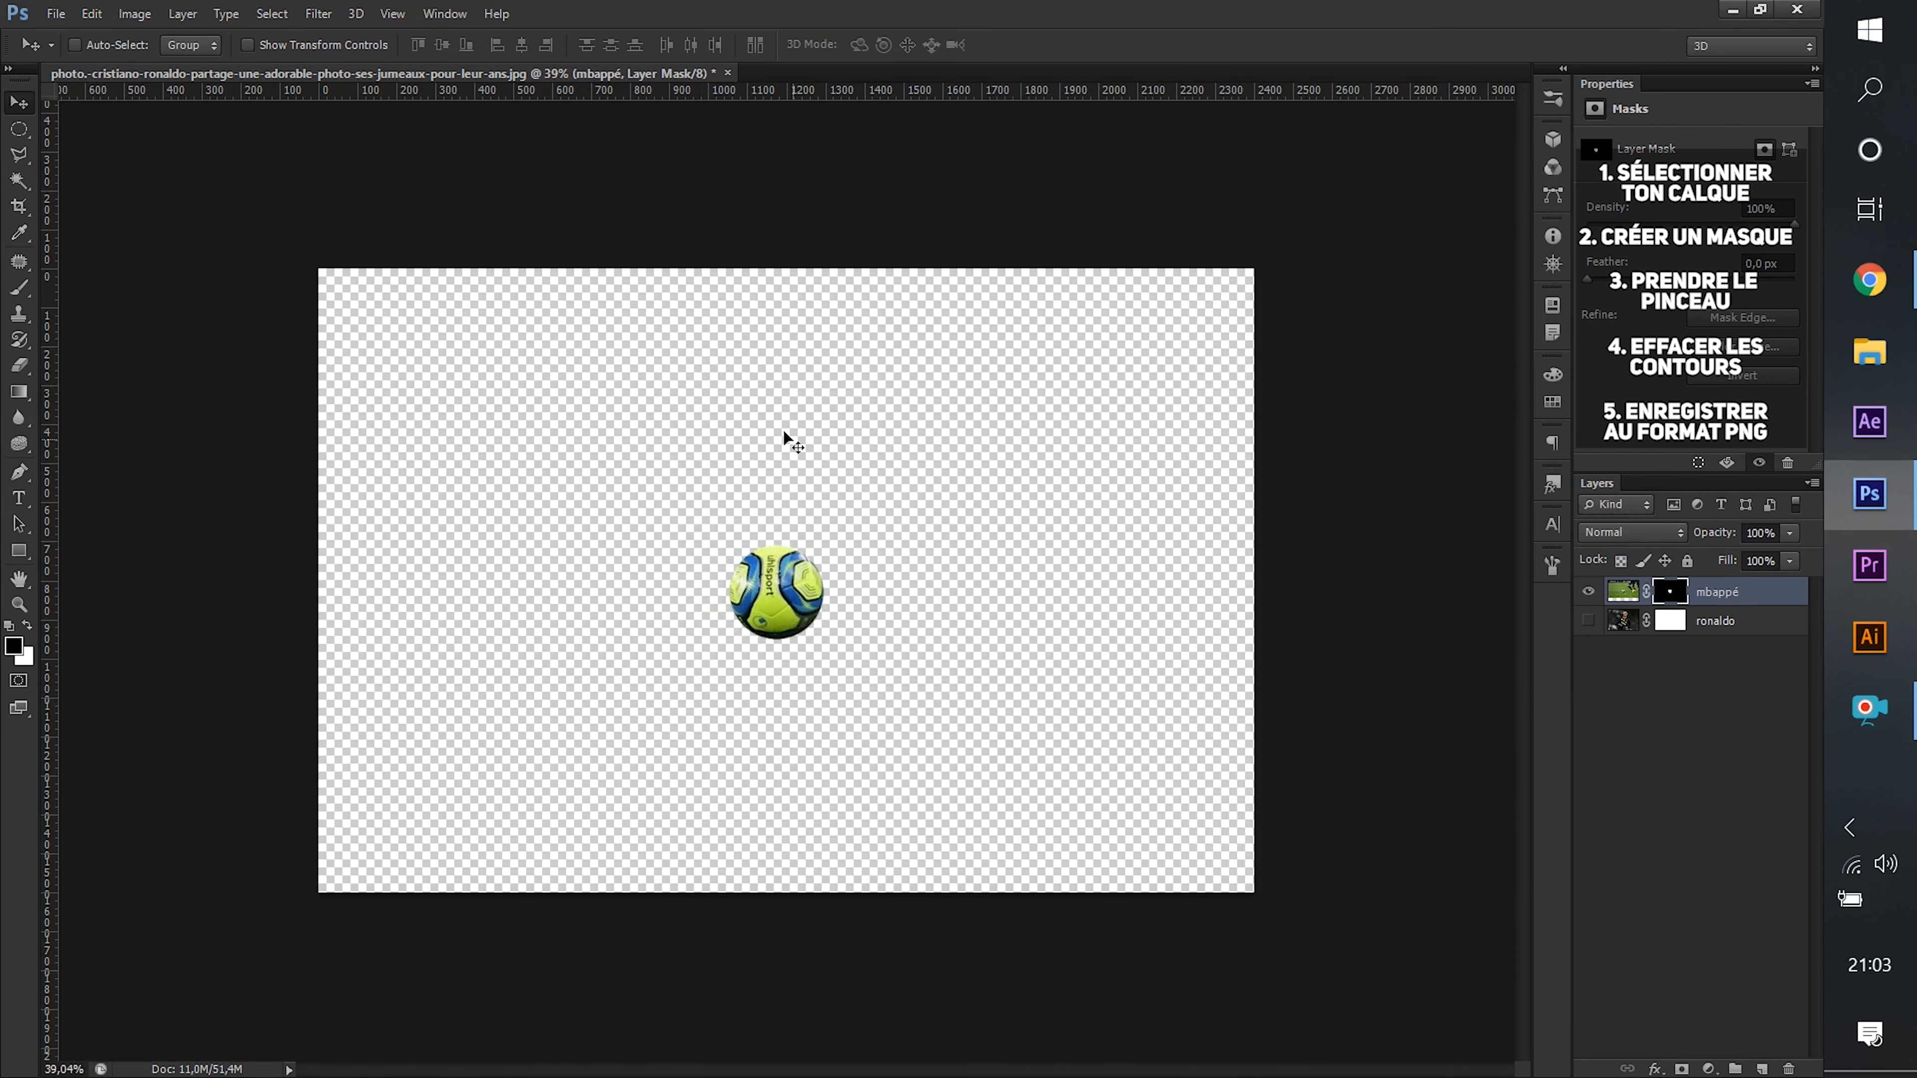
pyautogui.scroll(3, 785, 440)
pyautogui.scroll(3, 767, 514)
pyautogui.scroll(-3, 767, 513)
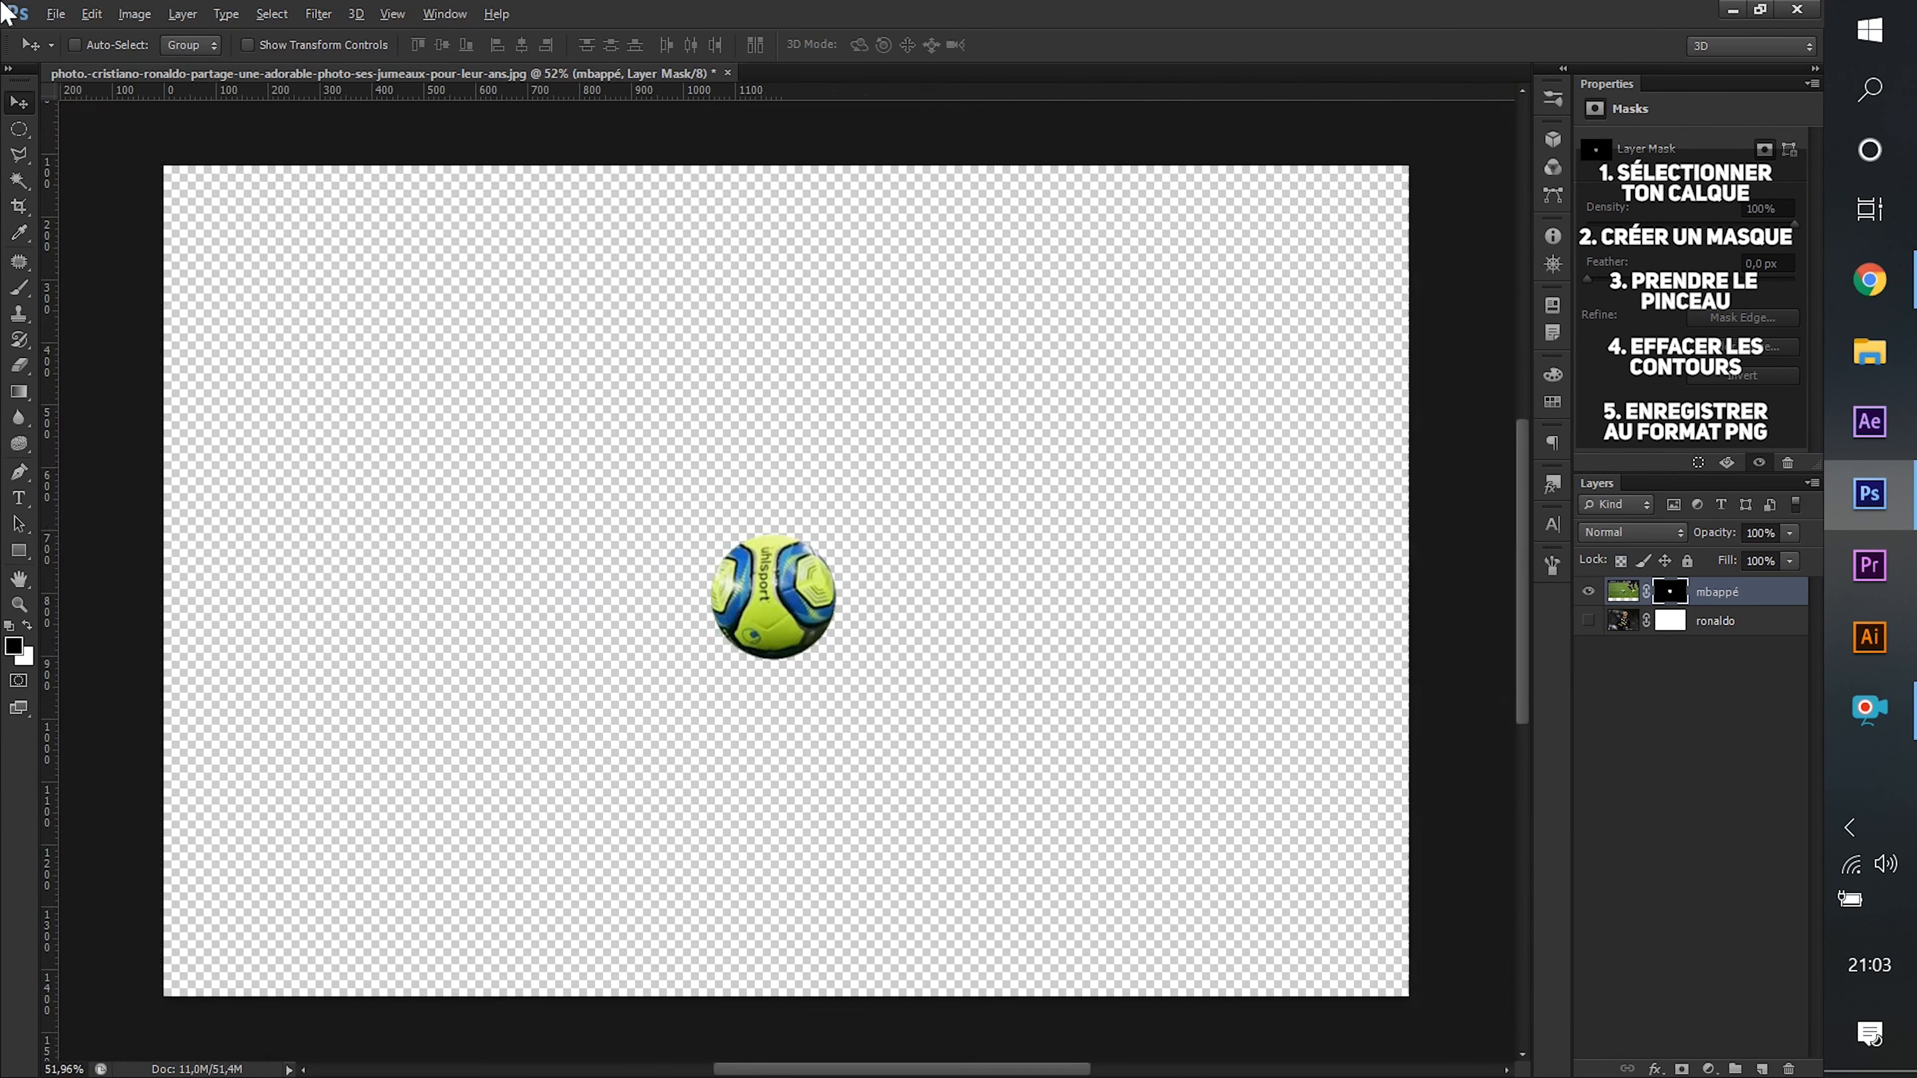
# Save a copy of the cut-out football as ballon in PNG format in the Téléchargements folder, accepting the PNG options.
pyautogui.click(55, 14)
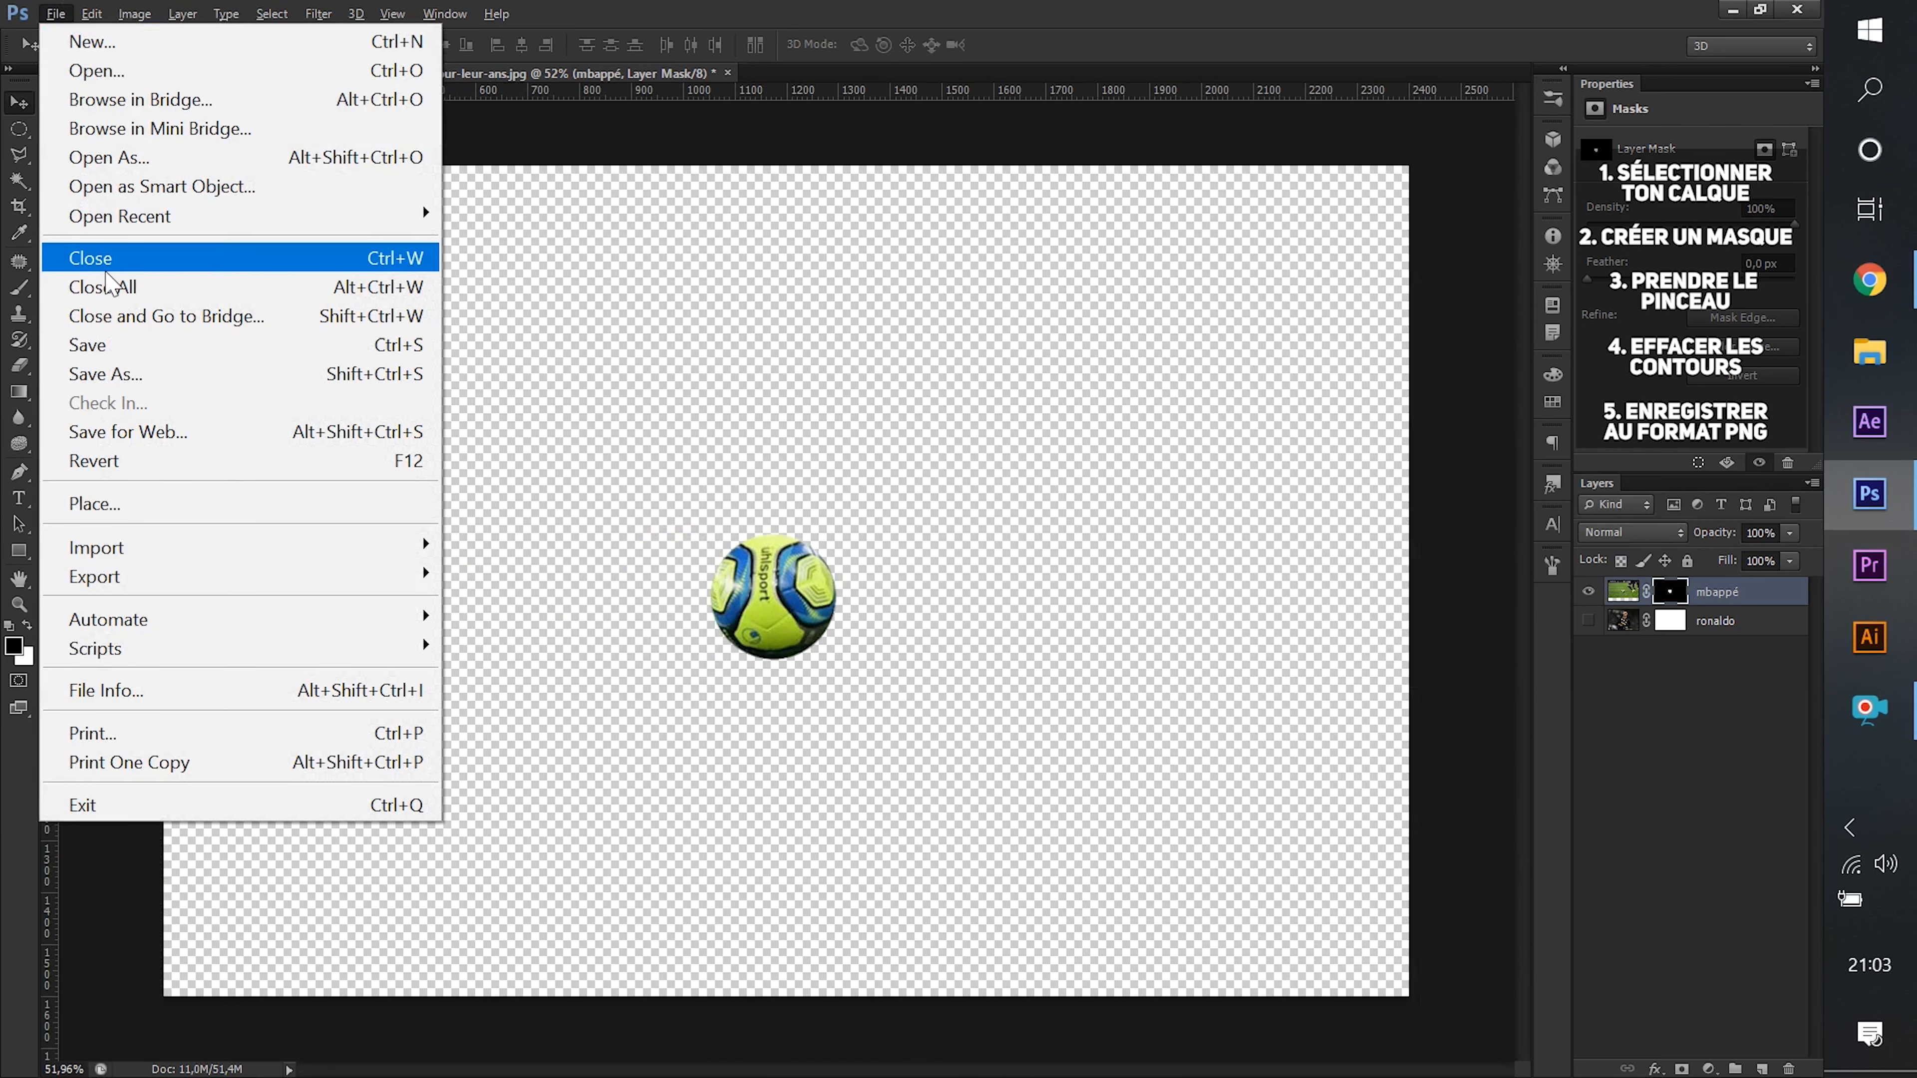
pyautogui.click(130, 374)
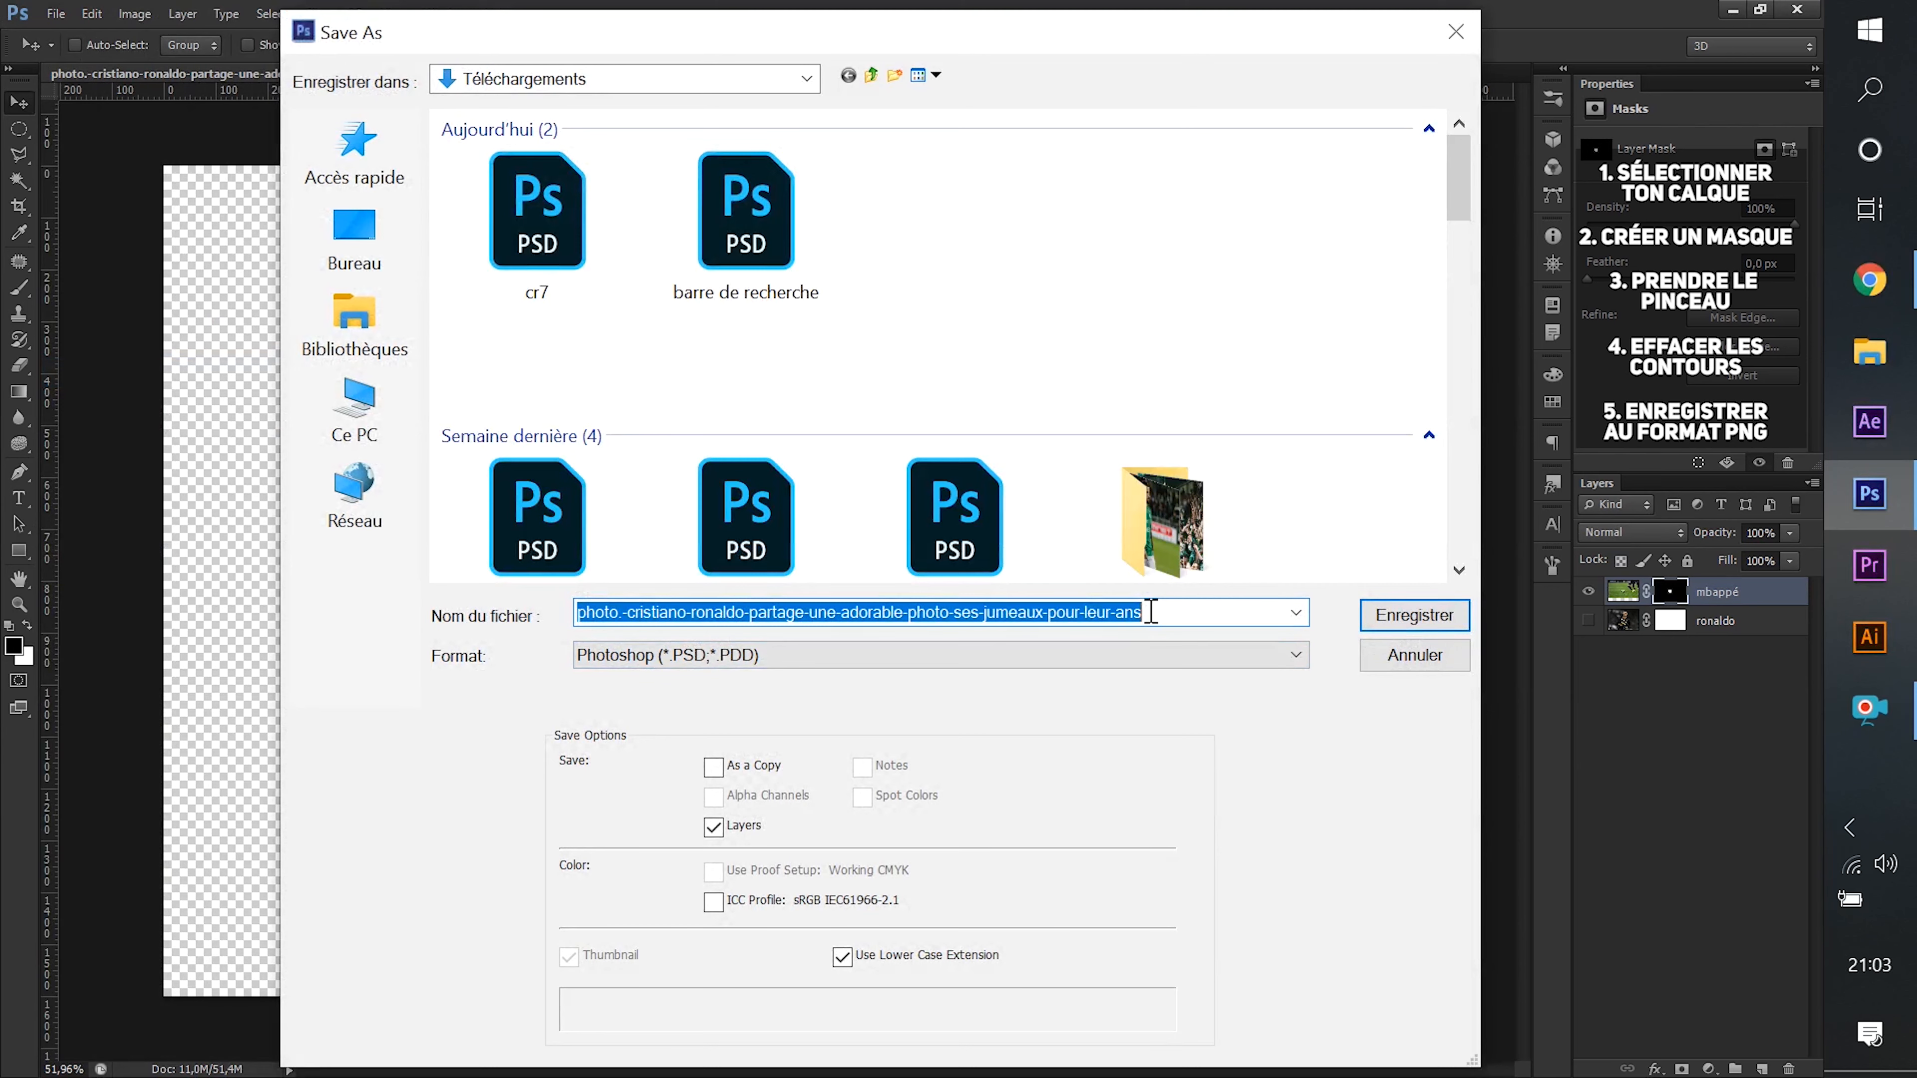
pyautogui.write('ballon')
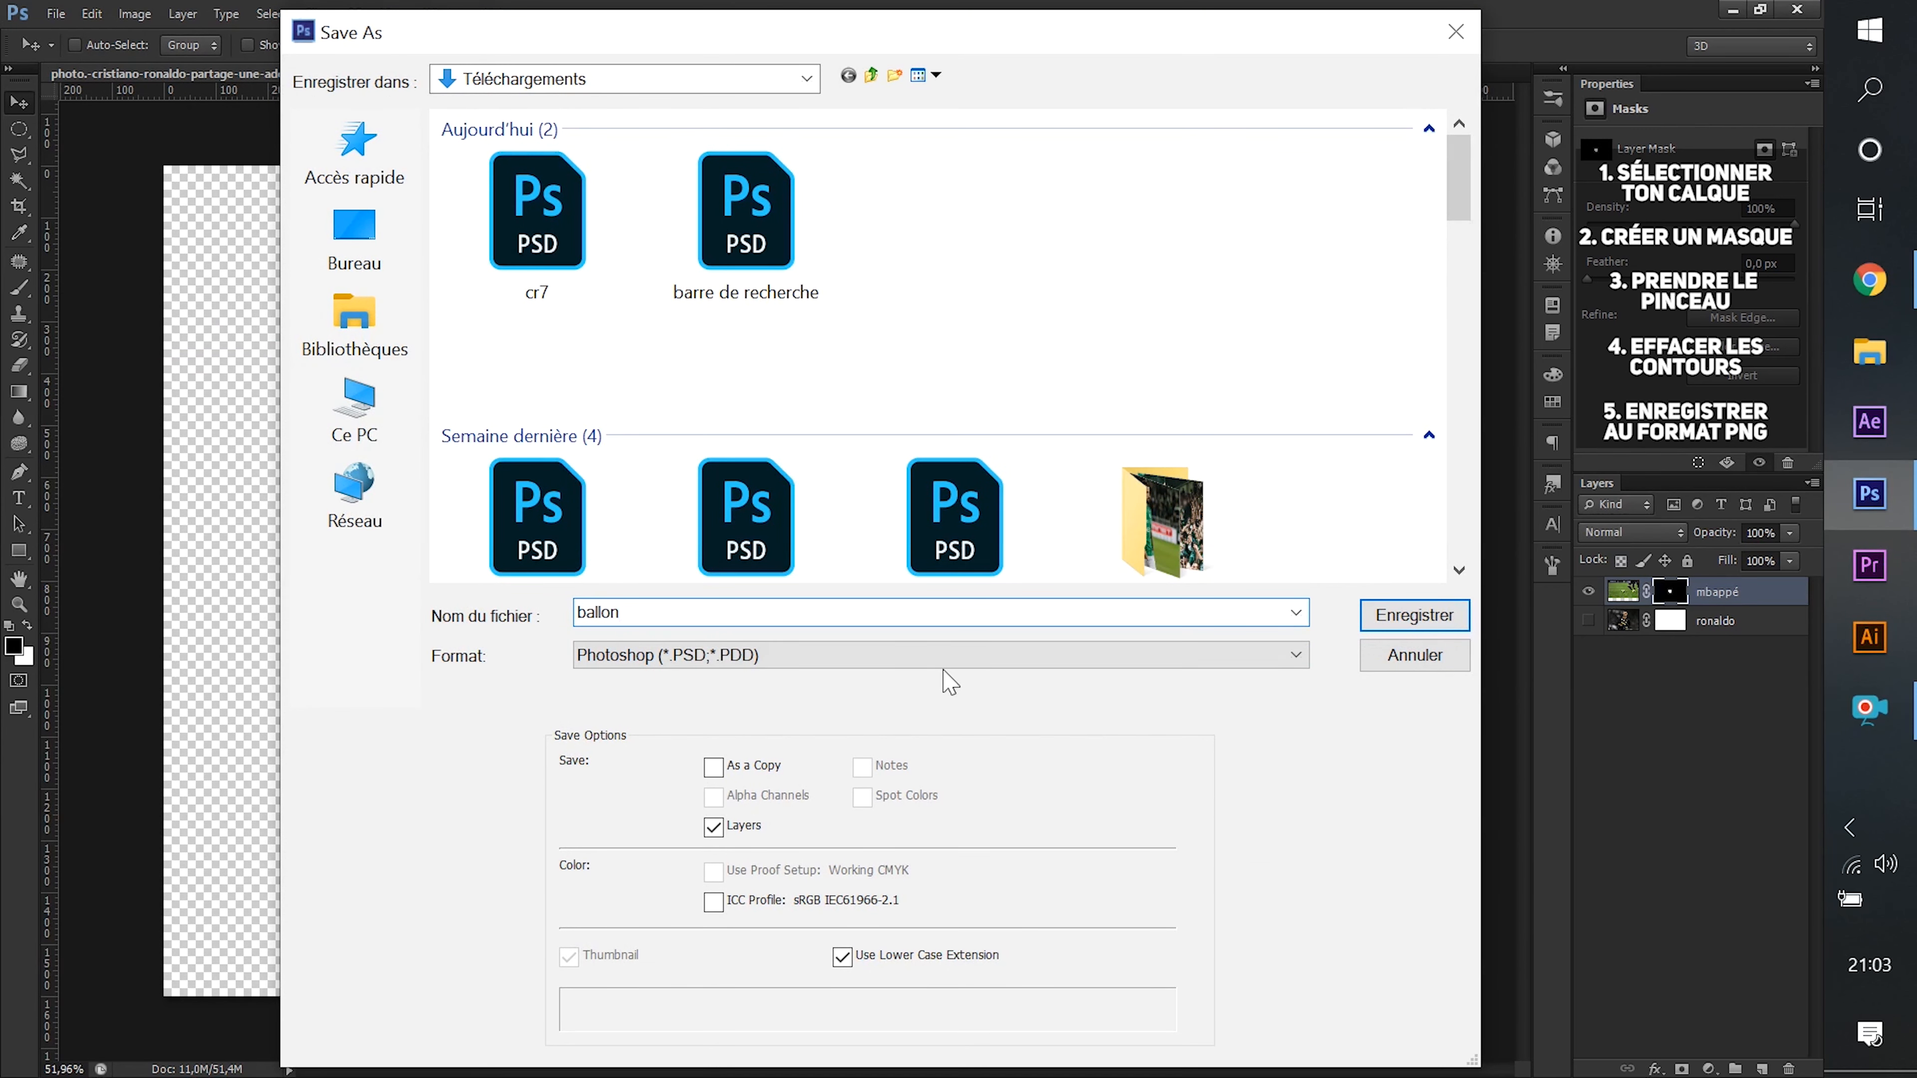
pyautogui.click(664, 656)
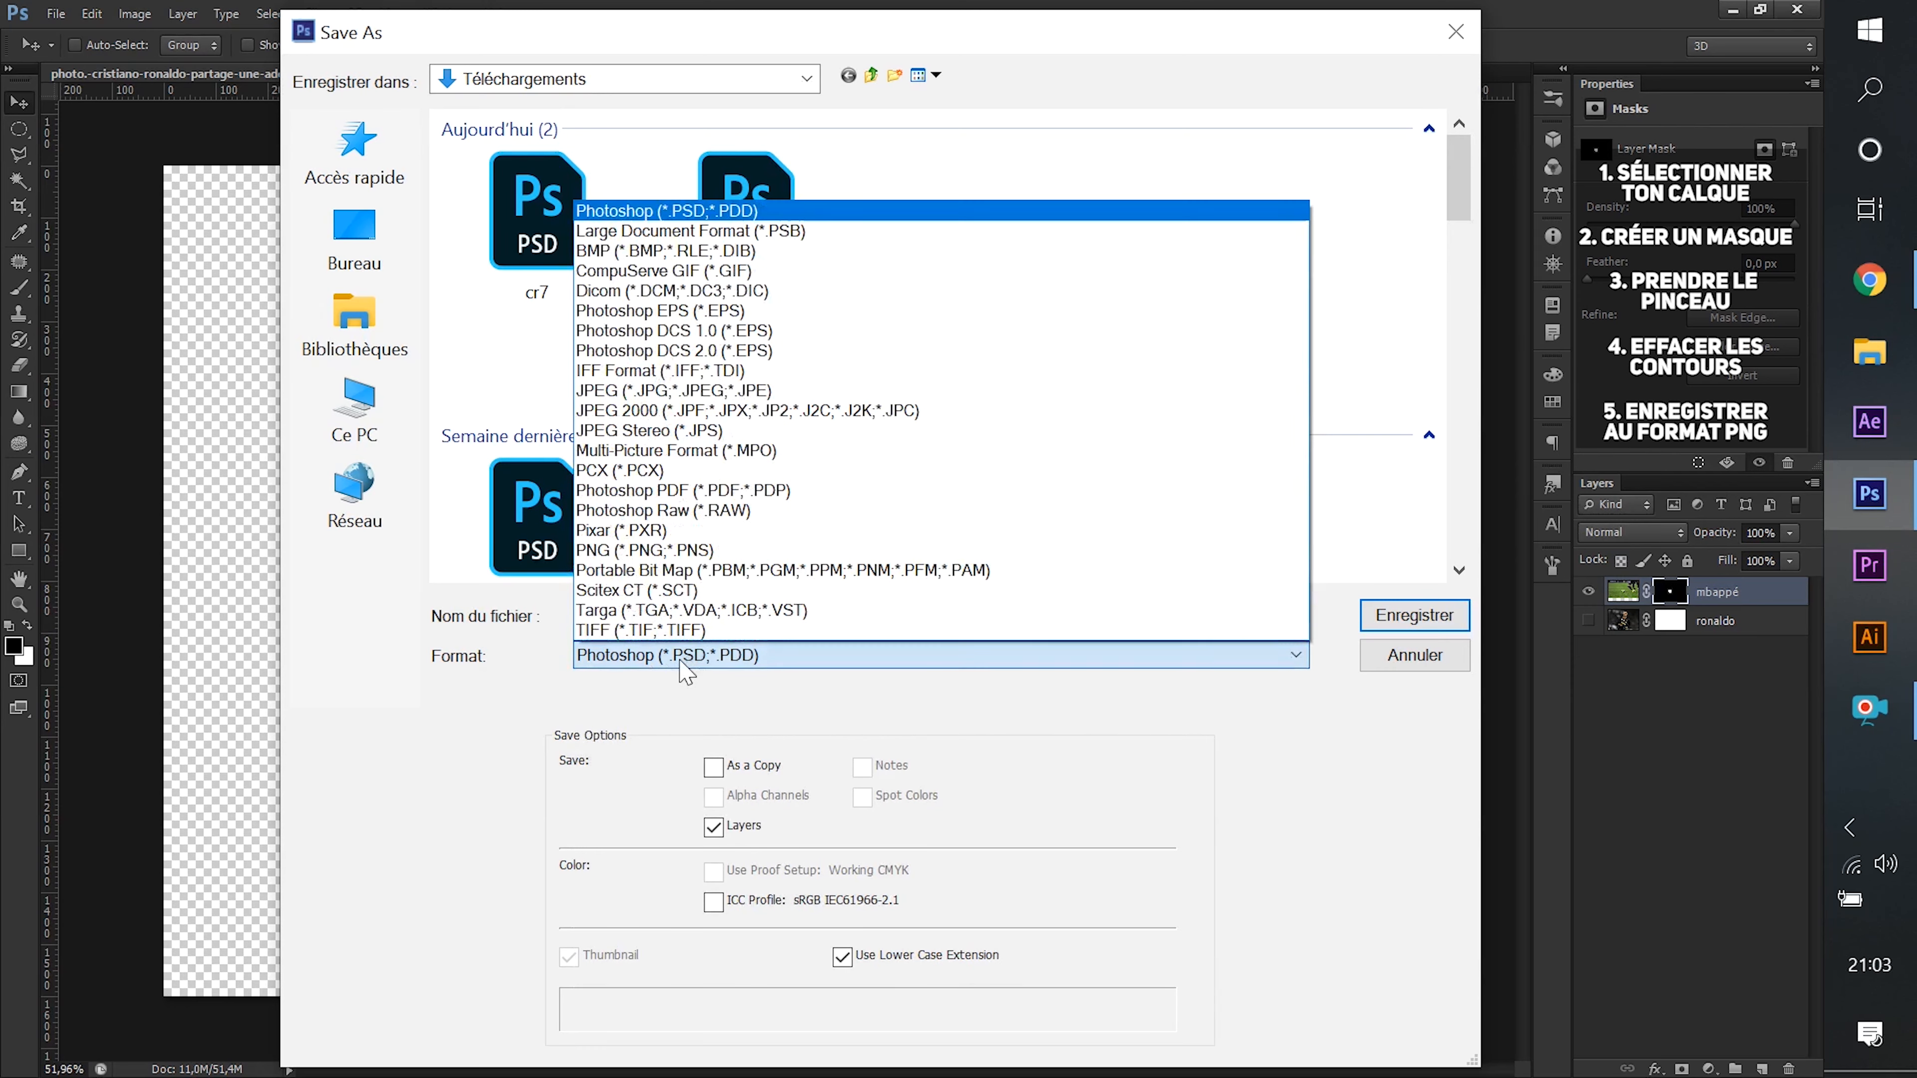
pyautogui.click(631, 551)
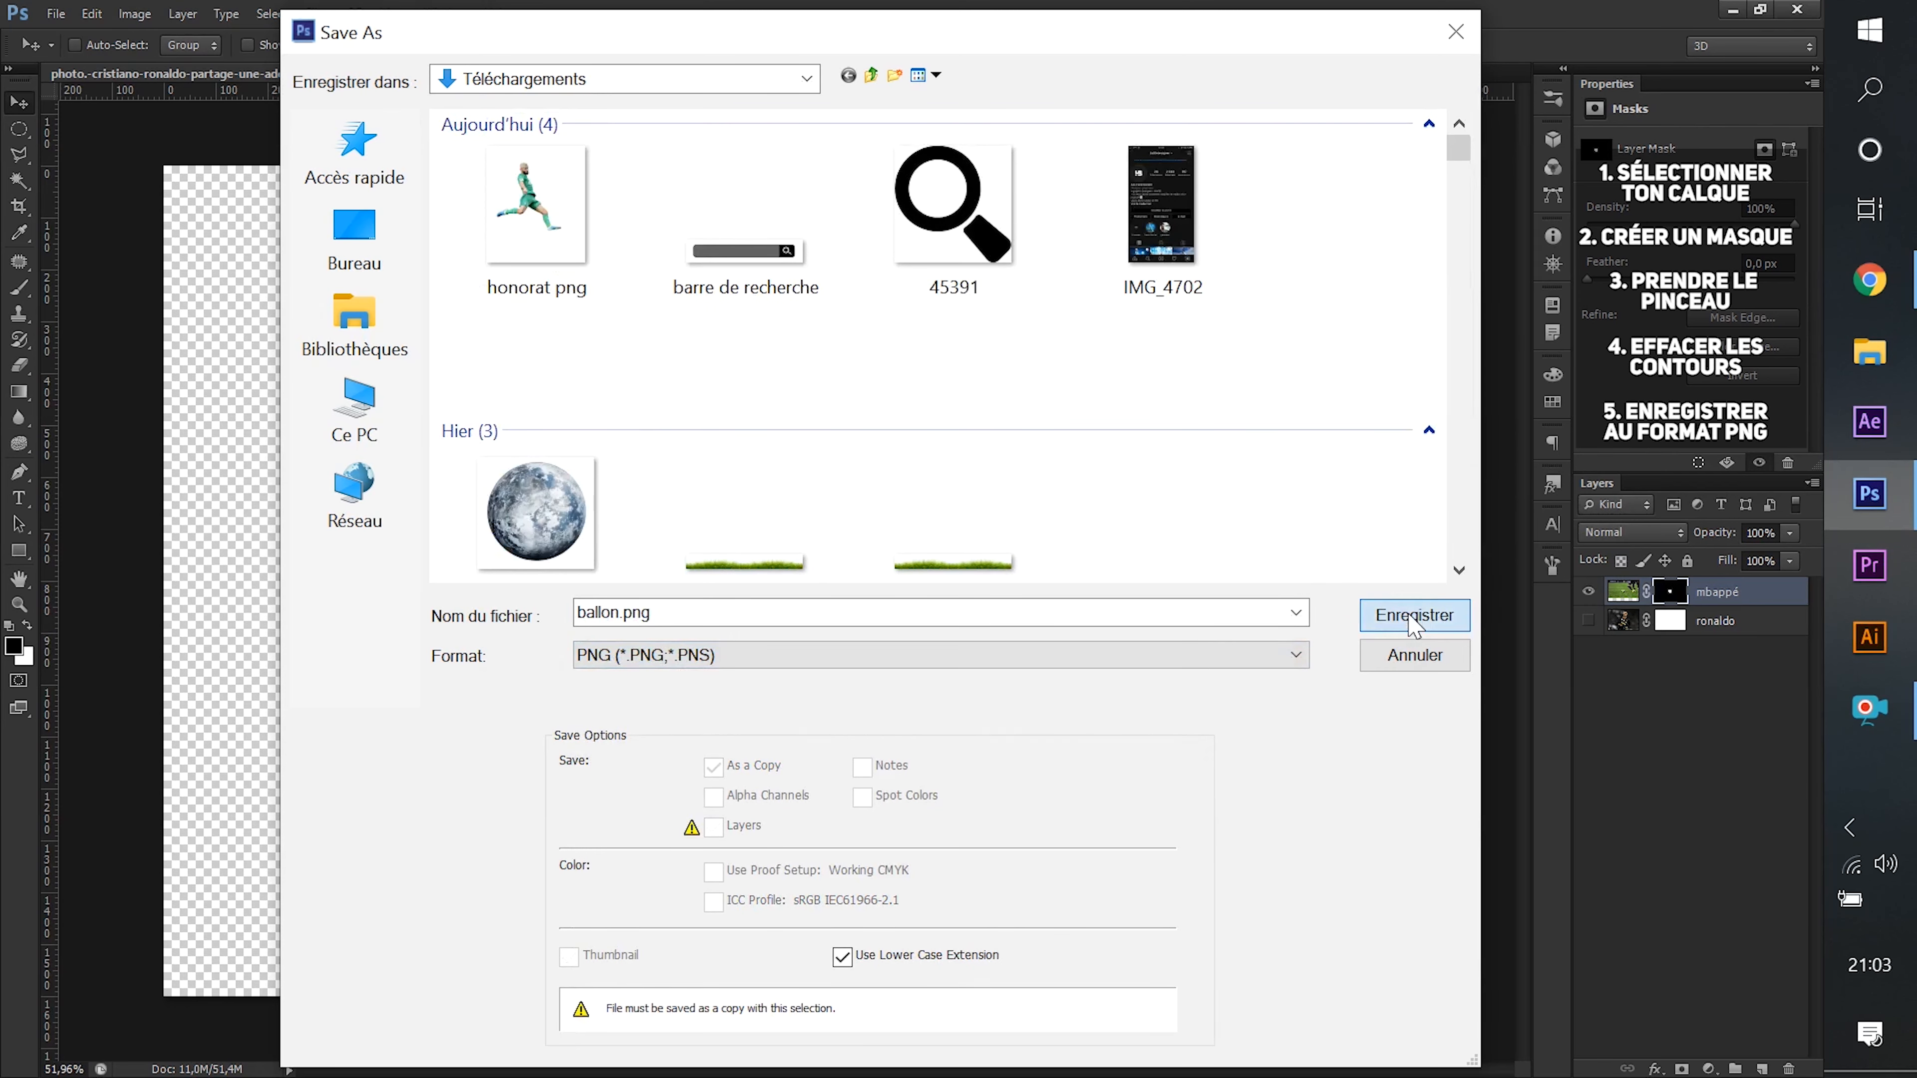
pyautogui.click(1419, 616)
pyautogui.click(982, 349)
# Delete the mbappé layer and make the ronaldo layer visible.
pyautogui.moveTo(809, 577); pyautogui.dragTo(731, 691)
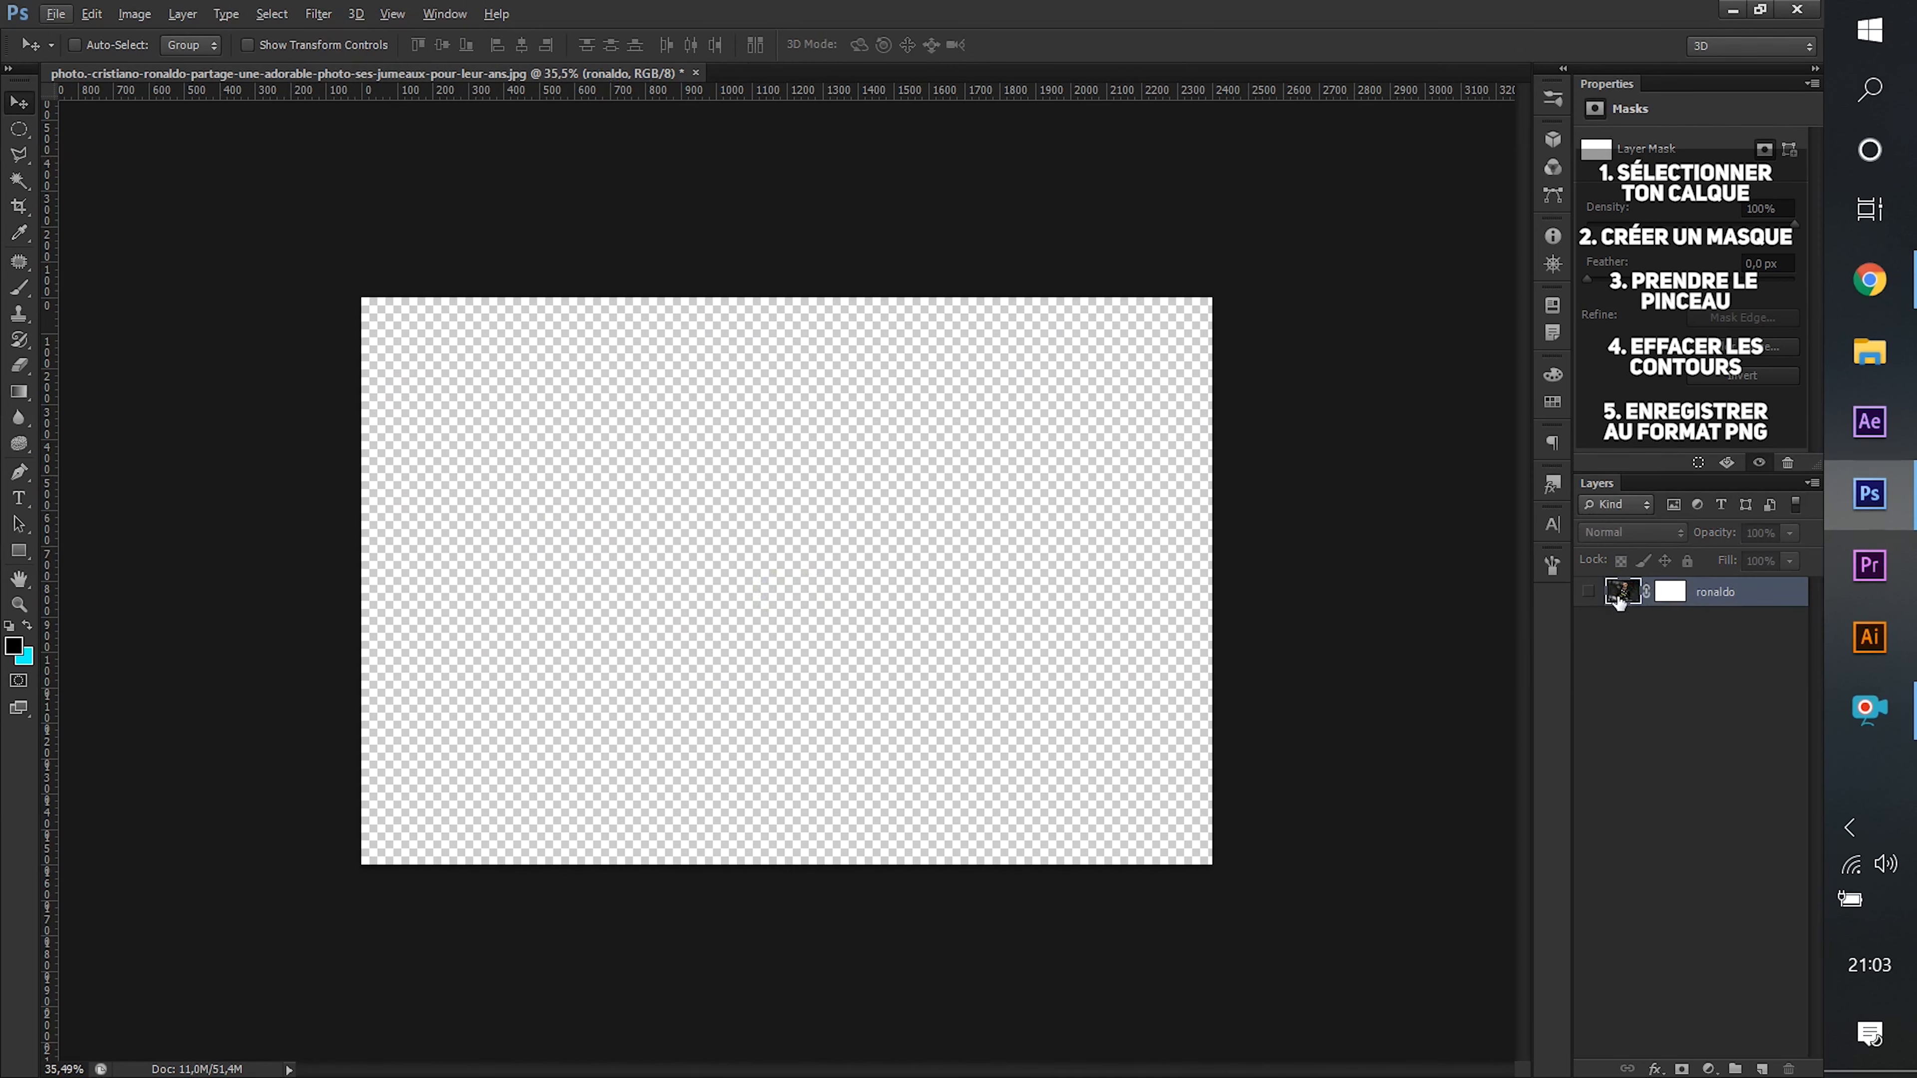
pyautogui.click(1588, 592)
# Open the saved ballon.png image as a separate document.
pyautogui.click(55, 14)
pyautogui.click(70, 72)
pyautogui.doubleClick(574, 252)
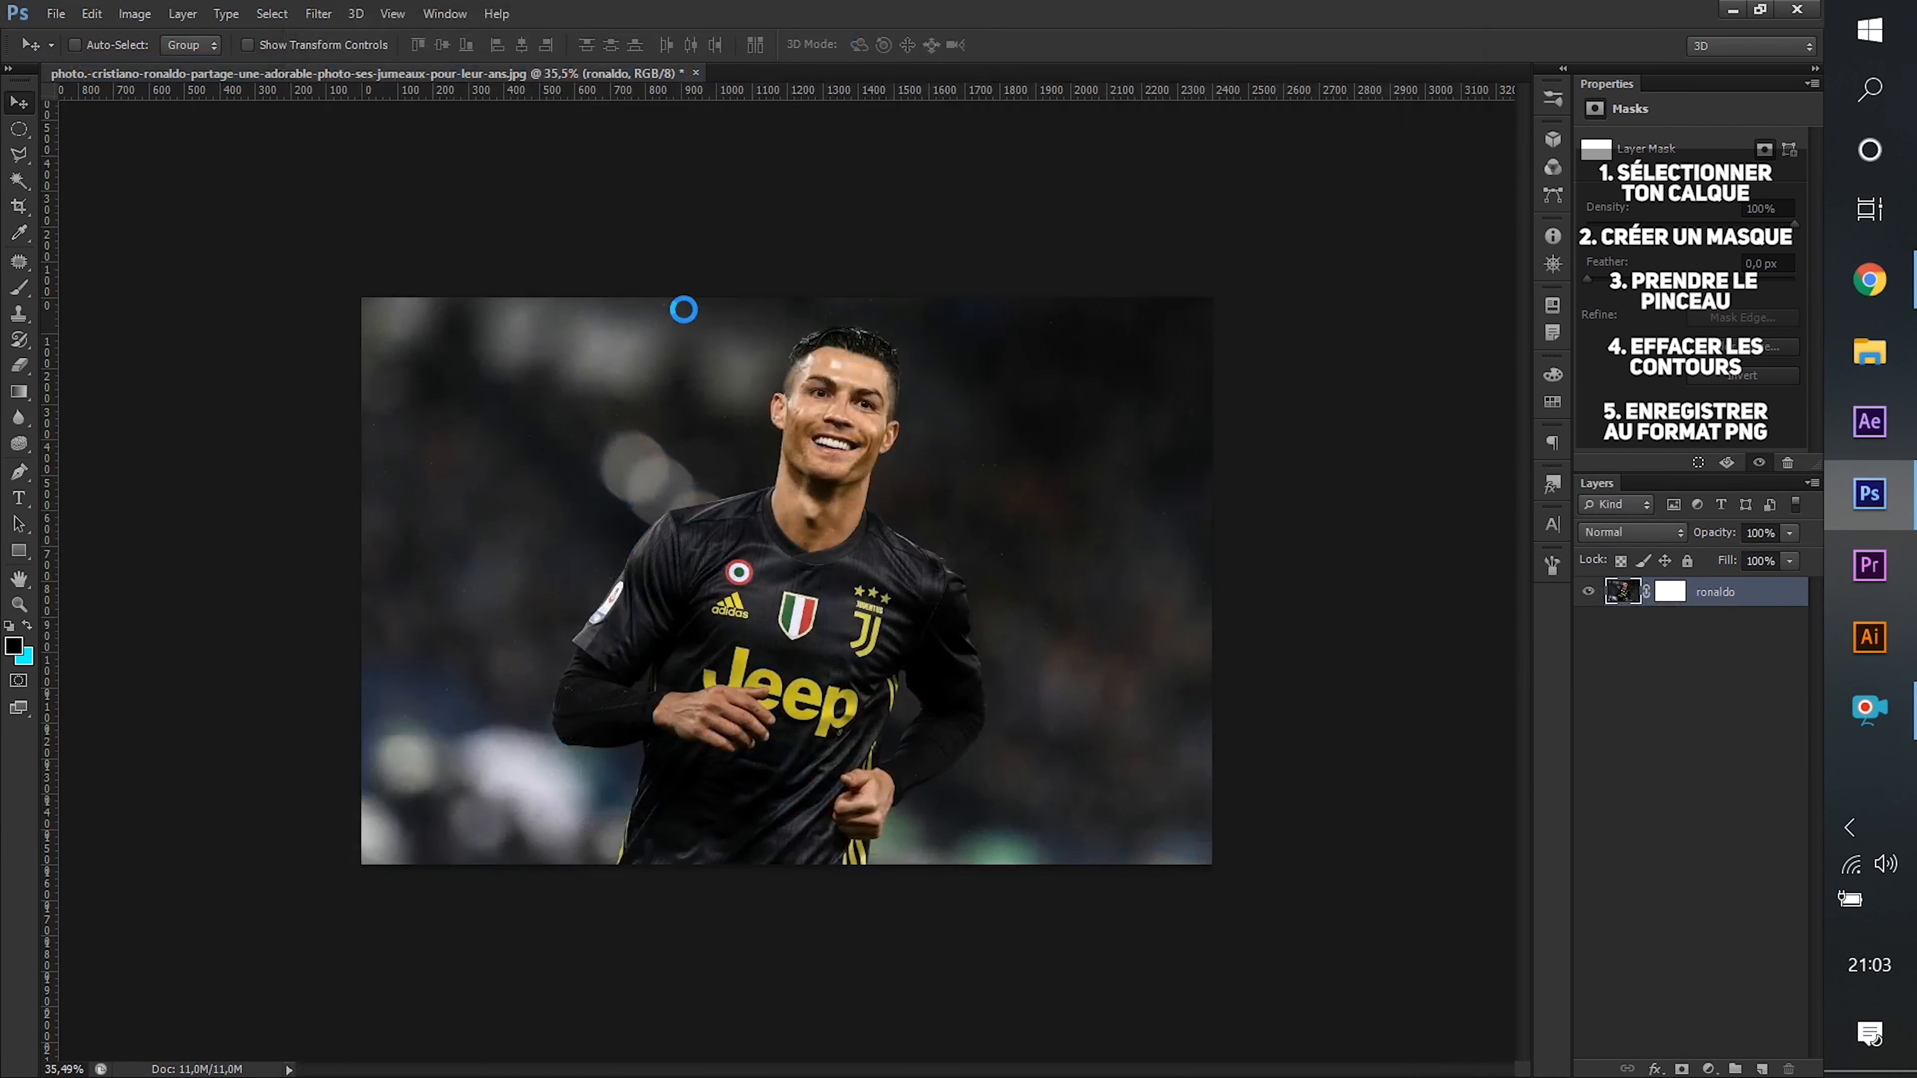
# Paint black on the mask of Layer 1 above the ronaldo layer, and reduce the brush size to 193 px.
pyautogui.moveTo(770, 596)
pyautogui.mouseDown()
pyautogui.moveTo(392, 219)
pyautogui.moveTo(217, 83)
pyautogui.moveTo(1049, 559)
pyautogui.moveTo(1066, 774)
pyautogui.mouseUp()
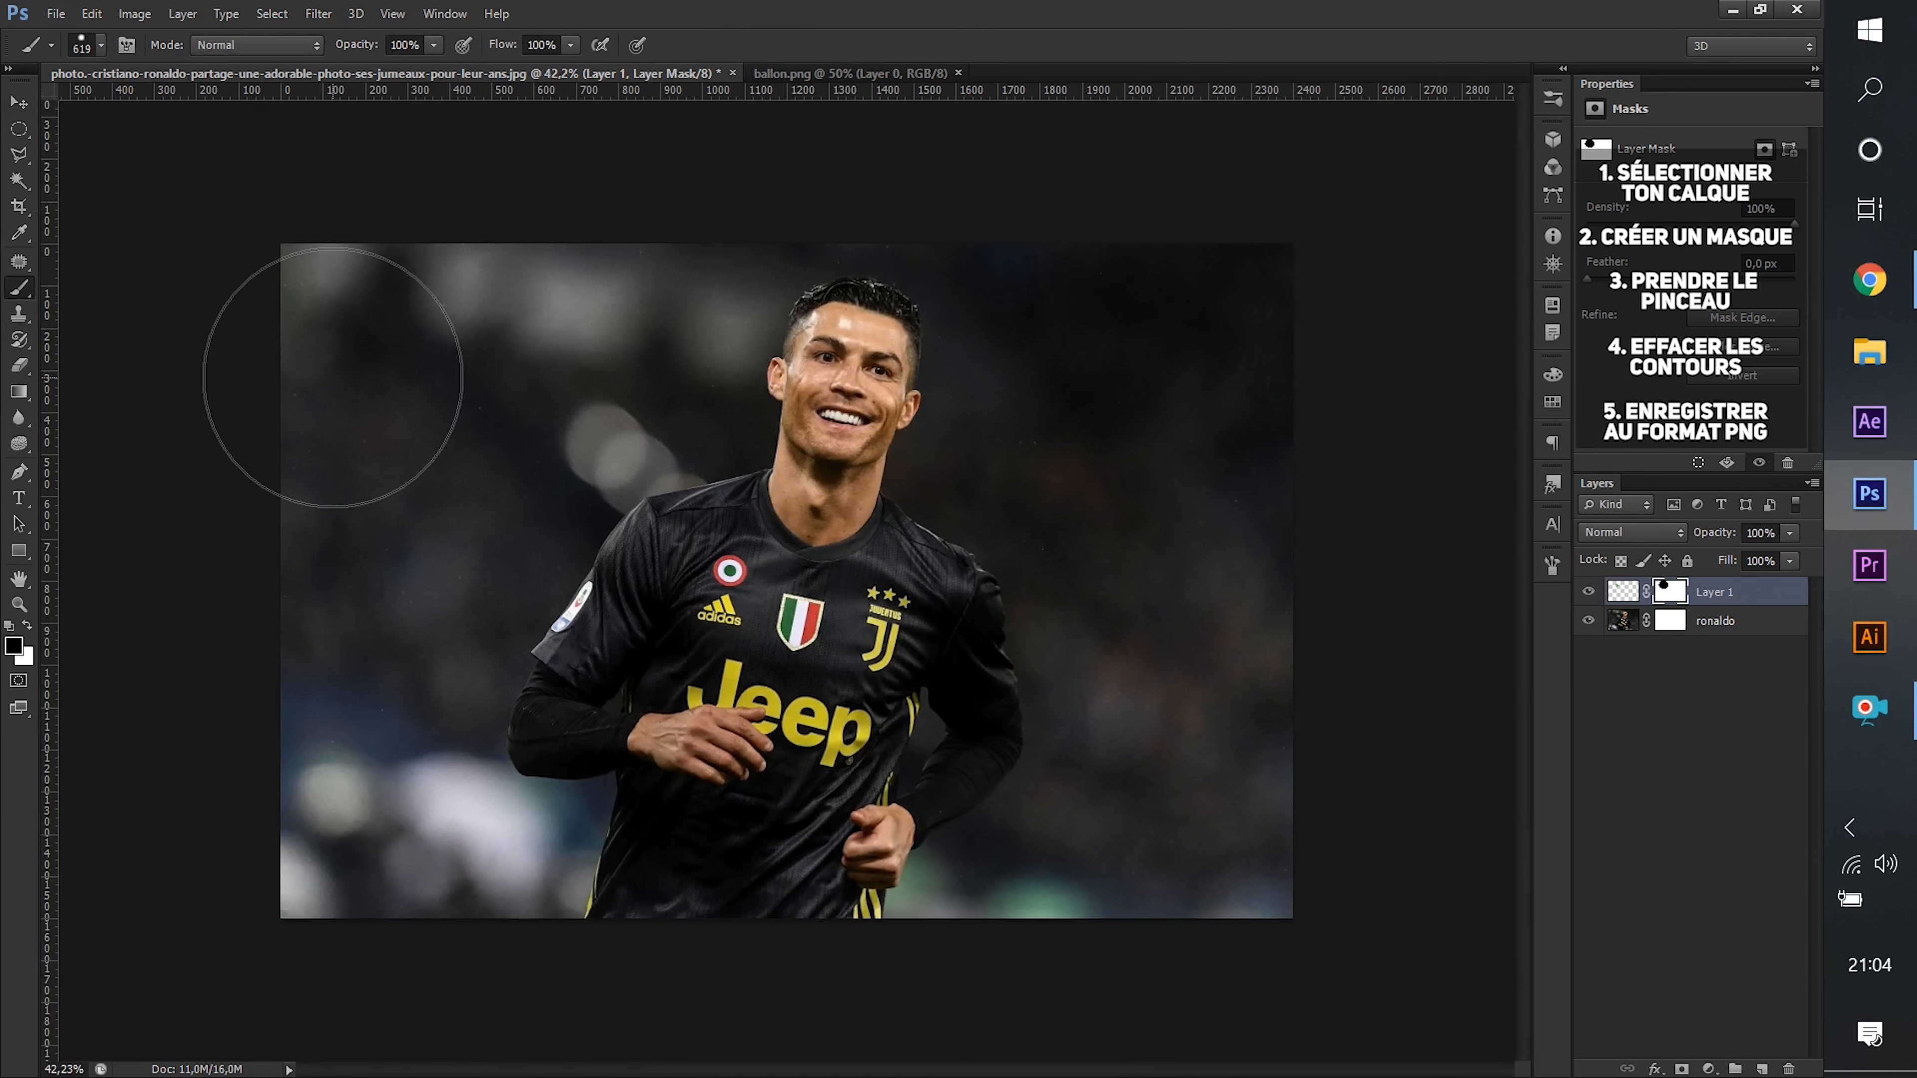
pyautogui.scroll(1, 785, 583)
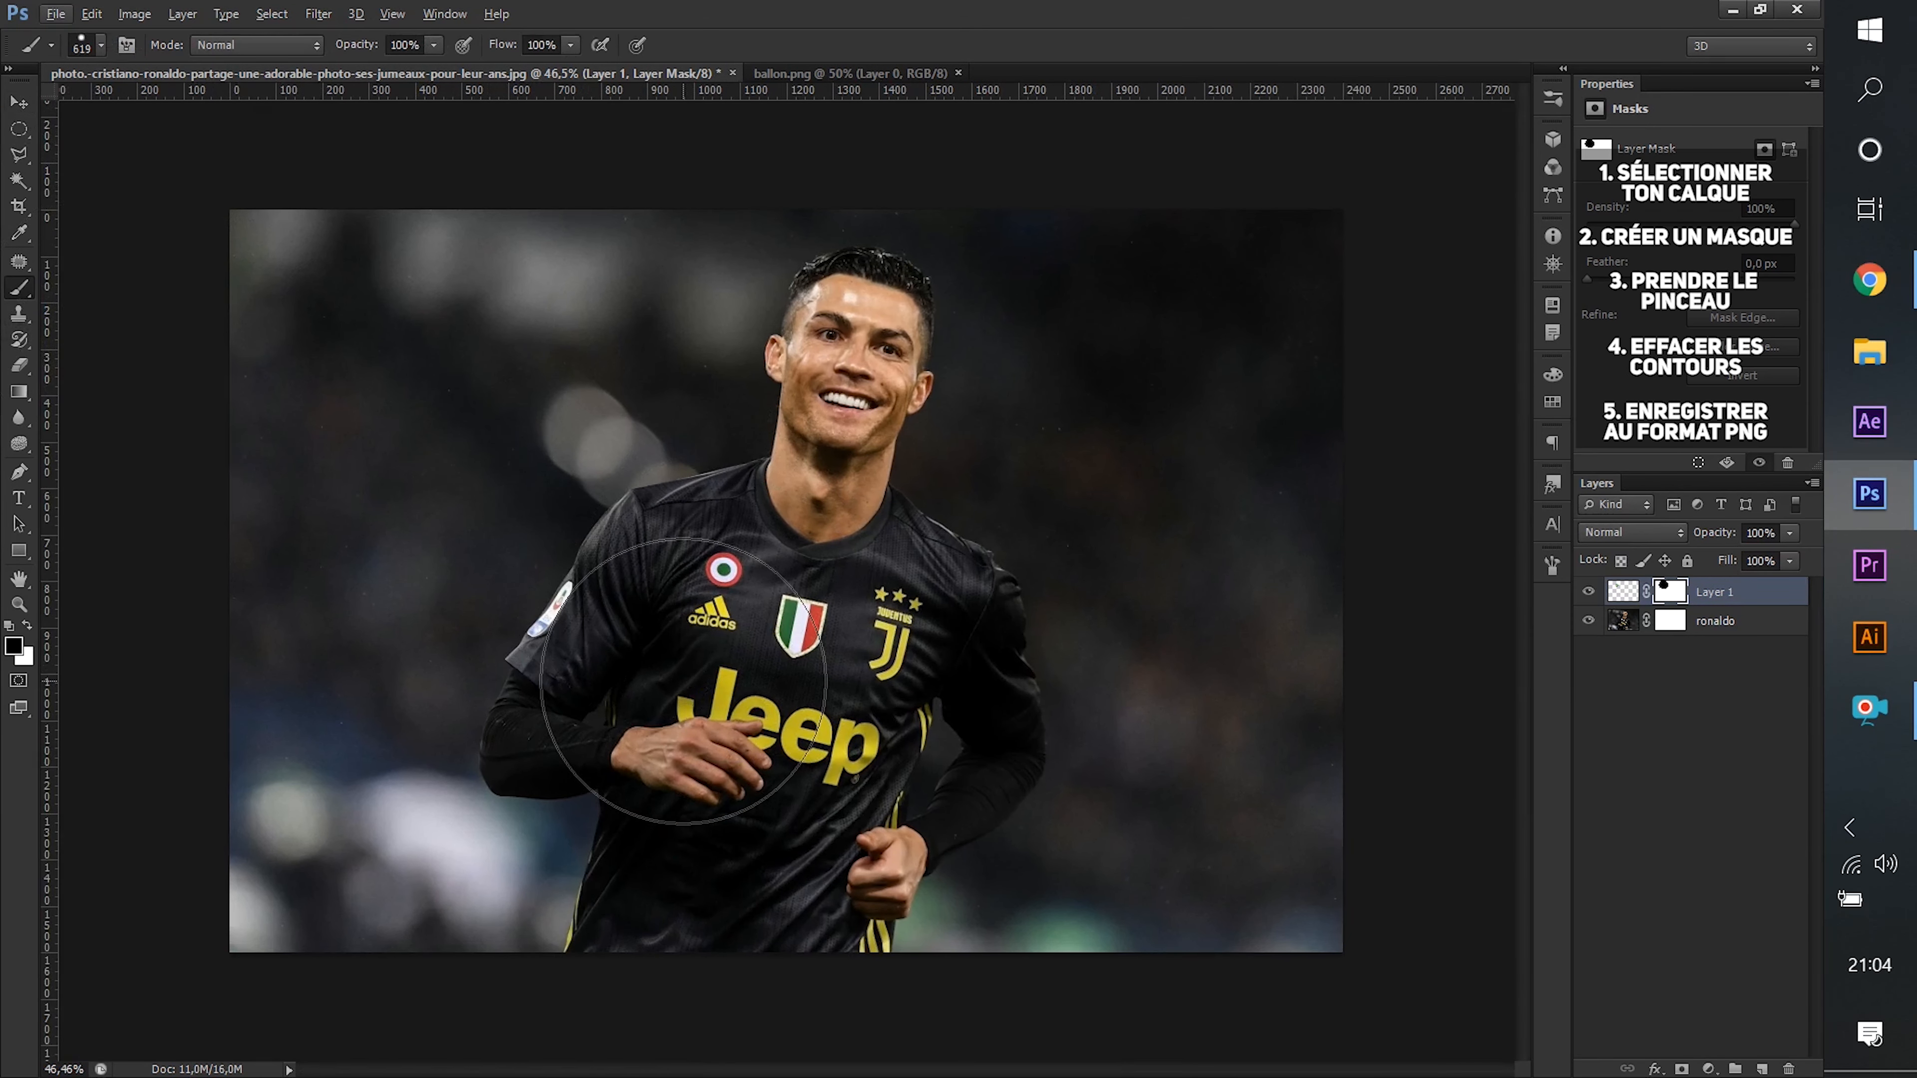
pyautogui.moveTo(829, 649)
pyautogui.keyDown('alt'); pyautogui.mouseDown()
pyautogui.moveTo(741, 647)
pyautogui.moveTo(794, 631)
pyautogui.mouseUp(); pyautogui.keyUp('alt')
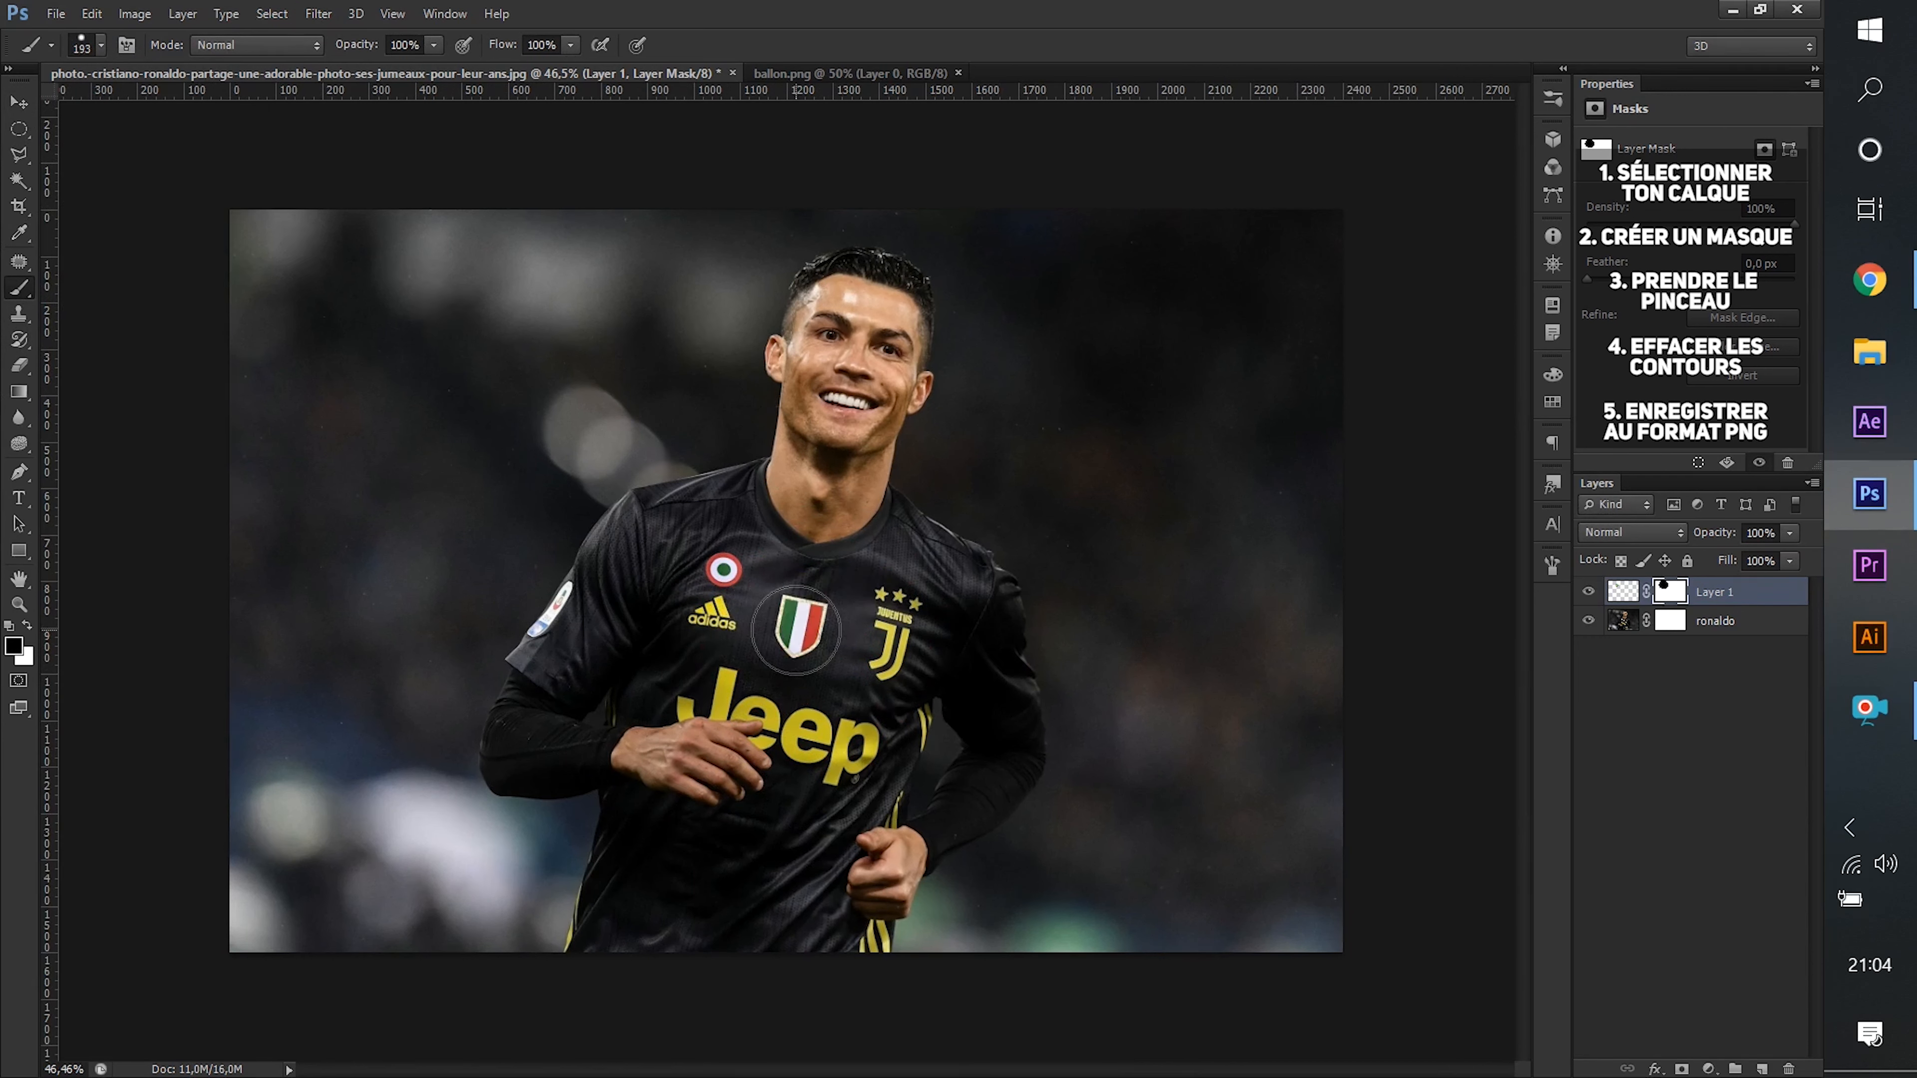